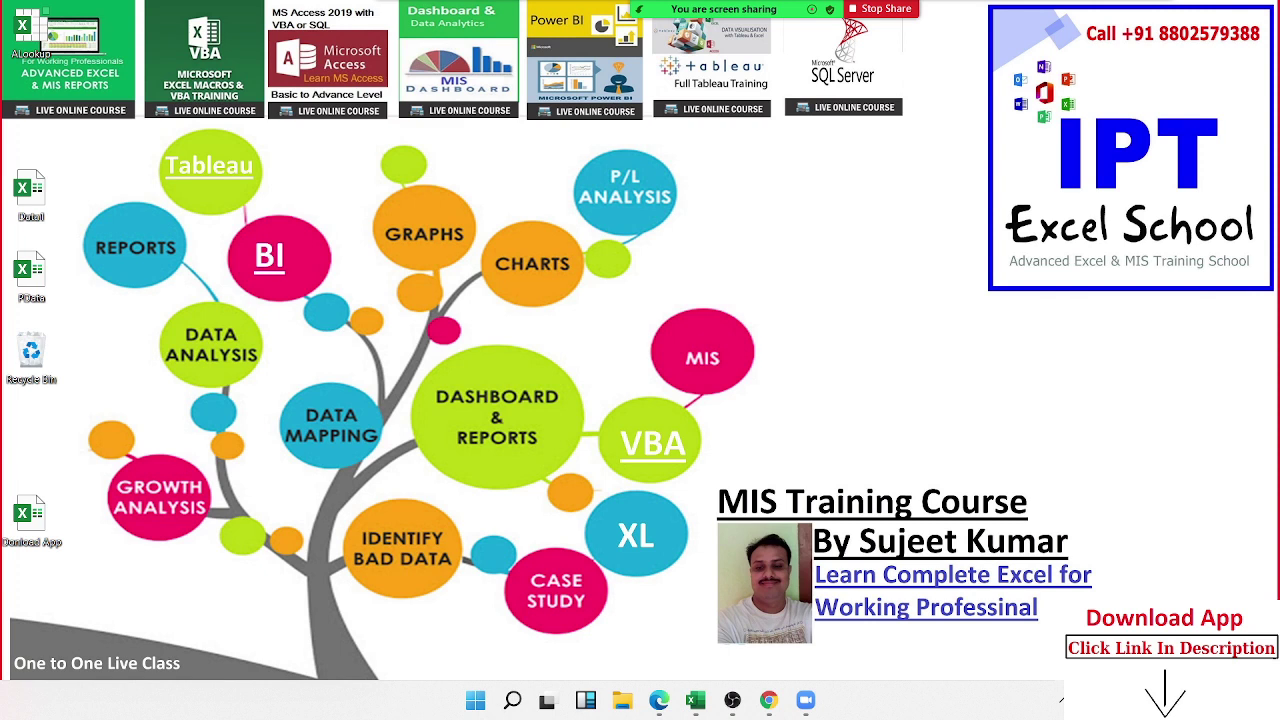
Mute the microphone in the Zoom meeting while screen sharing continues
mouse_move(850, 8)
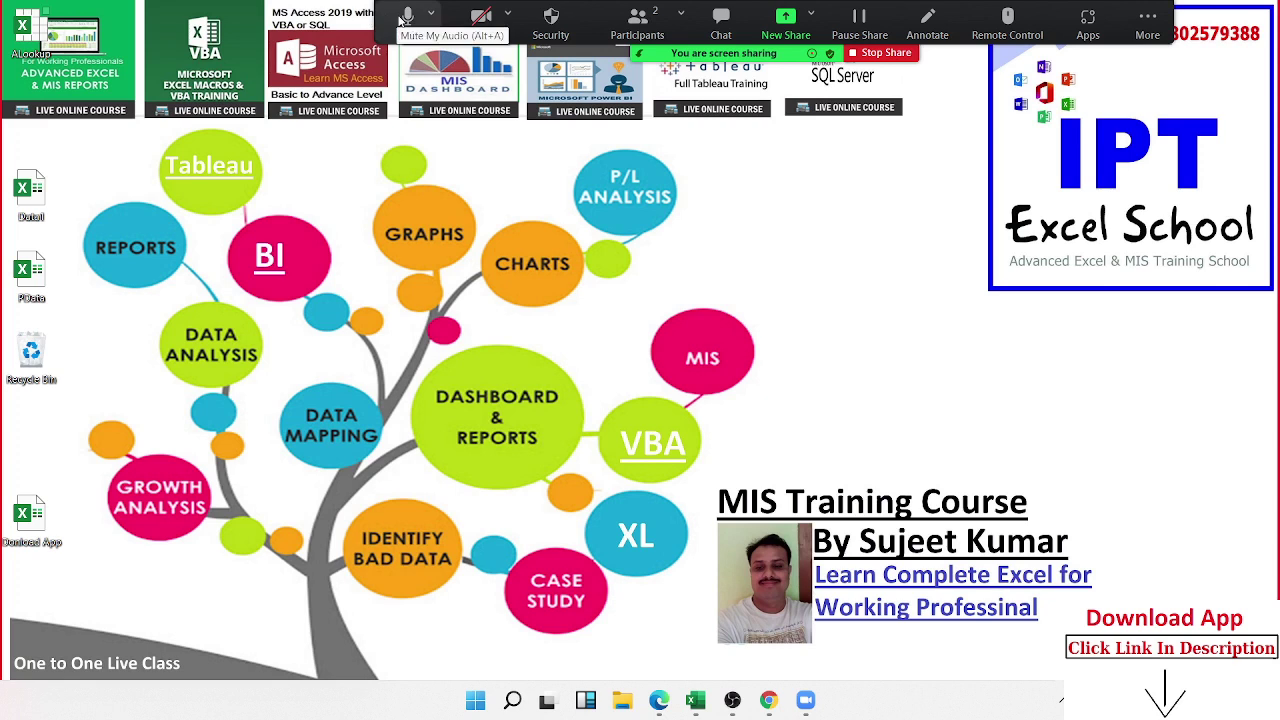
click(402, 18)
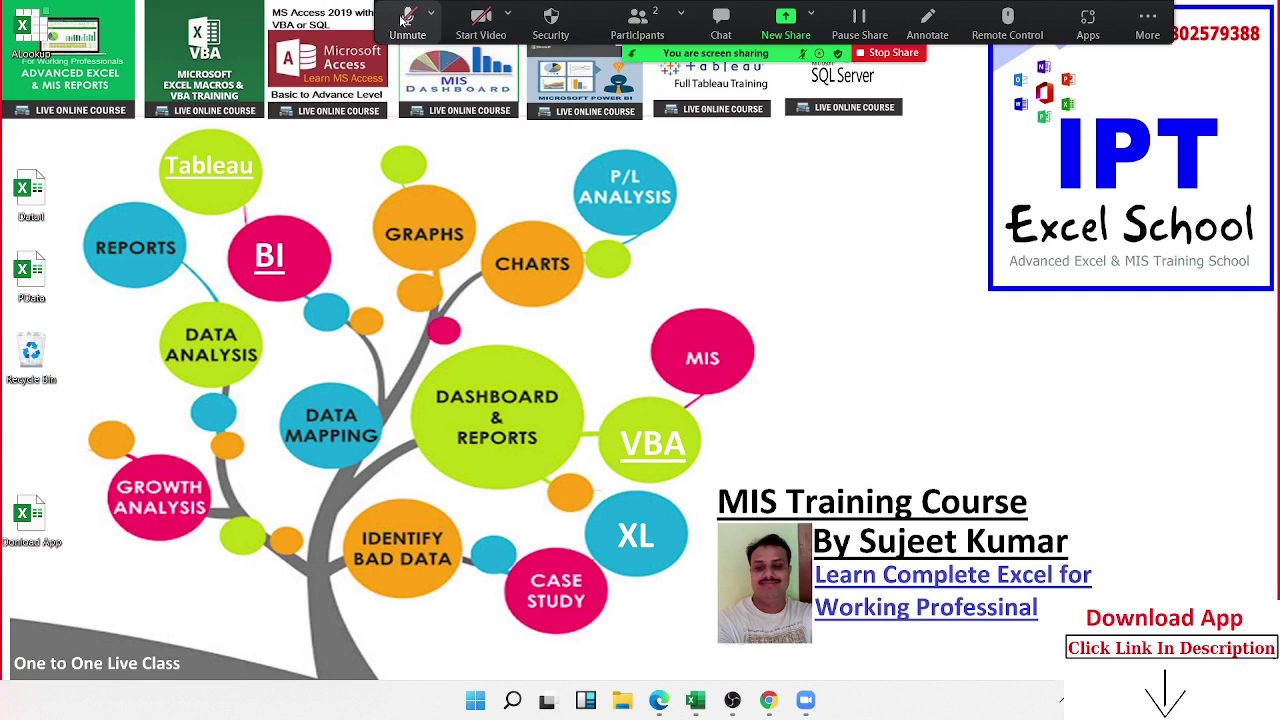
Unmute Zoom, launch Excel from Start search, and open a maximized blank workbook, Book2
click(405, 18)
key(super)
text(exce)
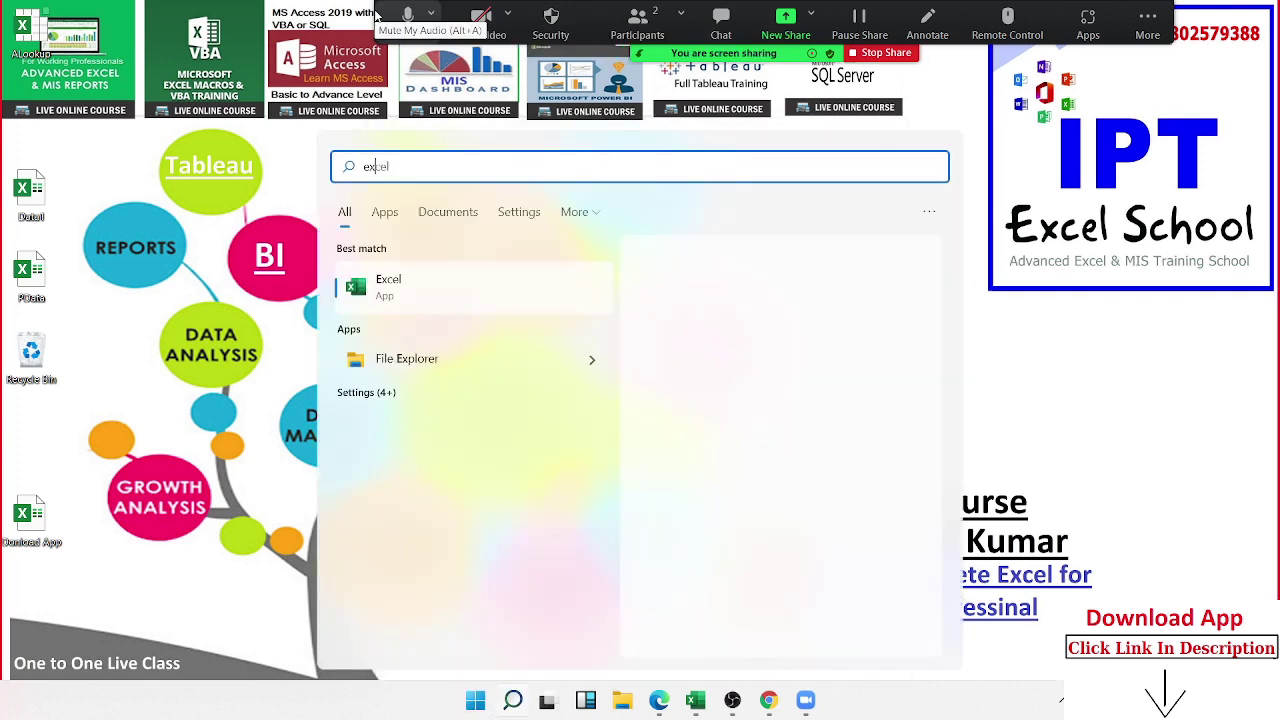
text(l)
click(777, 306)
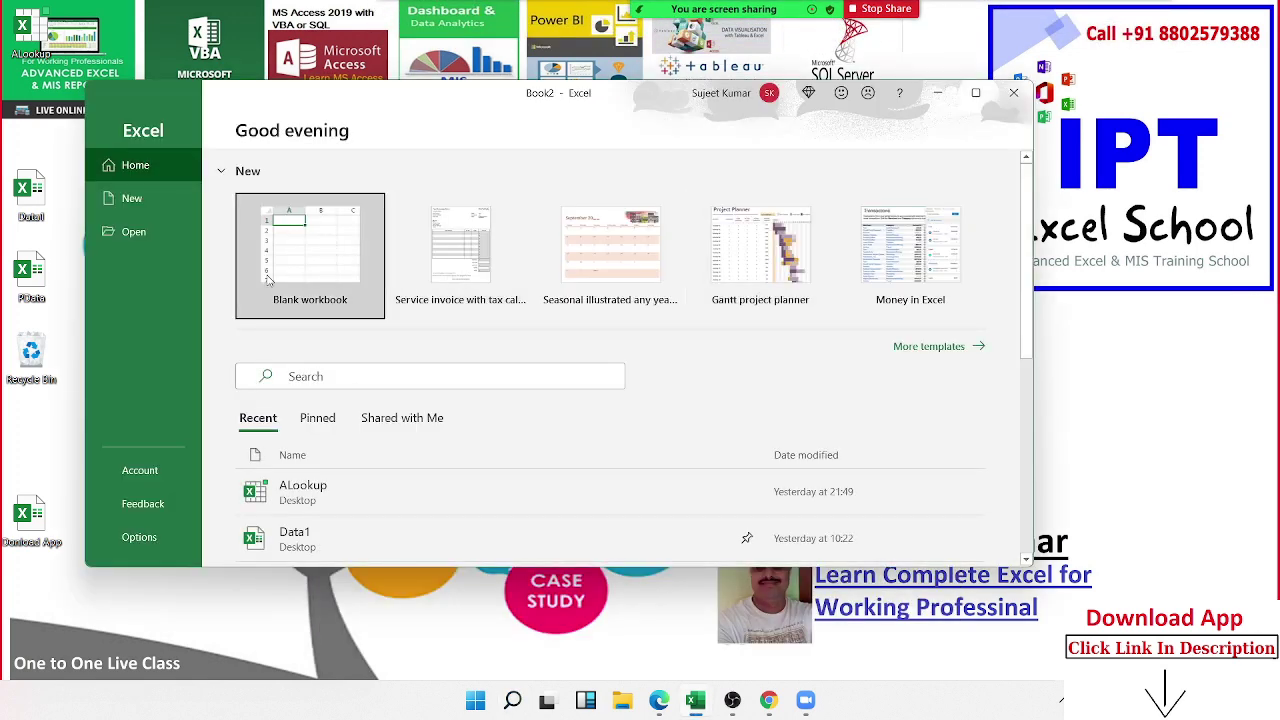
click(270, 277)
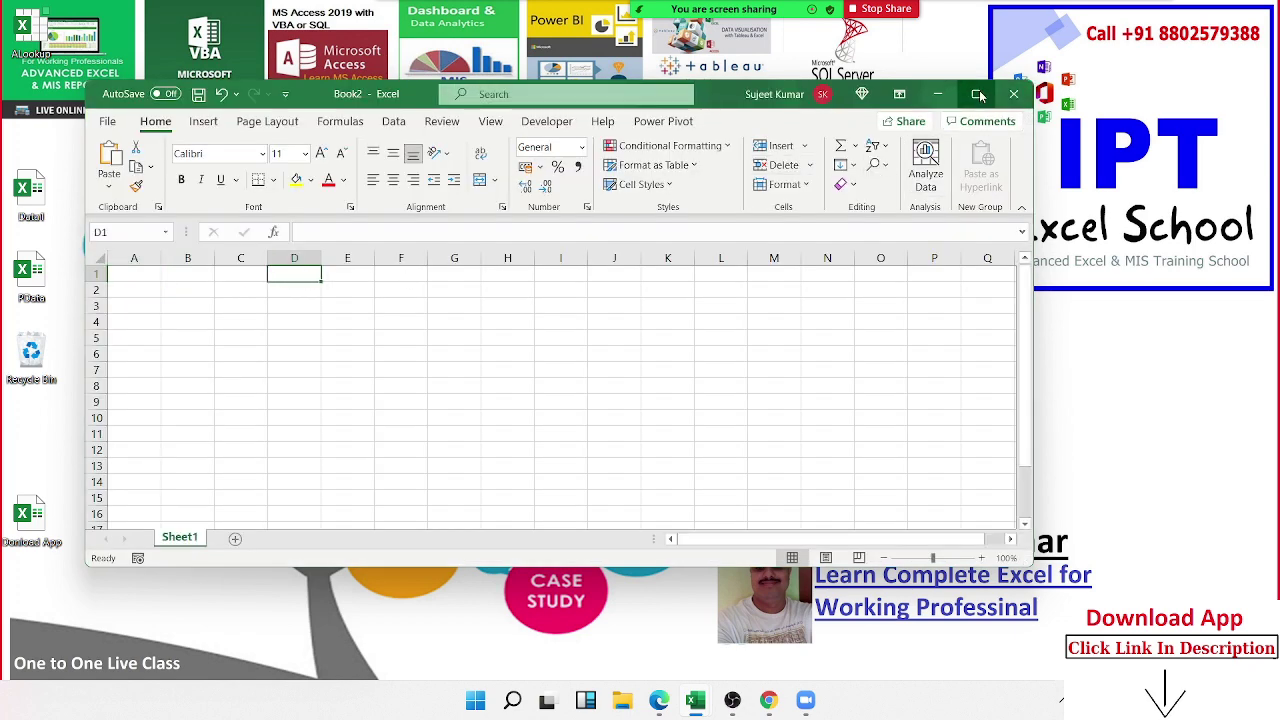
click(976, 92)
Zoom in and enter the numbers 1, 2, 3, 4, 5 into cells A1 through E1
scroll(100, 344, up, 5)
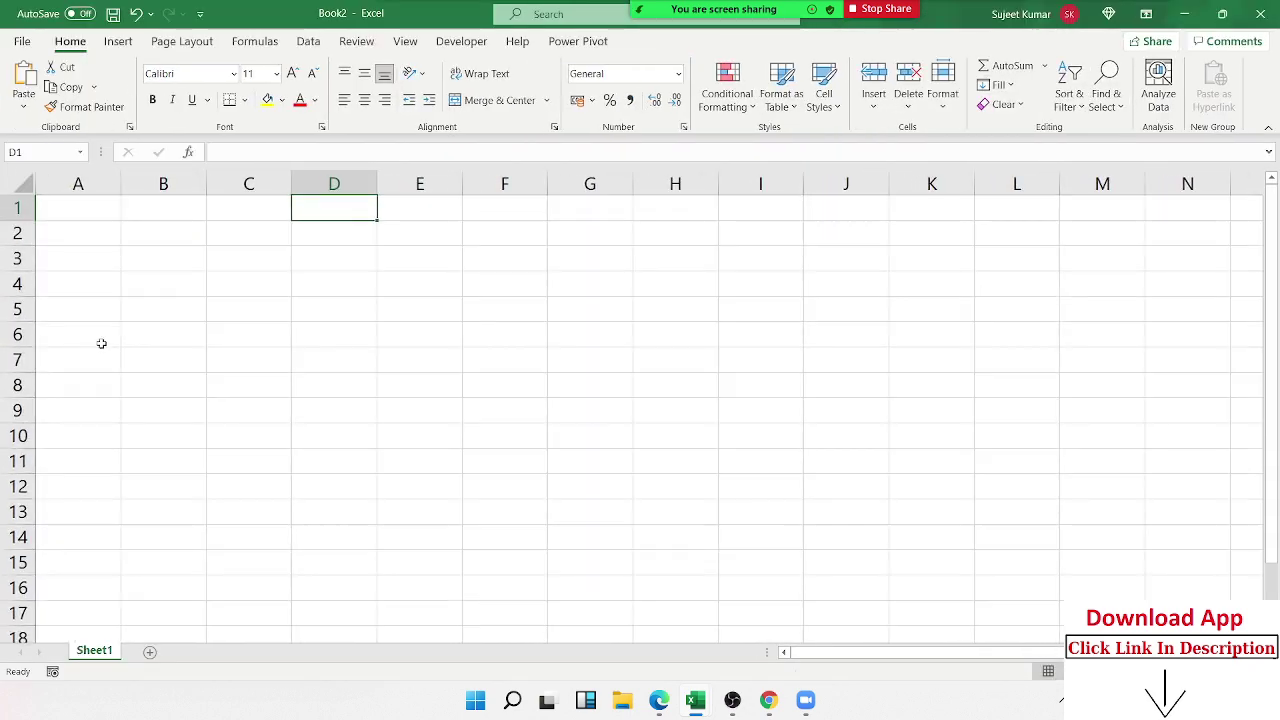
scroll(101, 344, up, 2)
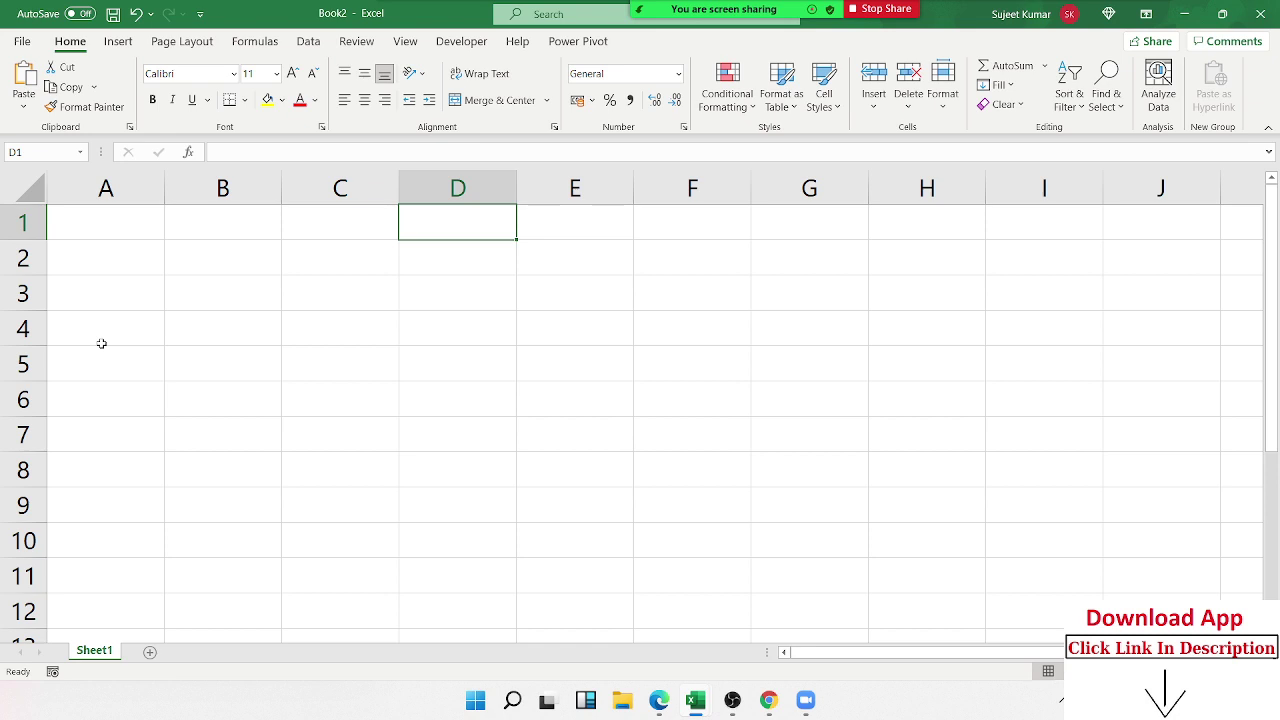
key(Left)
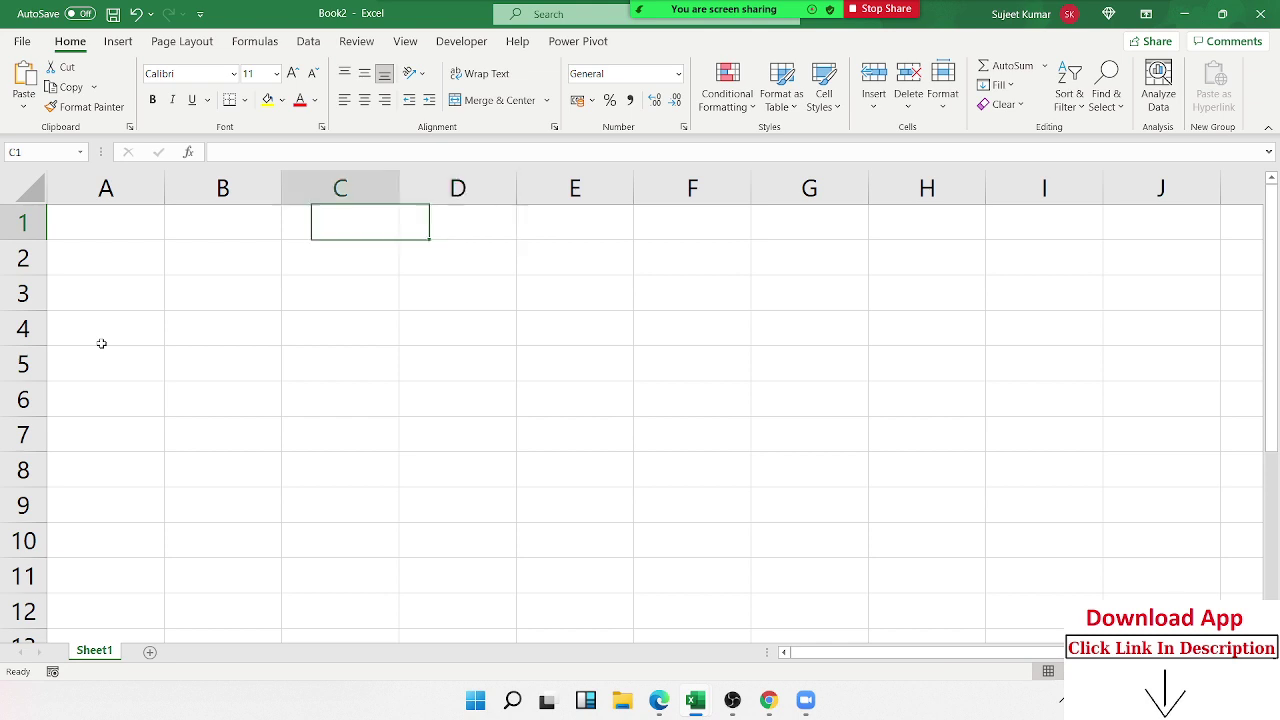
key(Left)
key(Left)
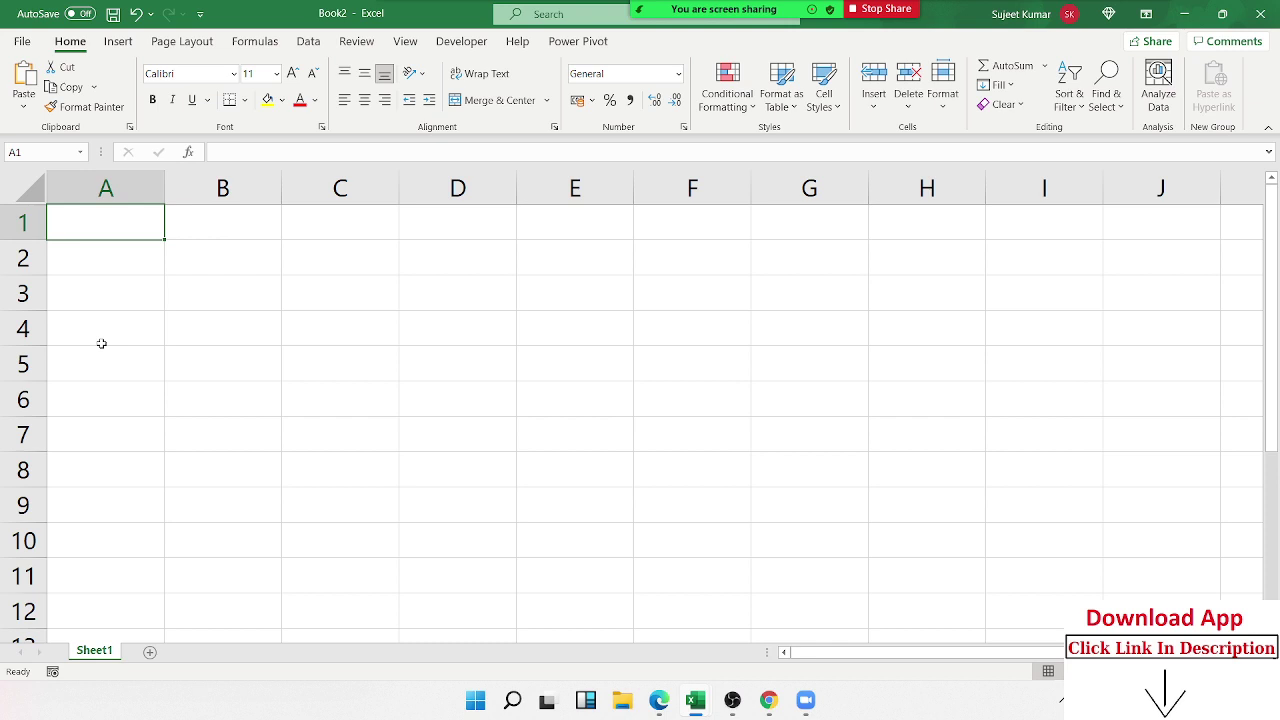
text(1)
key(Tab)
text(2)
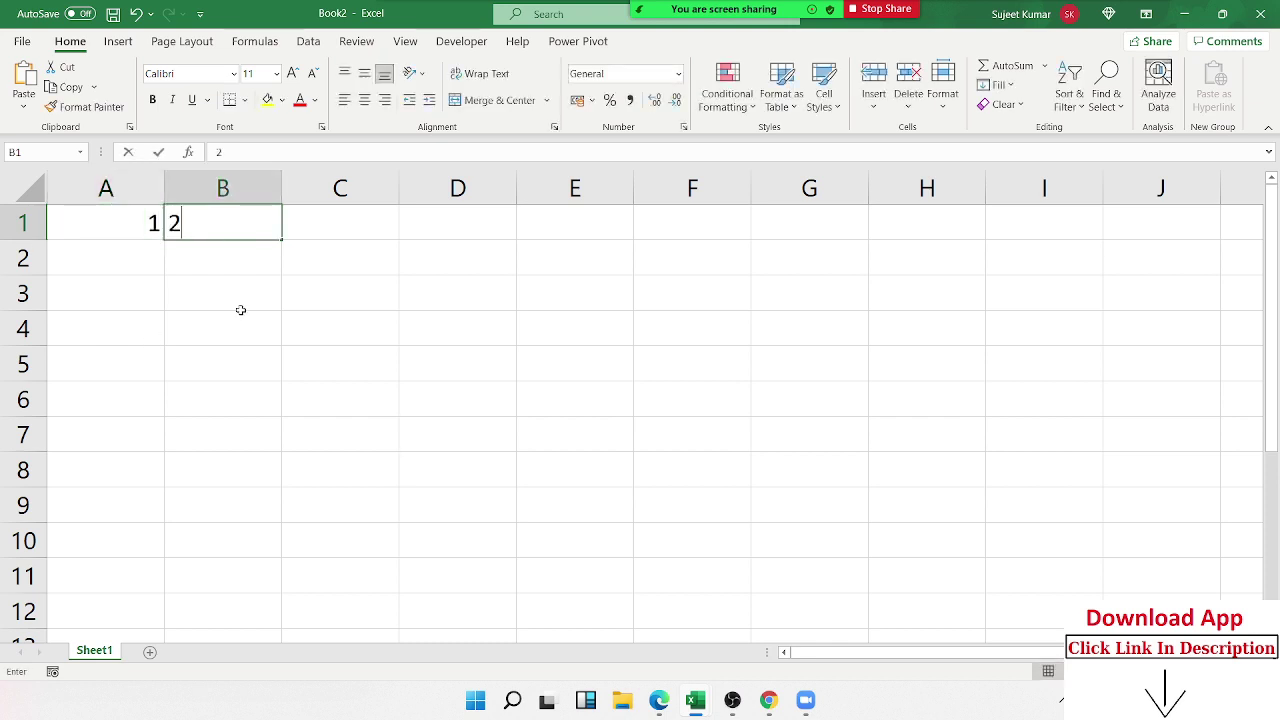
key(Tab)
text(3)
key(Tab)
text(4)
key(Tab)
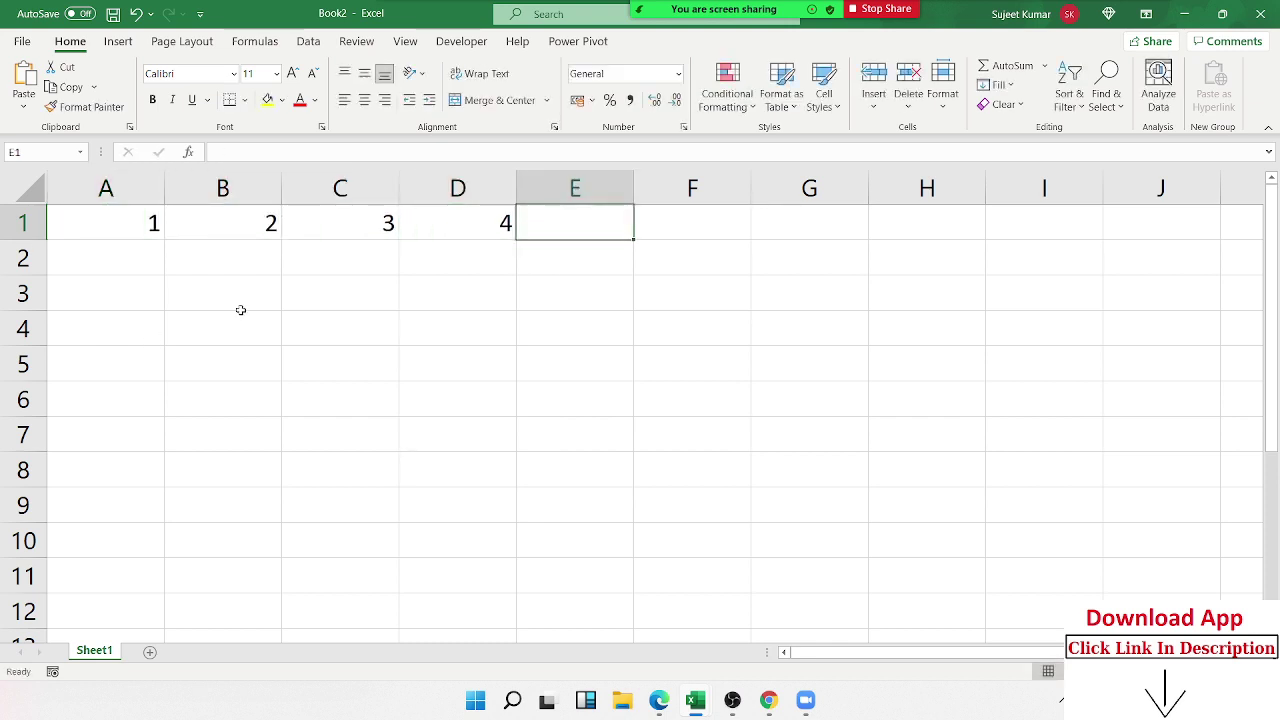
text(5)
key(Tab)
Move to A2 and extend the selection across A2:E2
key(Down)
key(Down)
key(Left)
key(Left)
key(Left)
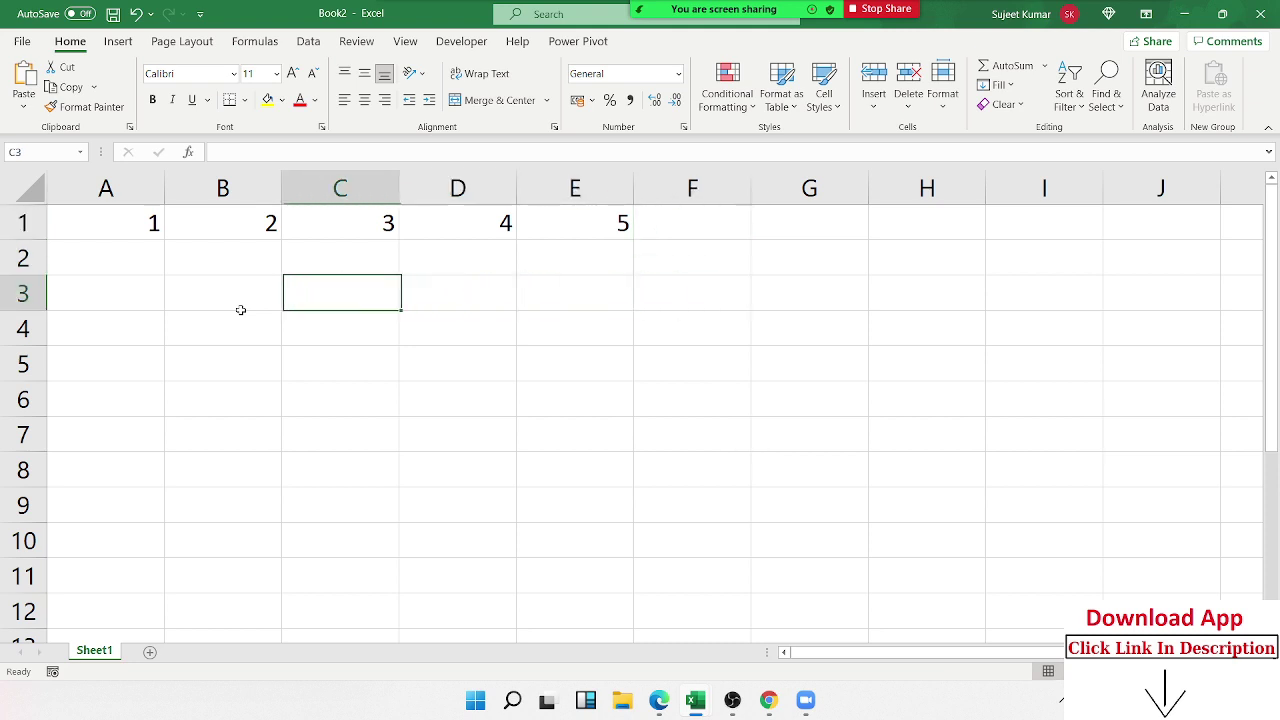
key(Left)
key(Left)
key(Up)
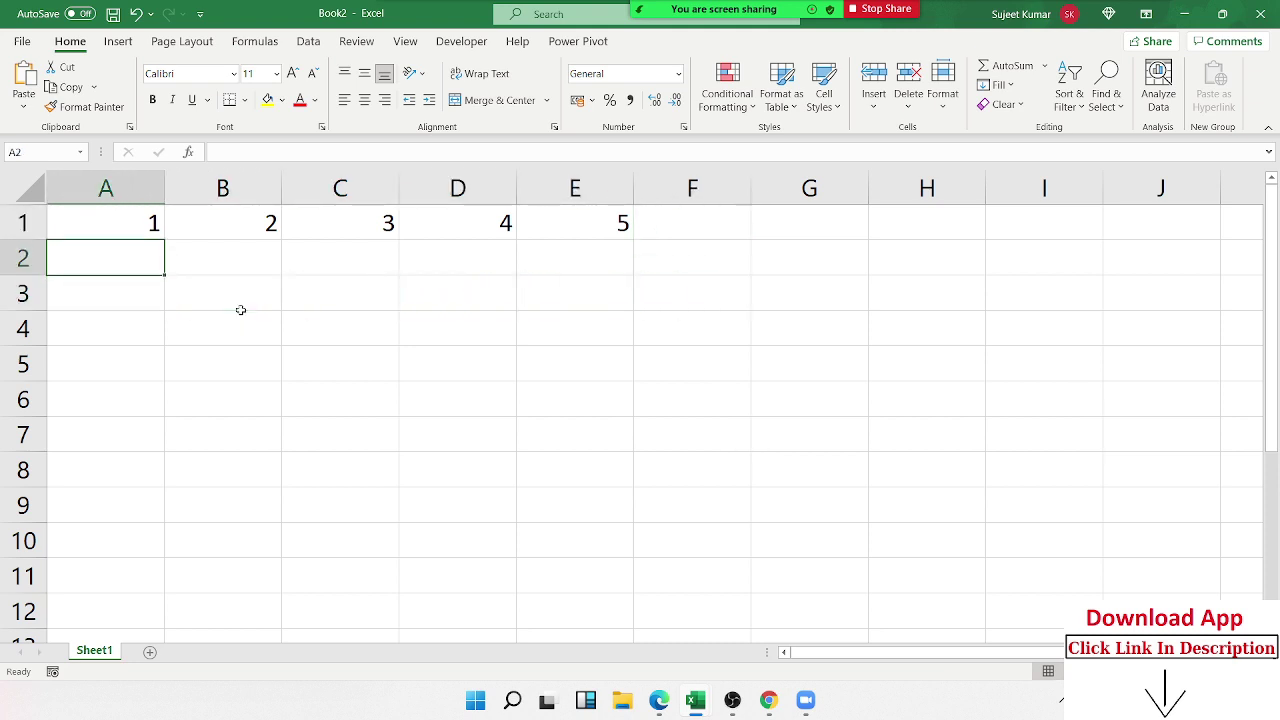
key(shift+Right)
key(shift+Right)
key(shift+Right)
key(shift+Right)
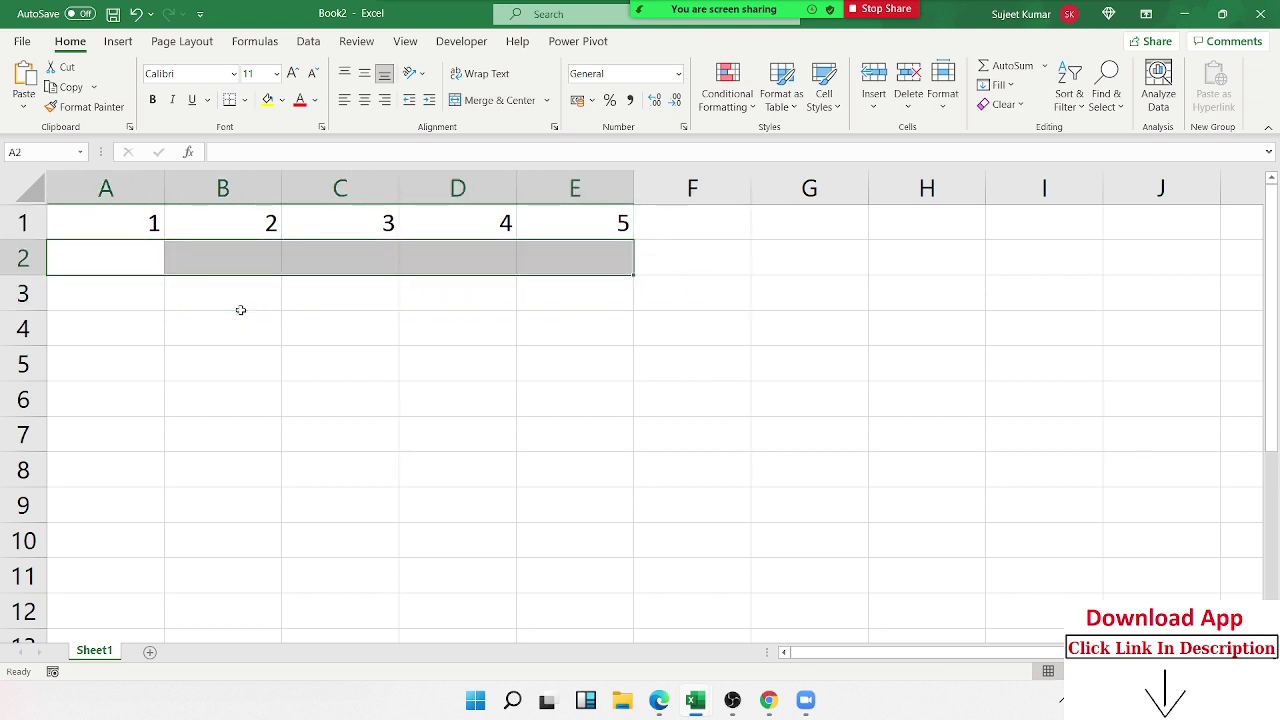
Enter ={1,2,3,4,5} in A2 so 1–5 spill across A2:E2, then compare with row 1
text(={)
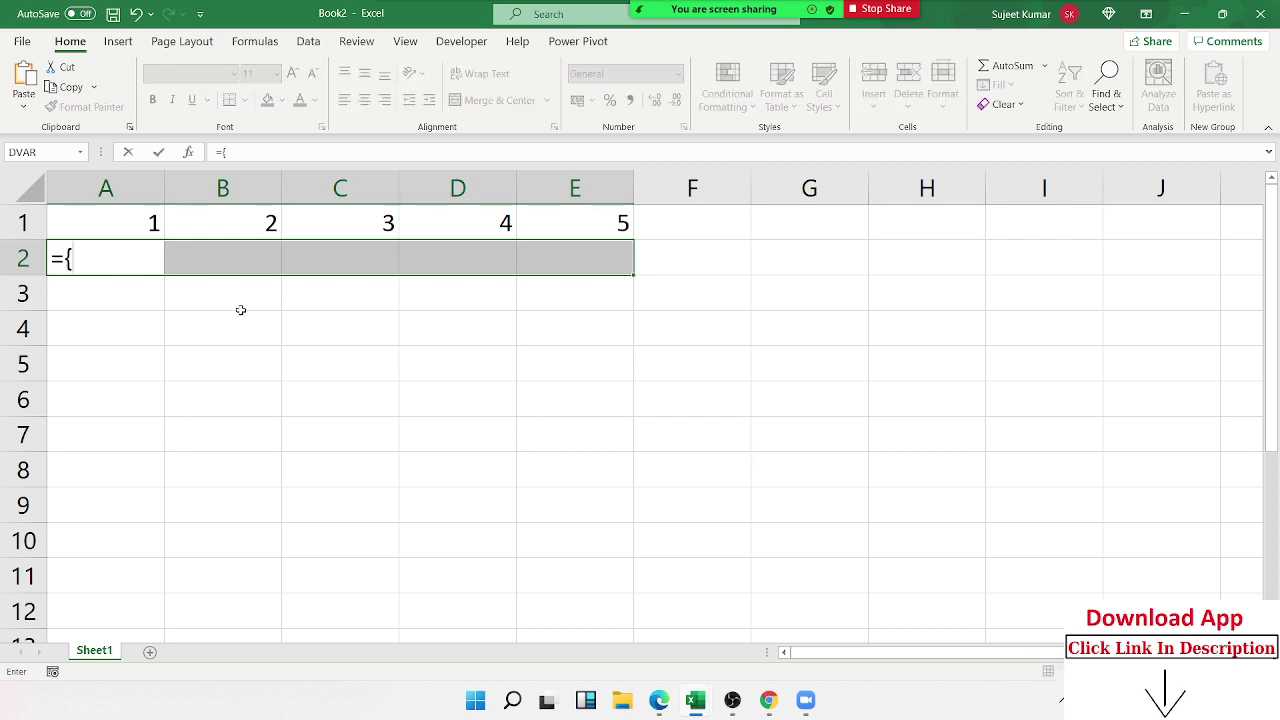
text(1,2,3)
text(,4,5)
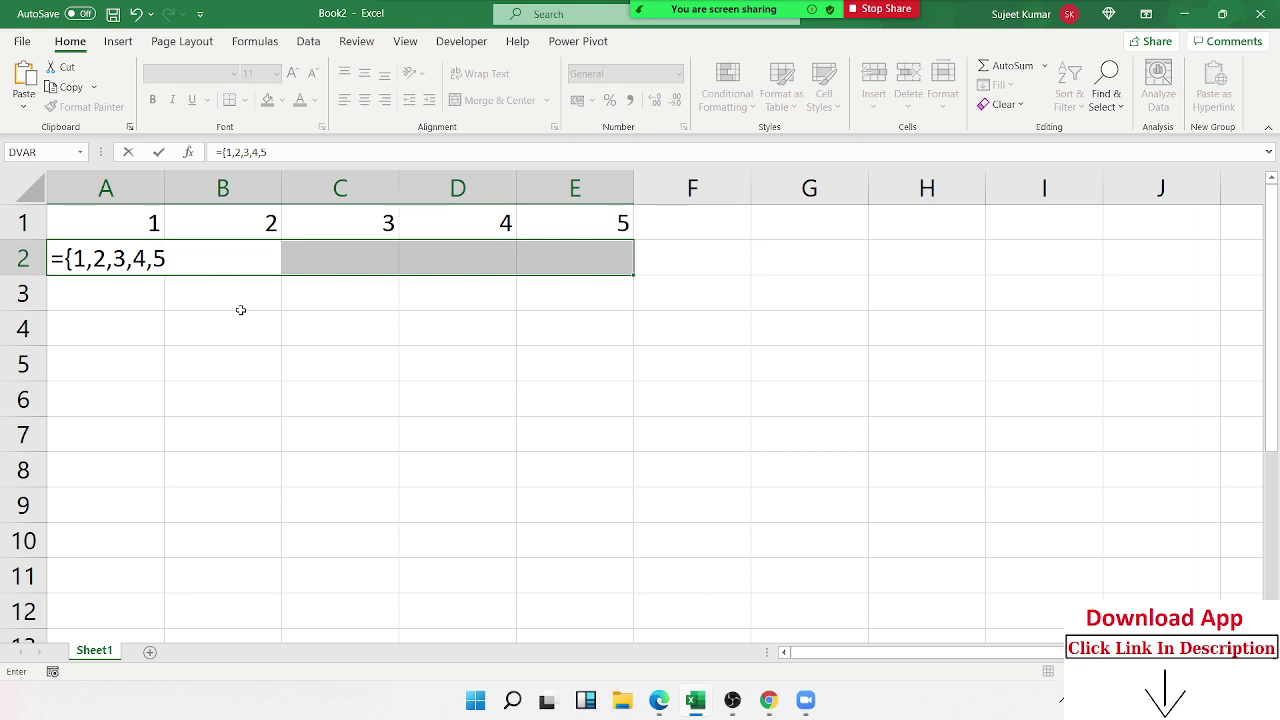
text(})
key(Return)
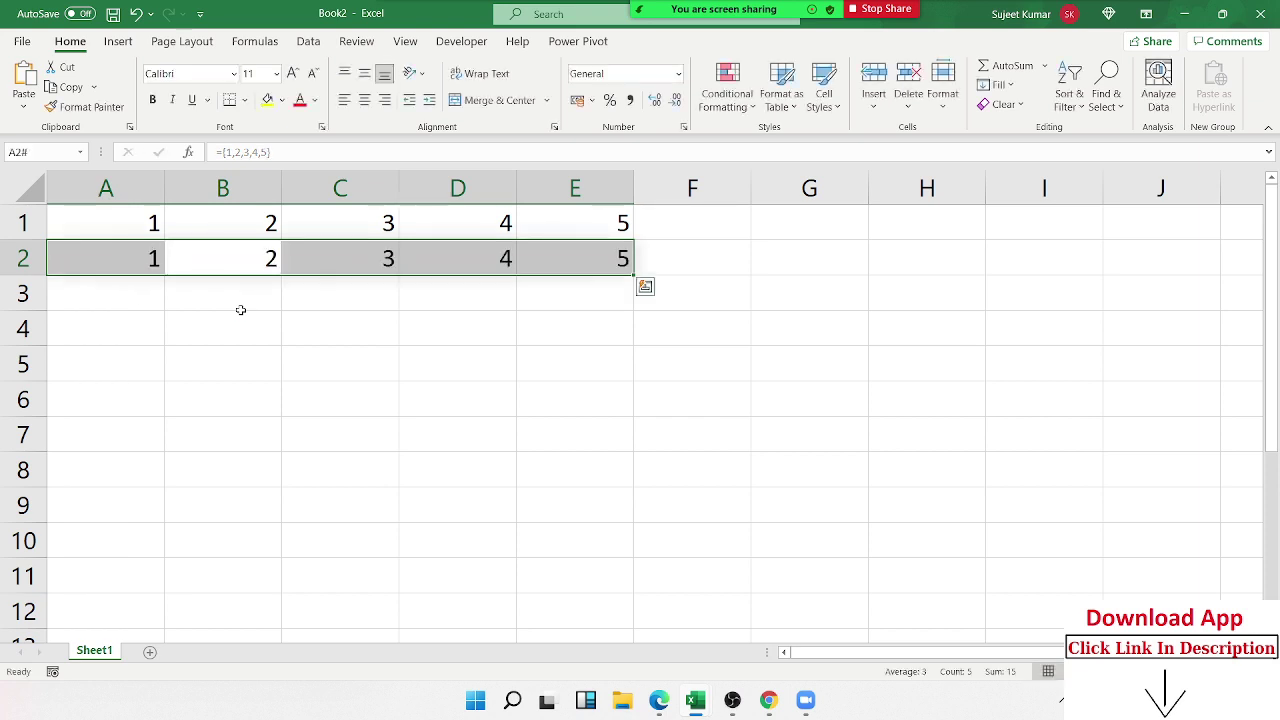
key(Up)
key(Right)
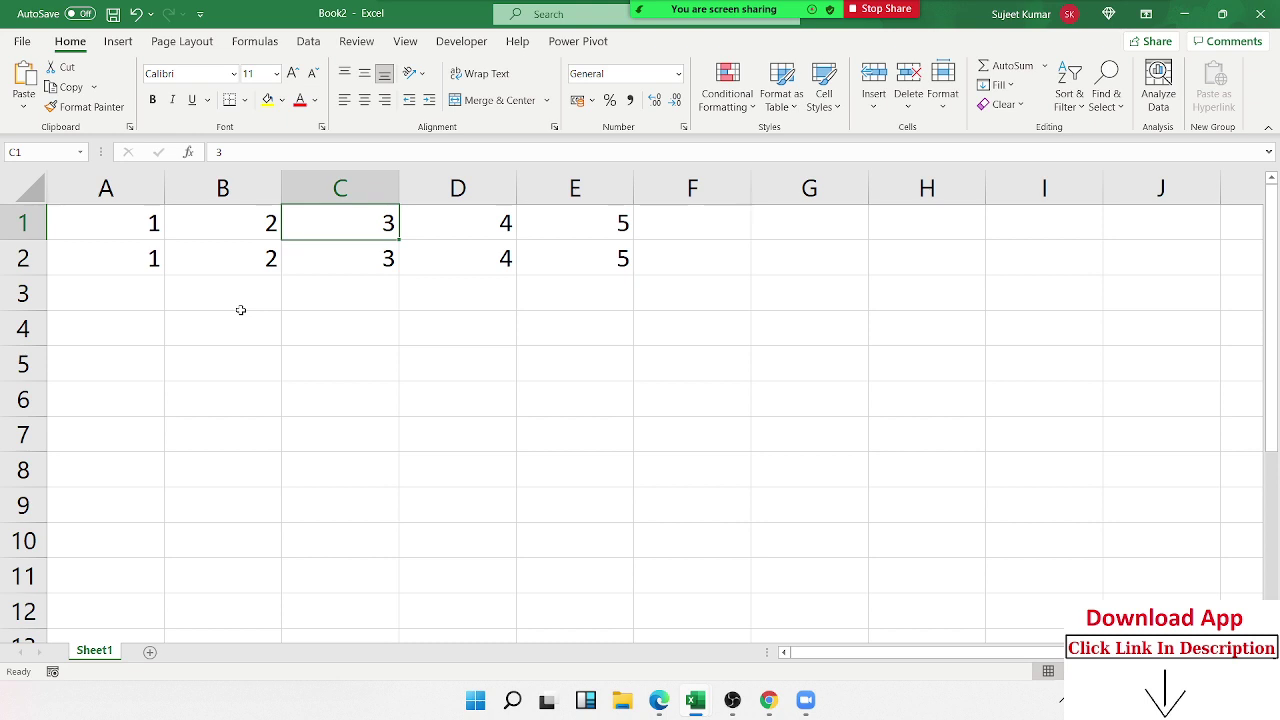
key(Right)
key(Right)
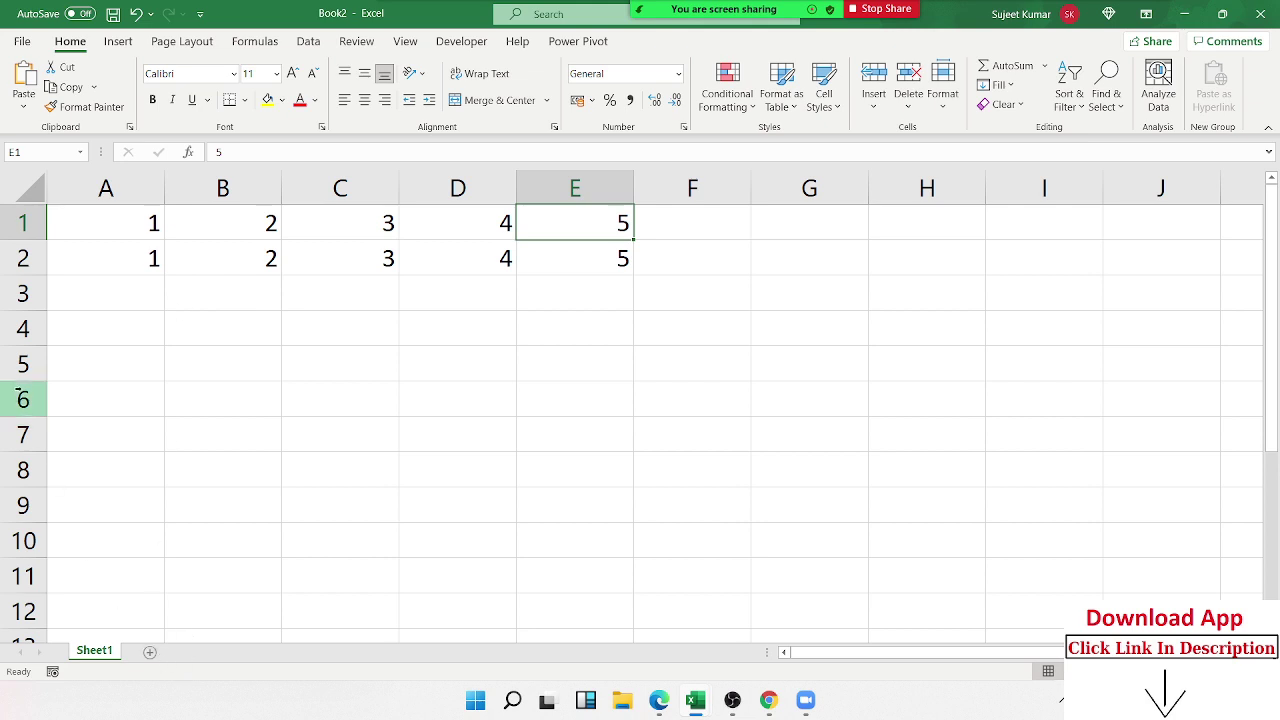
Type a first name into cell A4
click(120, 328)
text(Su)
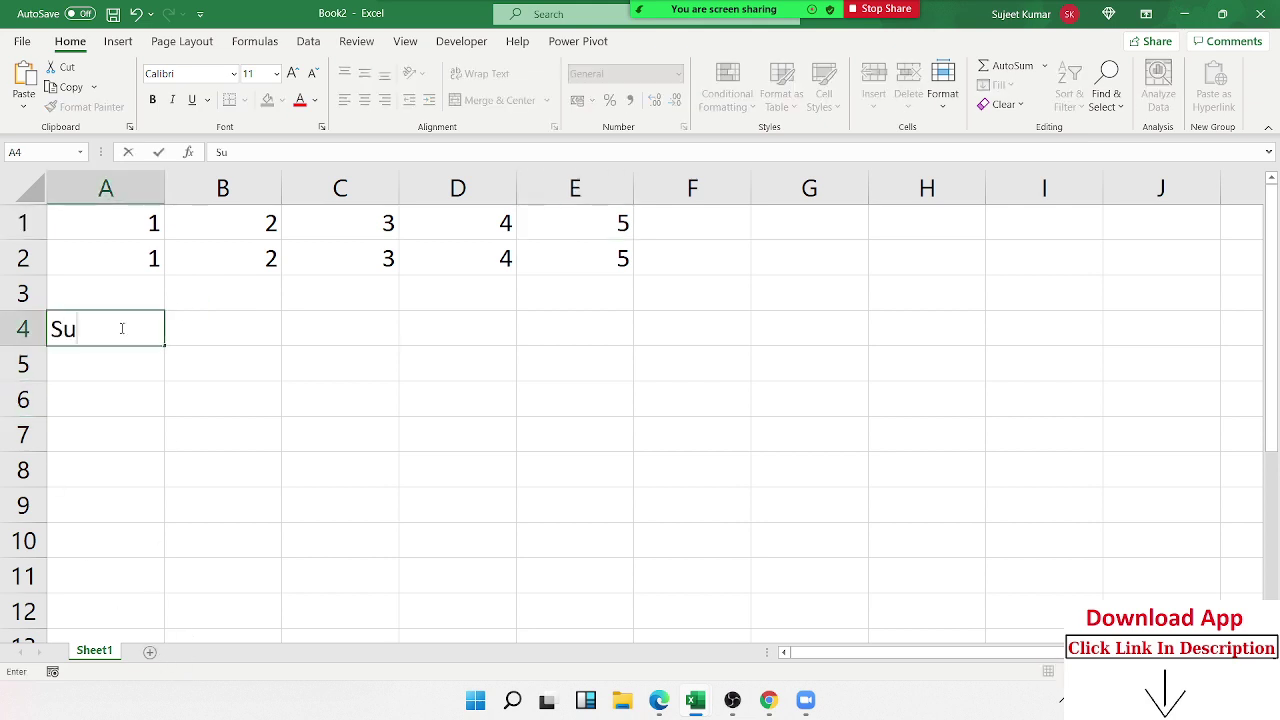
text(jeet)
key(Return)
key(Right)
Type the name's capital letters one per cell across B5:G5, ending in B6
text(S)
key(Right)
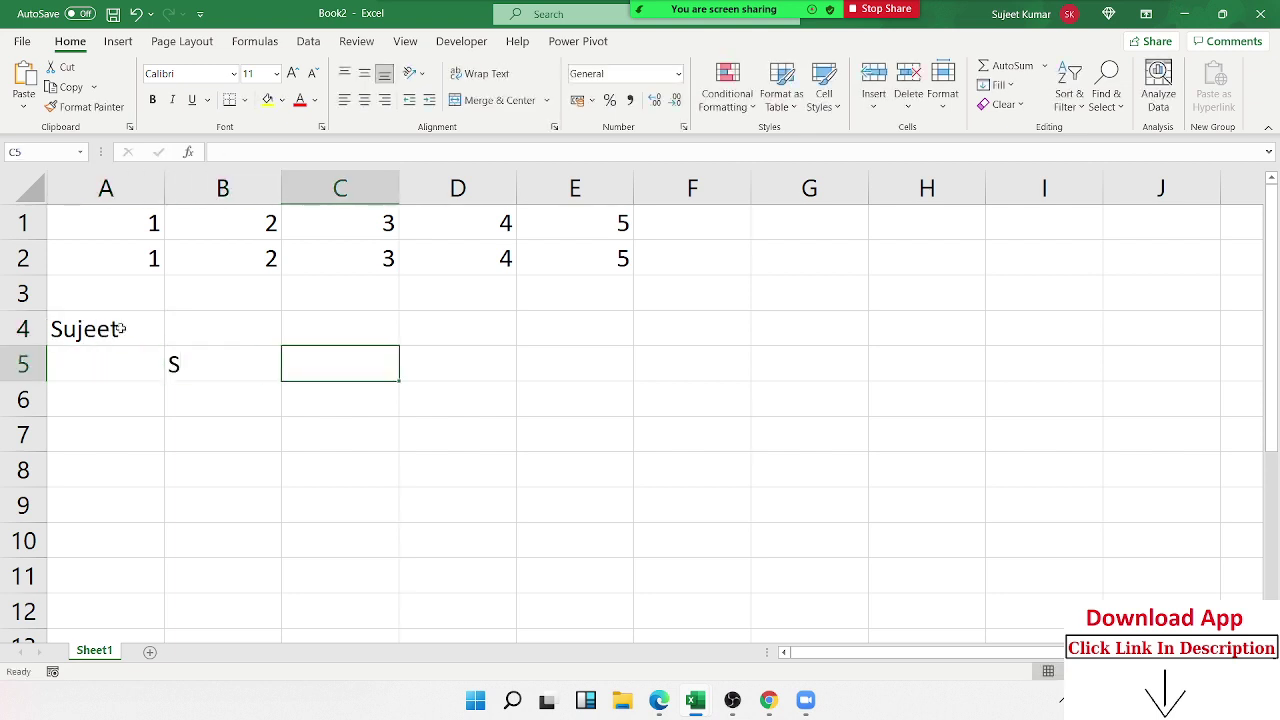
text(U)
key(Right)
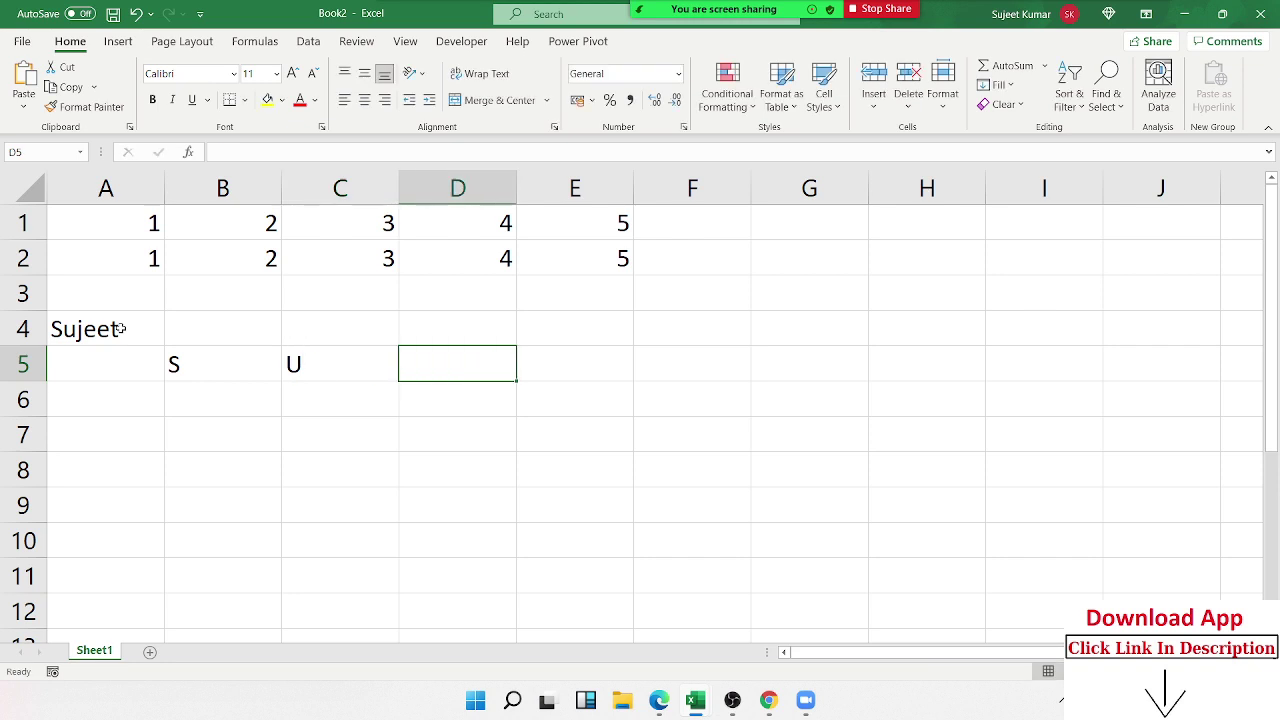
text(J)
key(Right)
text(E)
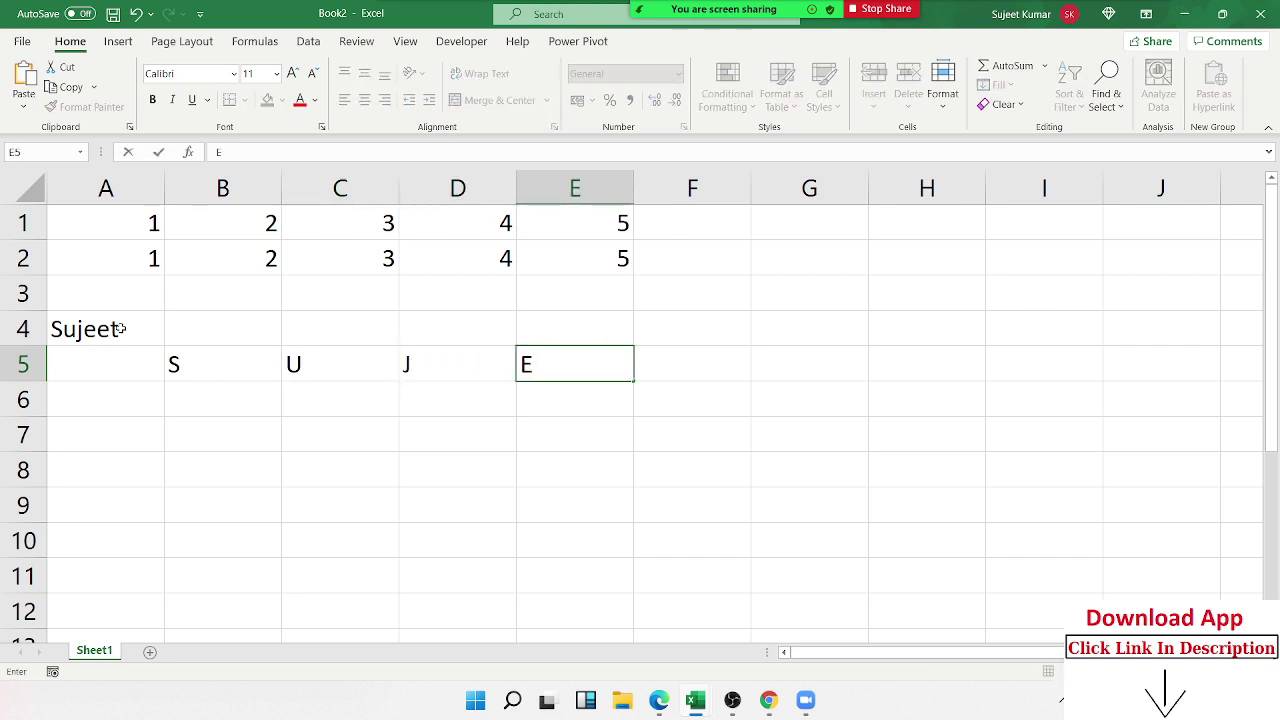
key(Right)
text(E)
key(Tab)
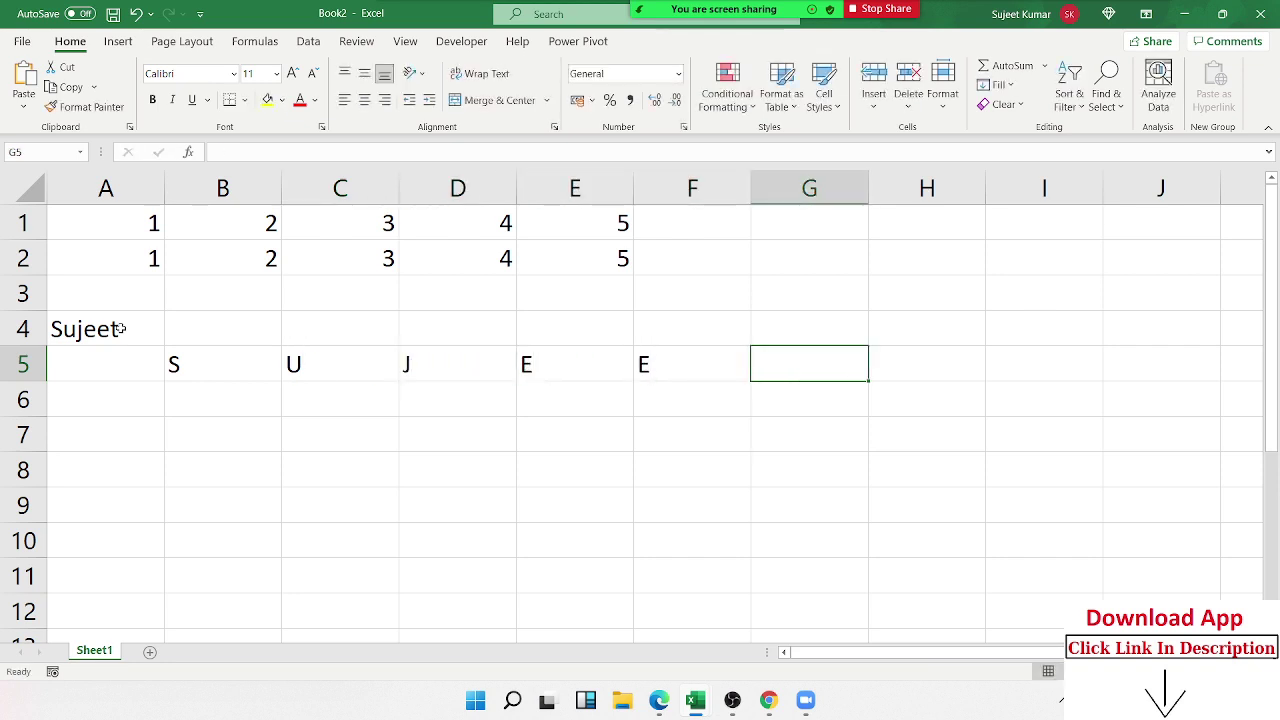
text(T)
key(Return)
key(Up)
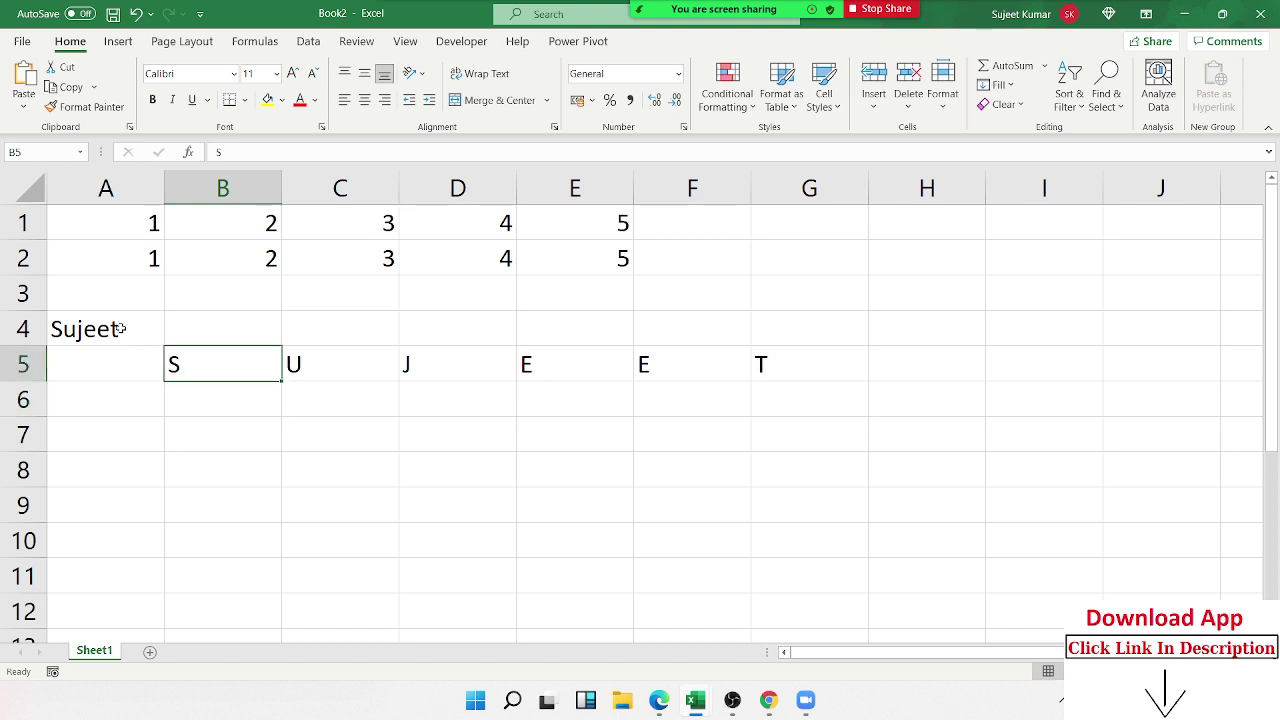
key(Down)
Enter =MID(A4,1,1) in B6 so it returns the first letter, S
text(=mi)
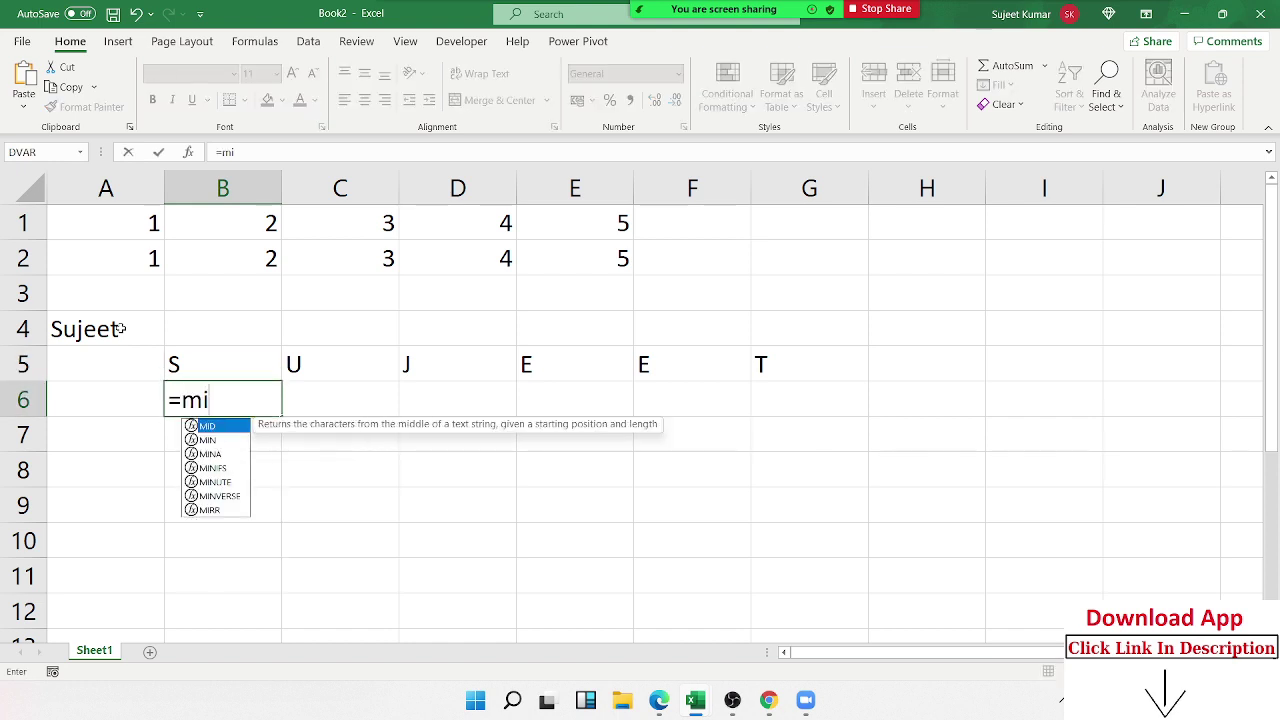
text(d)
key(Tab)
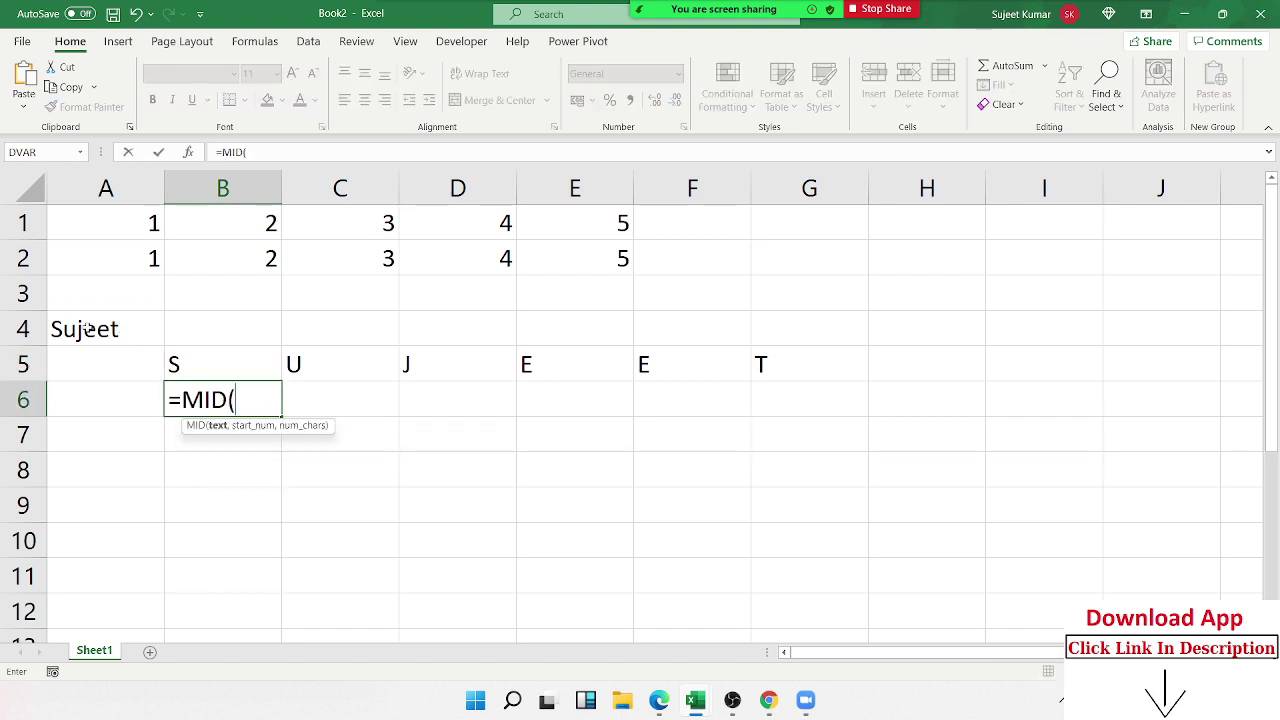
click(88, 329)
text(,)
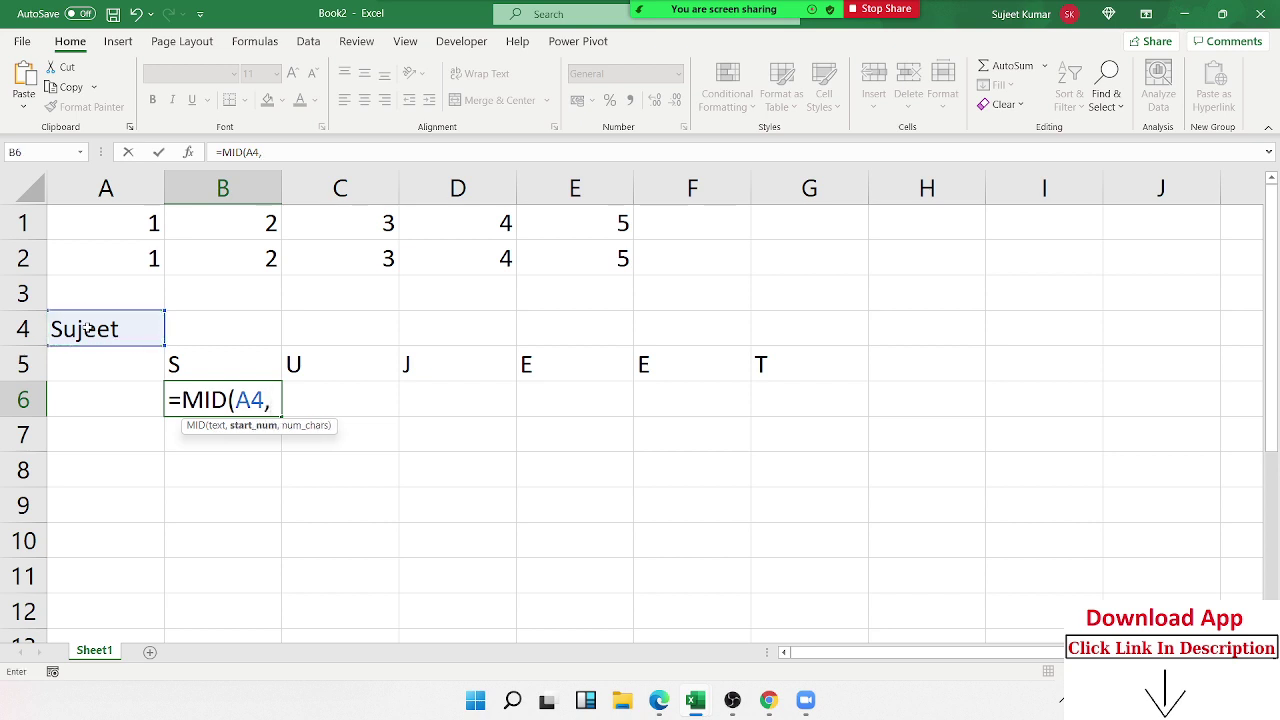
text(1)
text(,1)
key(Return)
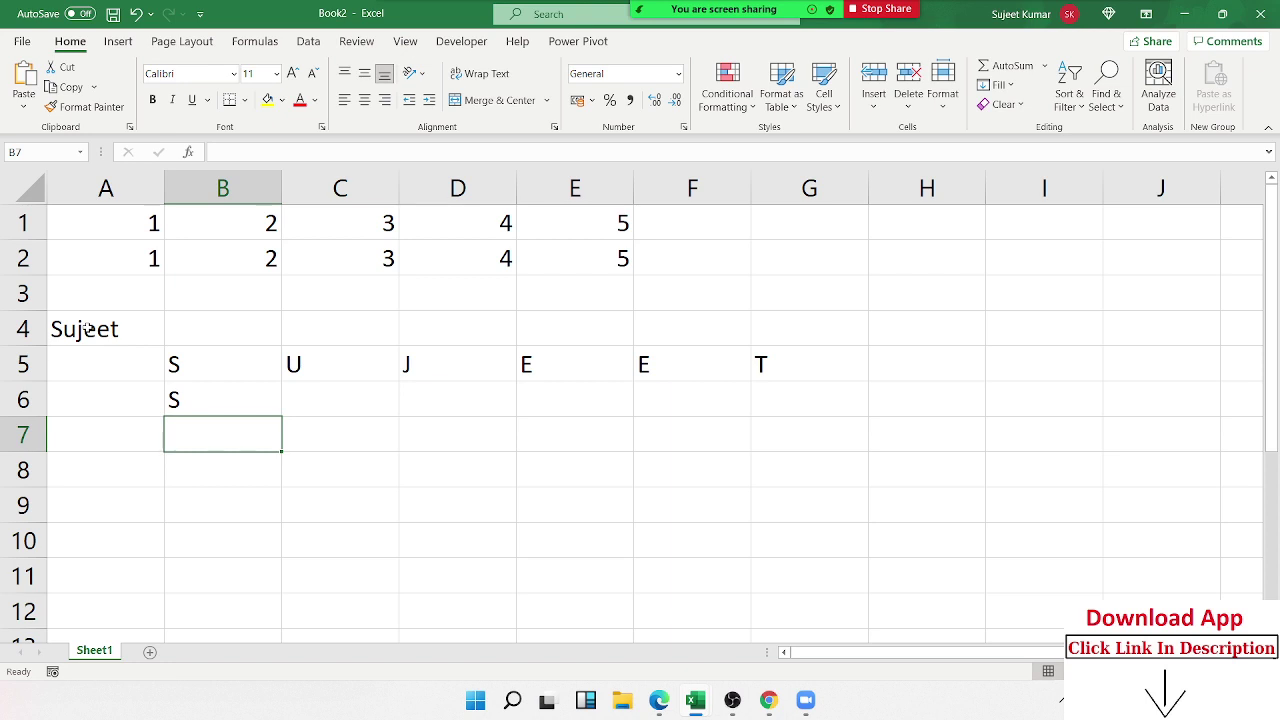
Enter =MID(A4,2,1) in C6 to return the second letter, u
key(Up)
key(Right)
text(=)
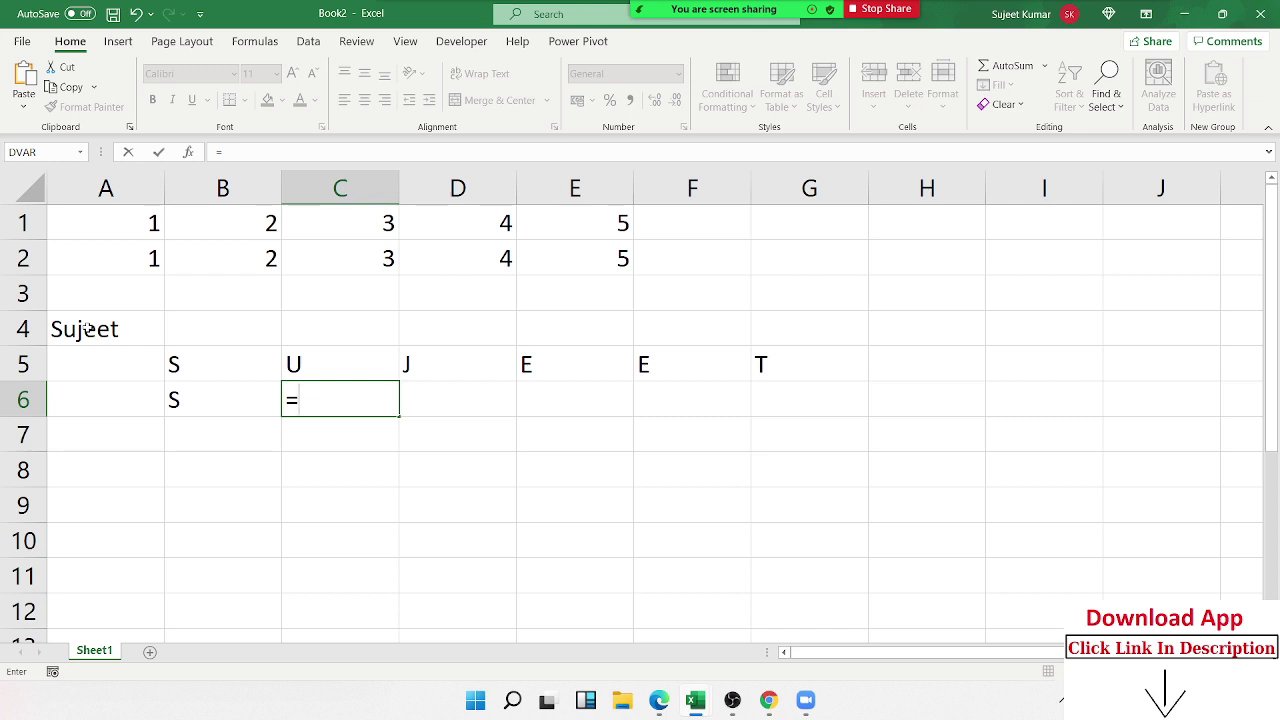
text(mid)
key(Tab)
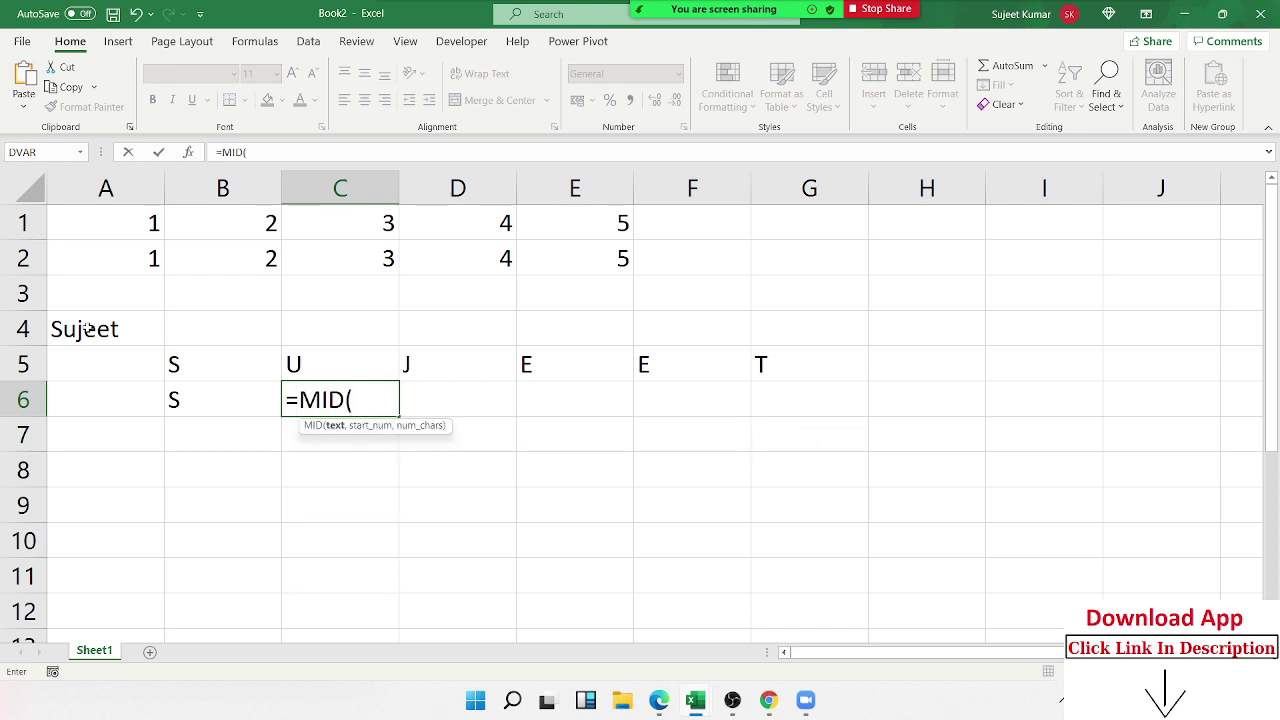
key(Left)
key(Up)
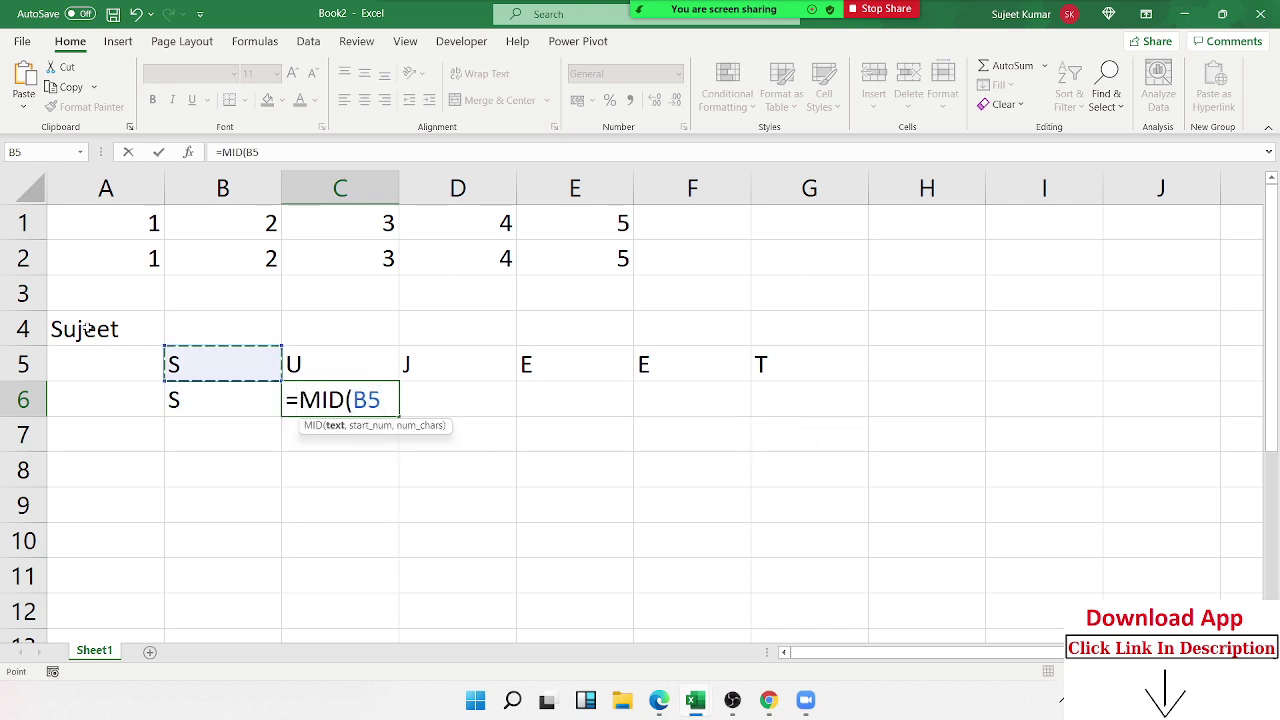
key(Left)
key(Up)
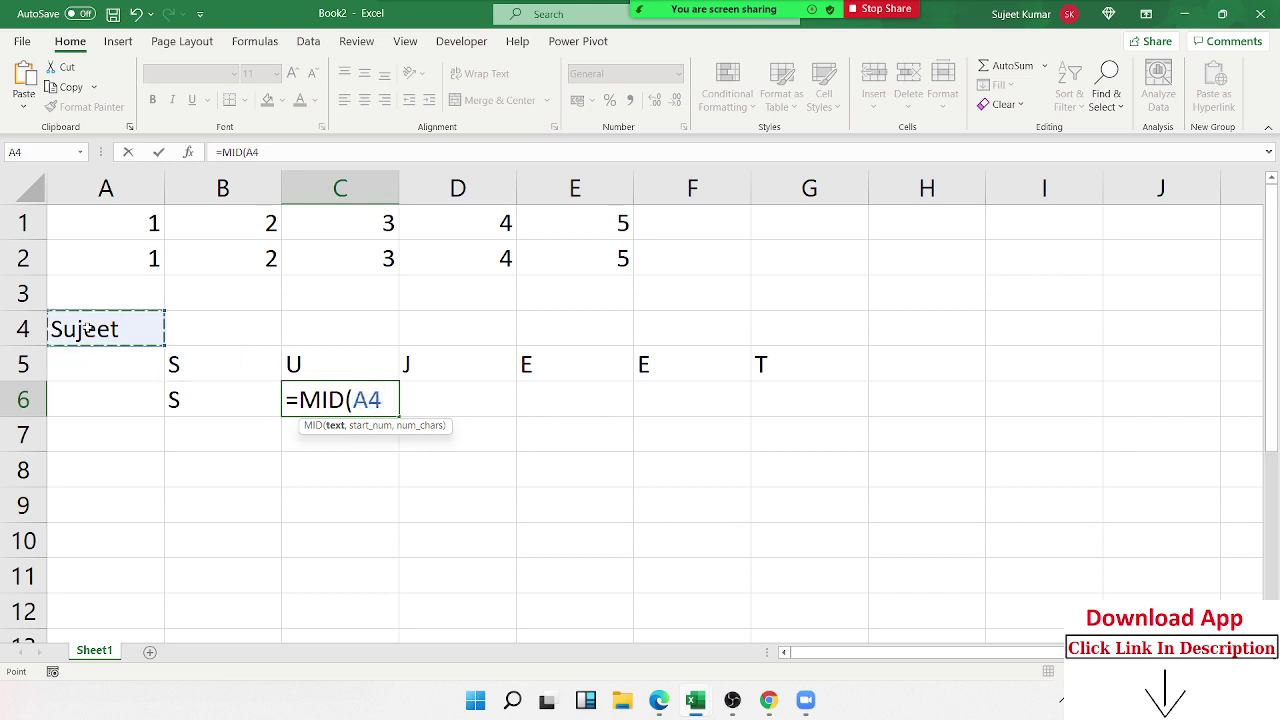
text(,2,)
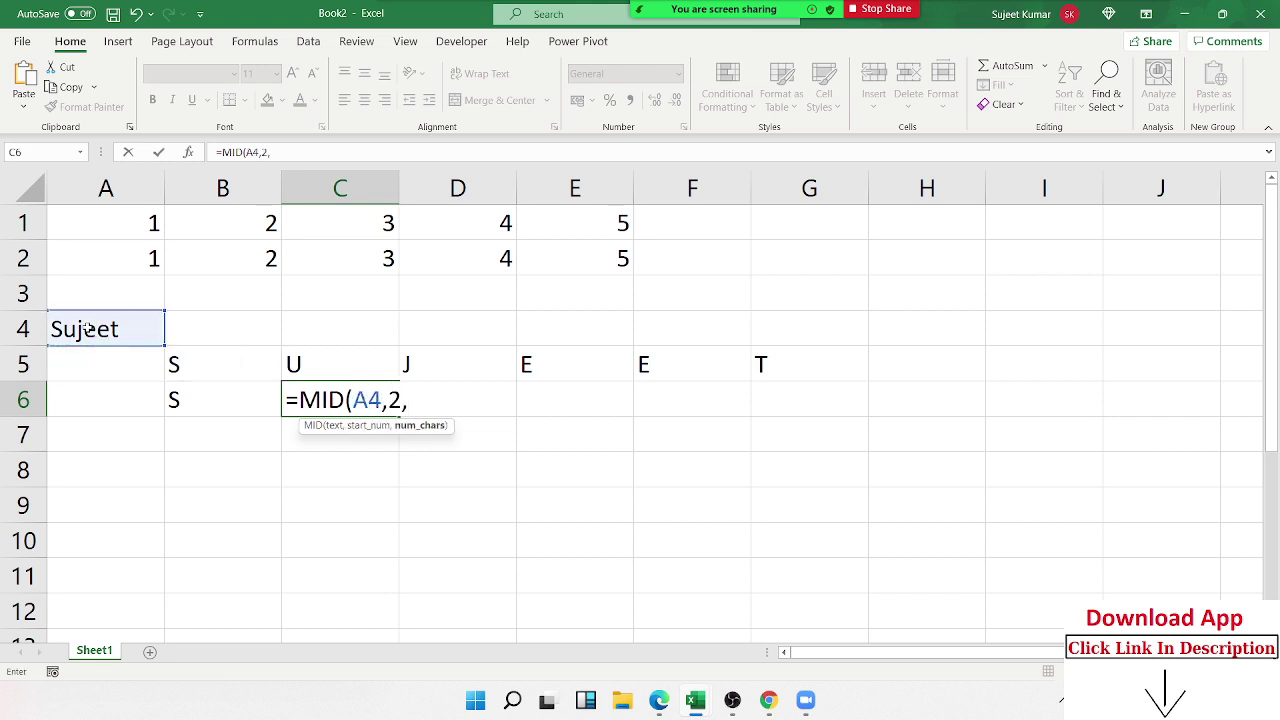
text(1)
key(Return)
Enter =MID(A4,3,1) in D6 to return the third letter, j, then move to B7
key(Up)
key(Right)
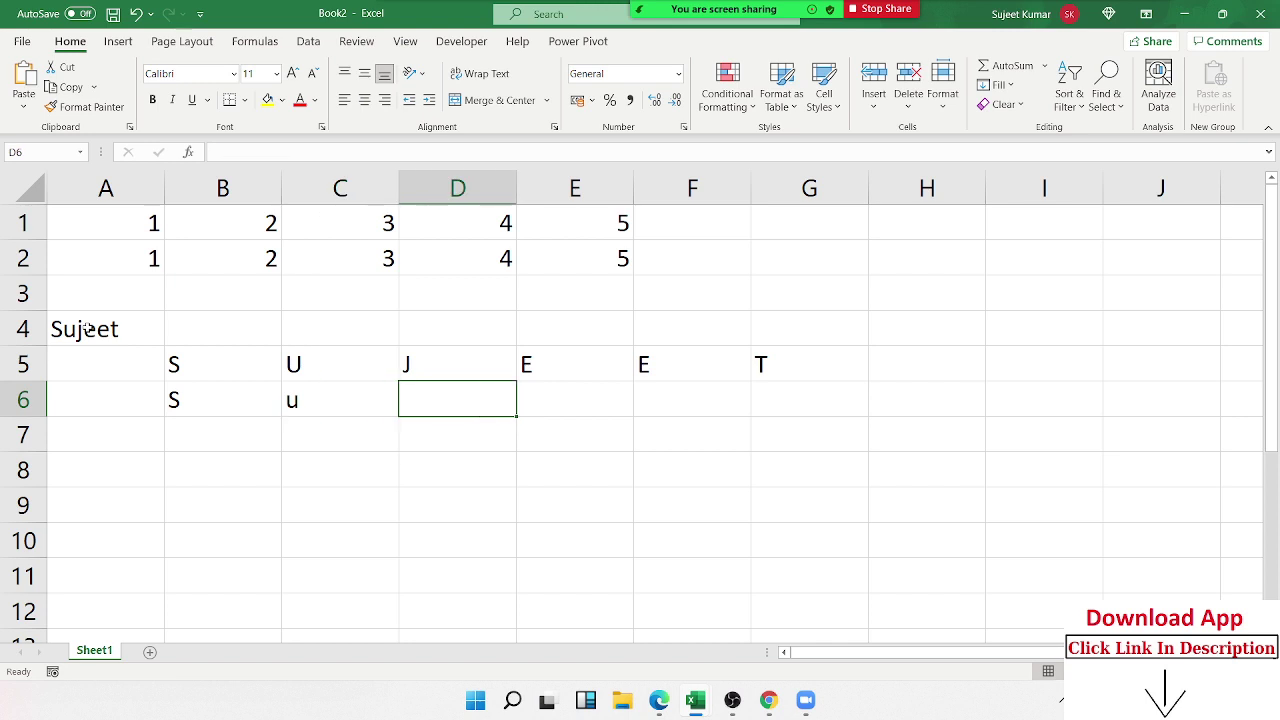
text(=mid)
key(Tab)
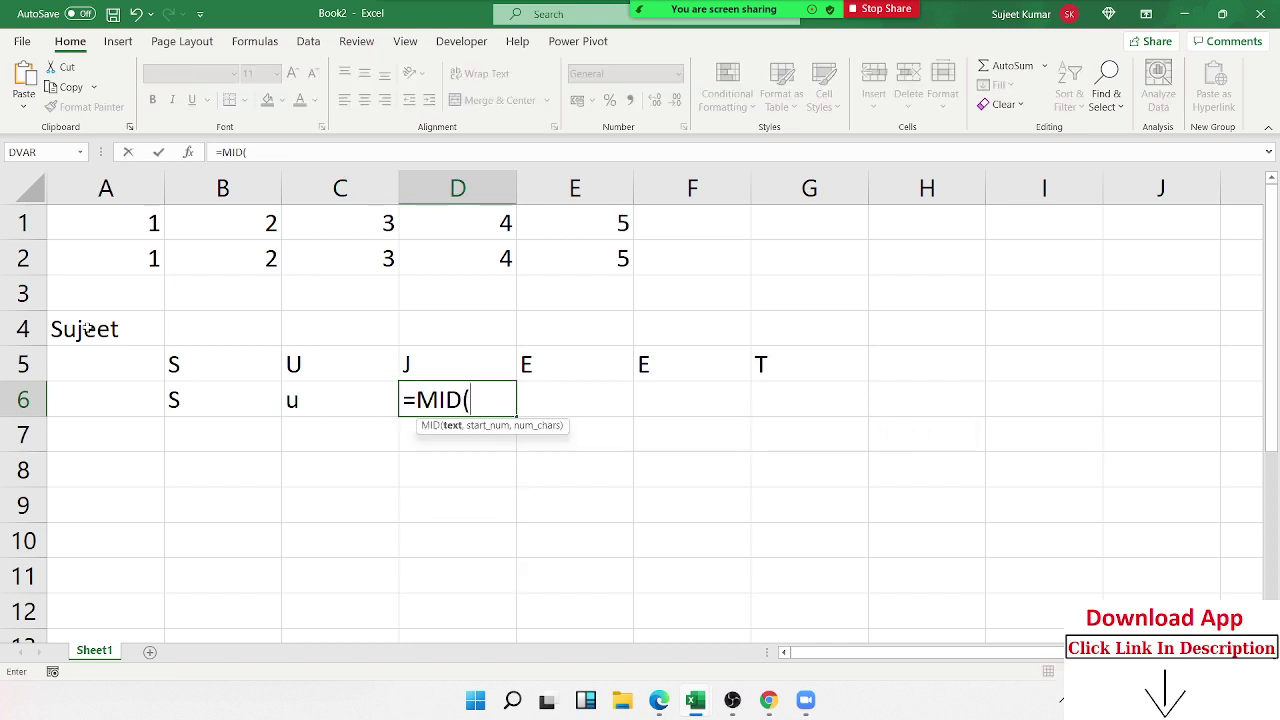
key(Up)
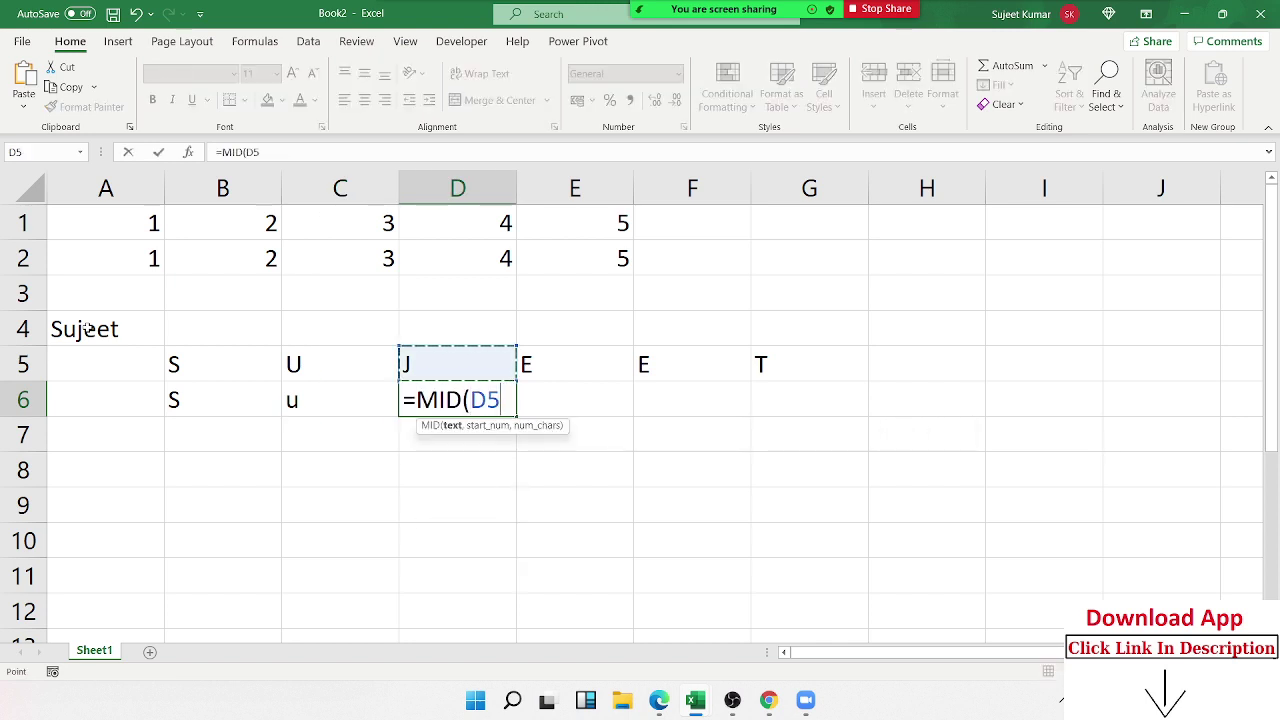
key(Left)
key(Left)
key(Left)
key(Up)
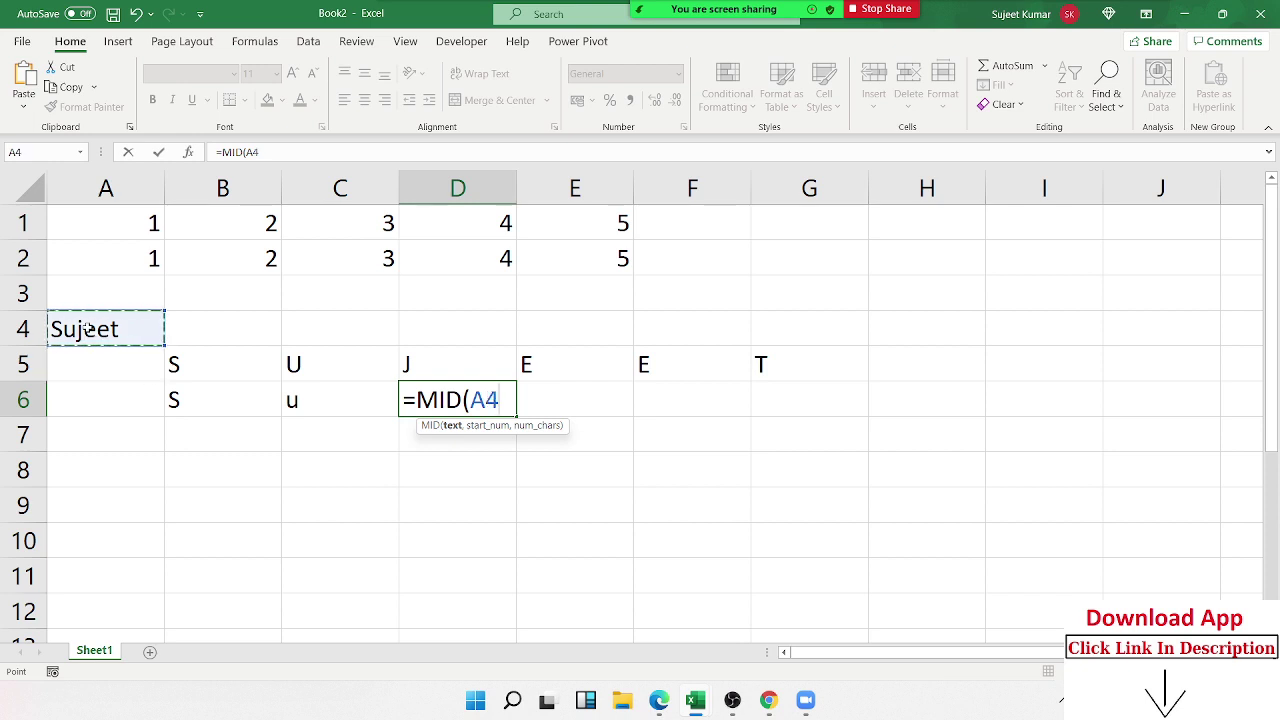
text(,3)
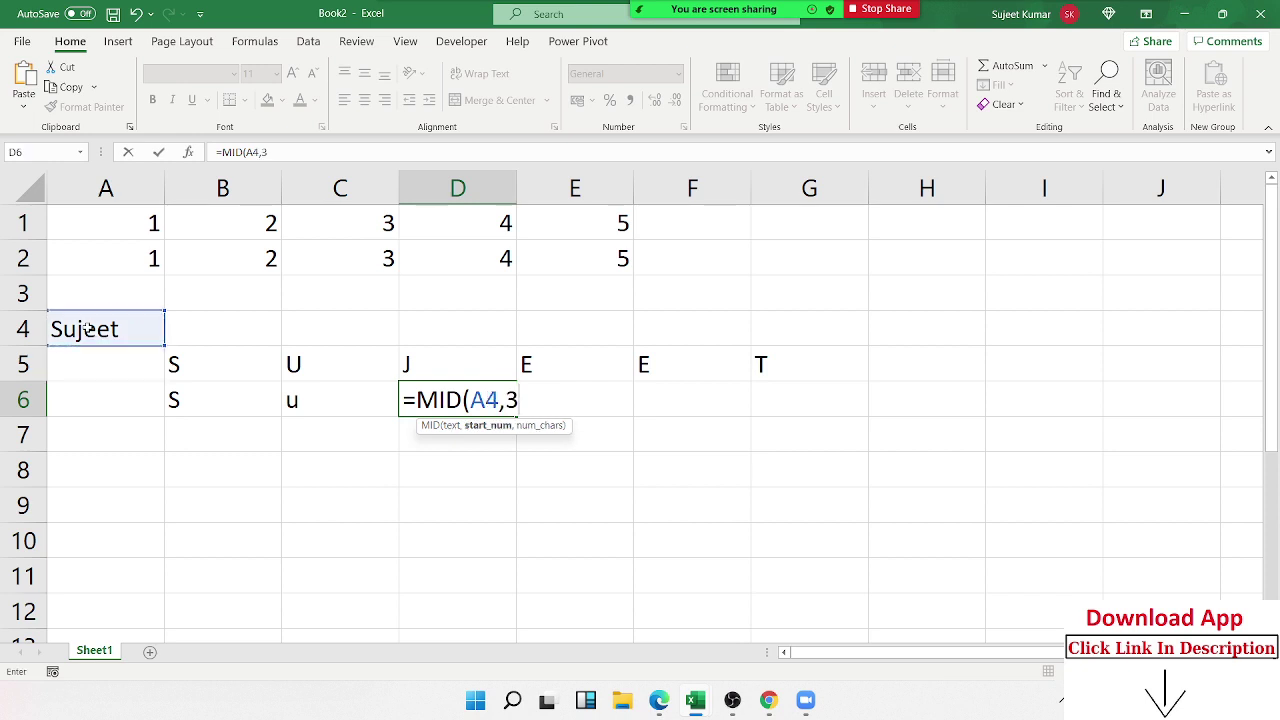
text(,1))
key(Return)
key(Up)
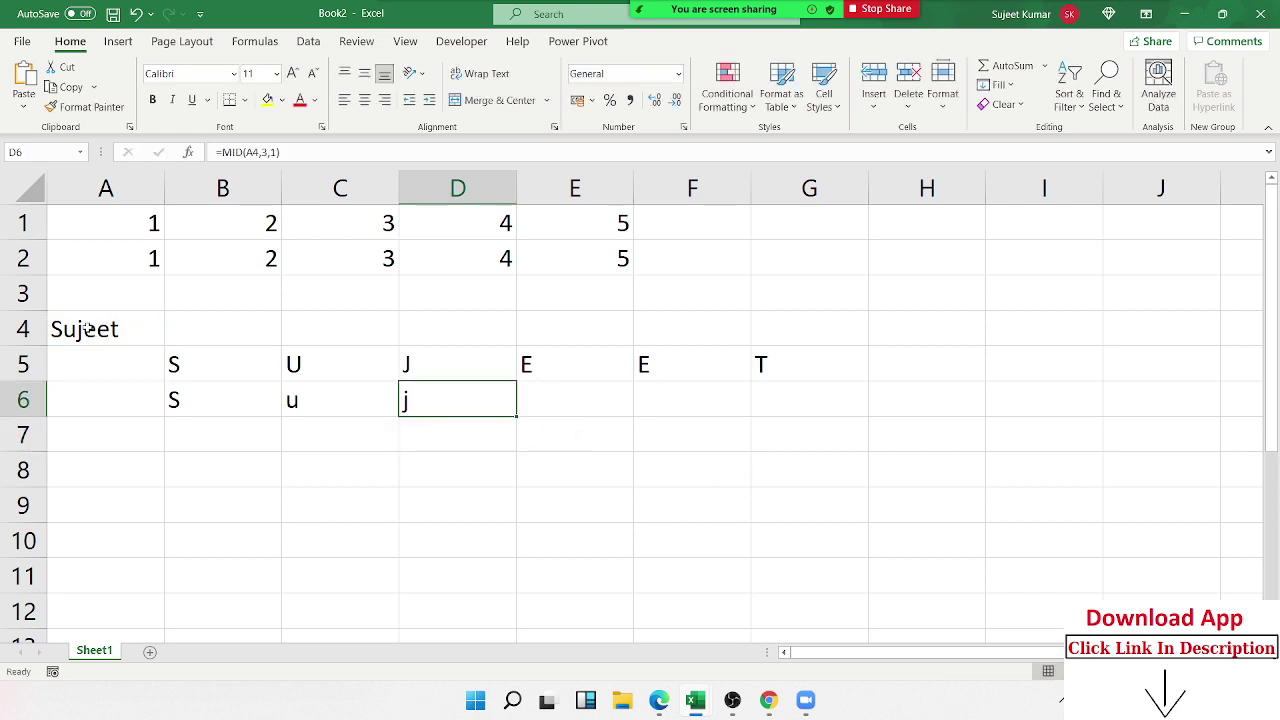
key(Right)
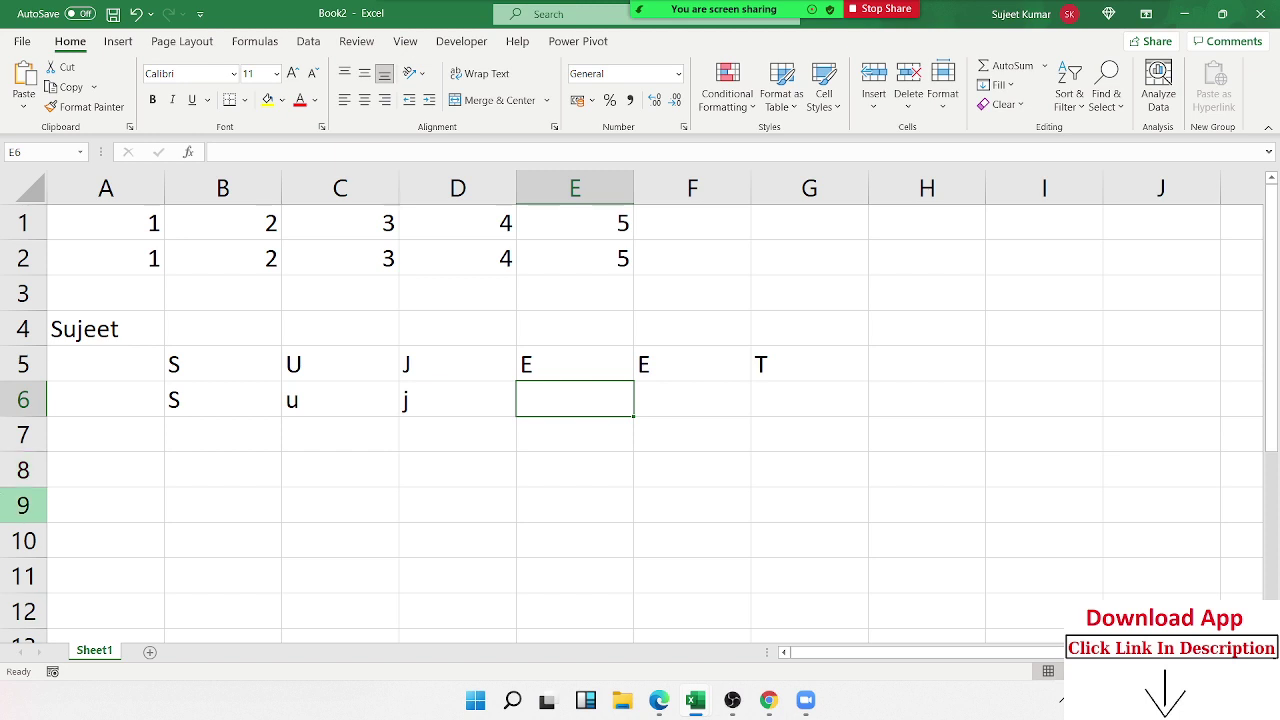
key(Down)
key(Left)
key(Left)
key(Left)
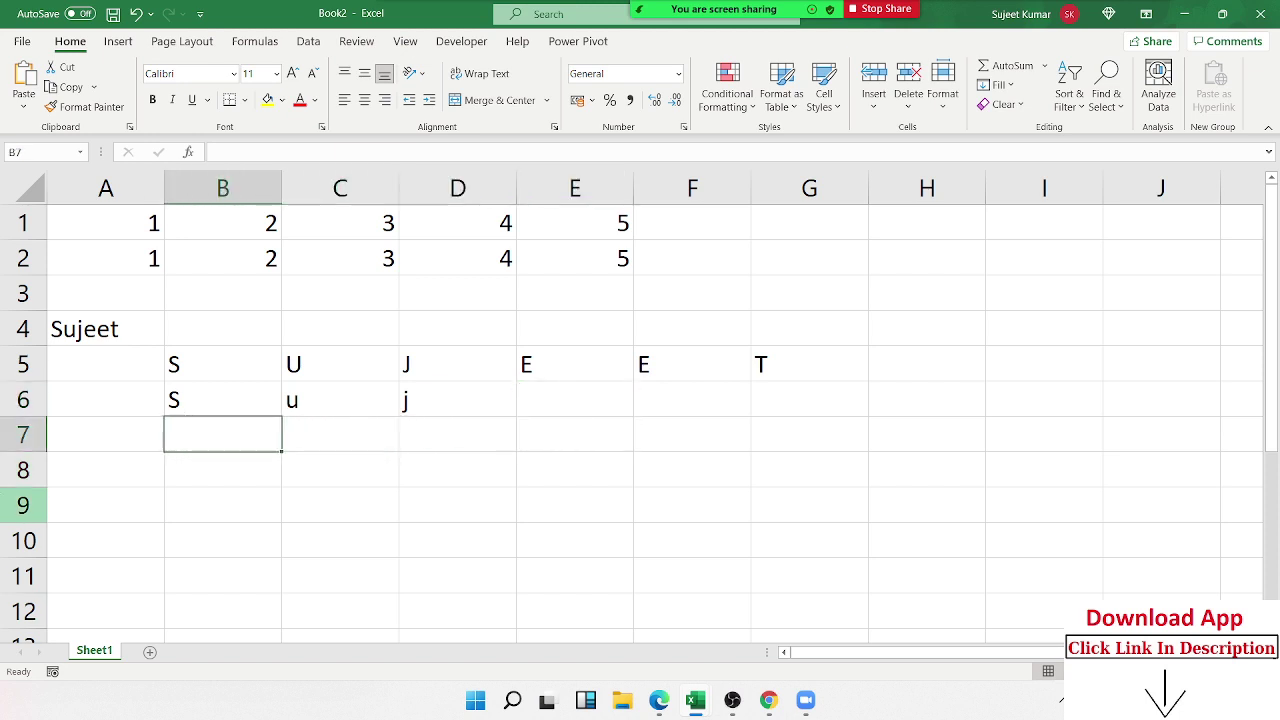
Enter =MID(A4,{1,2,3,4,5,6},1) in B7 to spill all six letters across B7:G7
text(=)
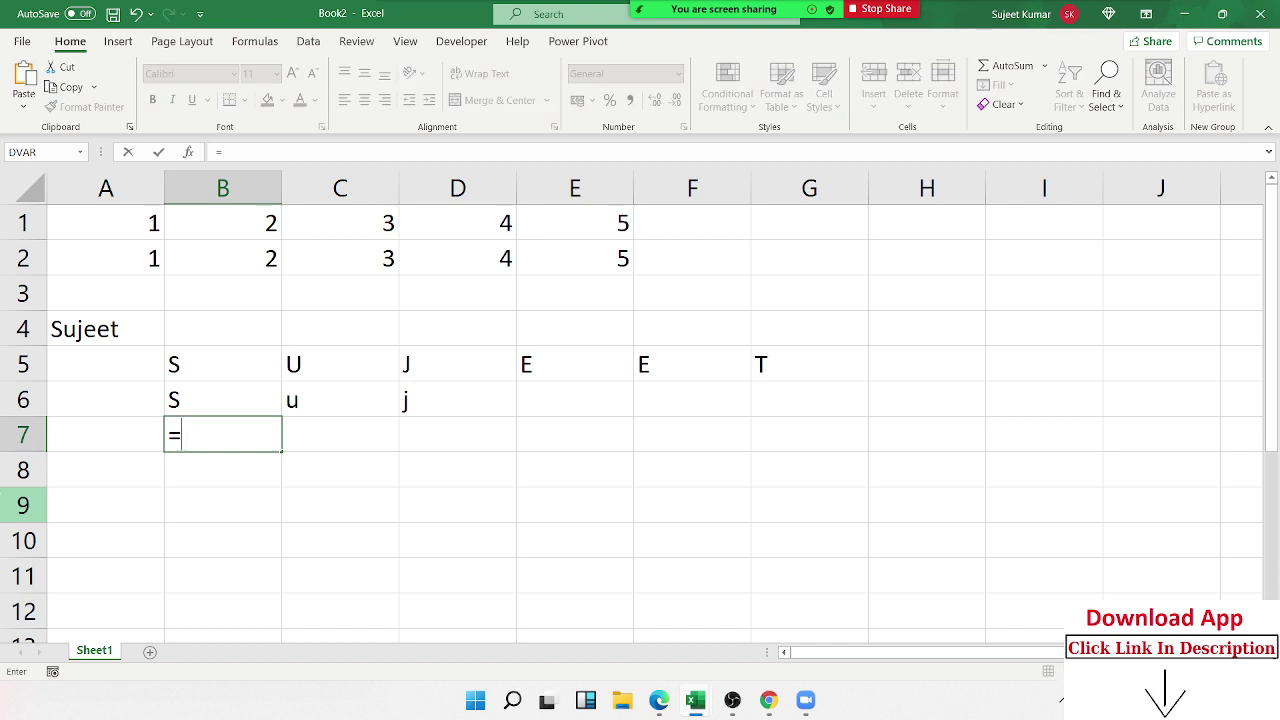
key(Escape)
drag(222, 434, 810, 434)
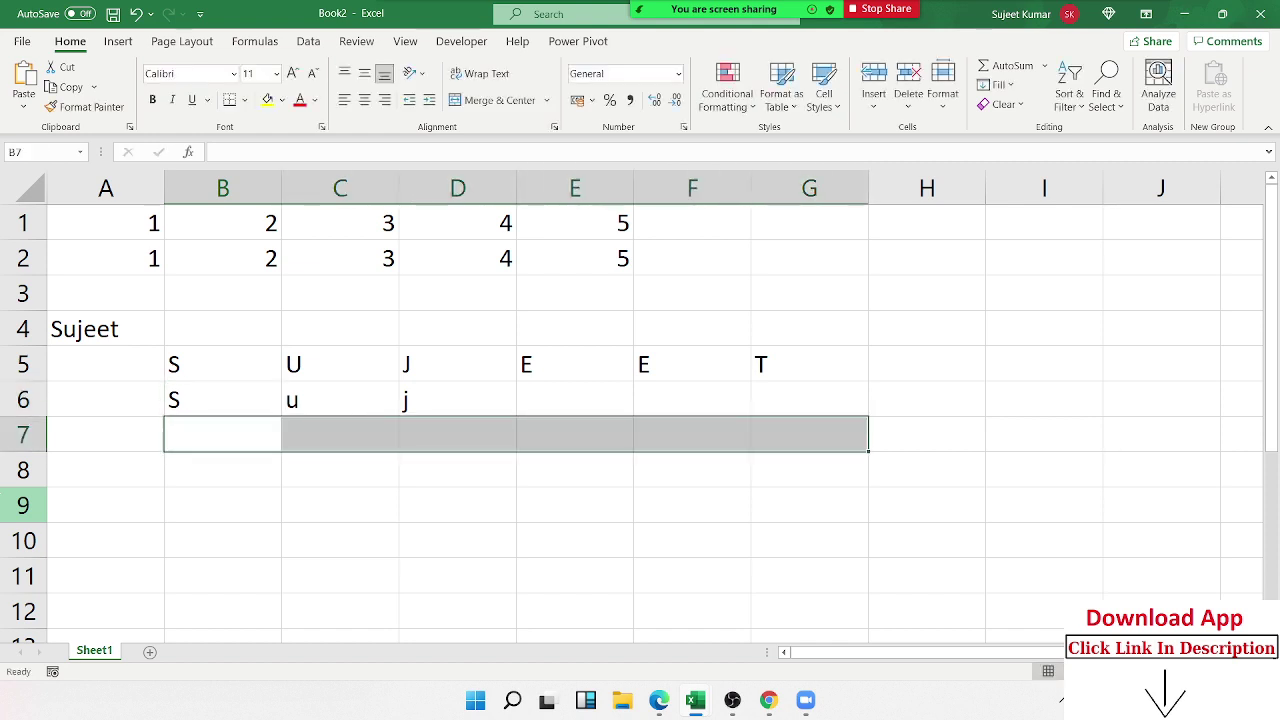
text(=mi)
key(Tab)
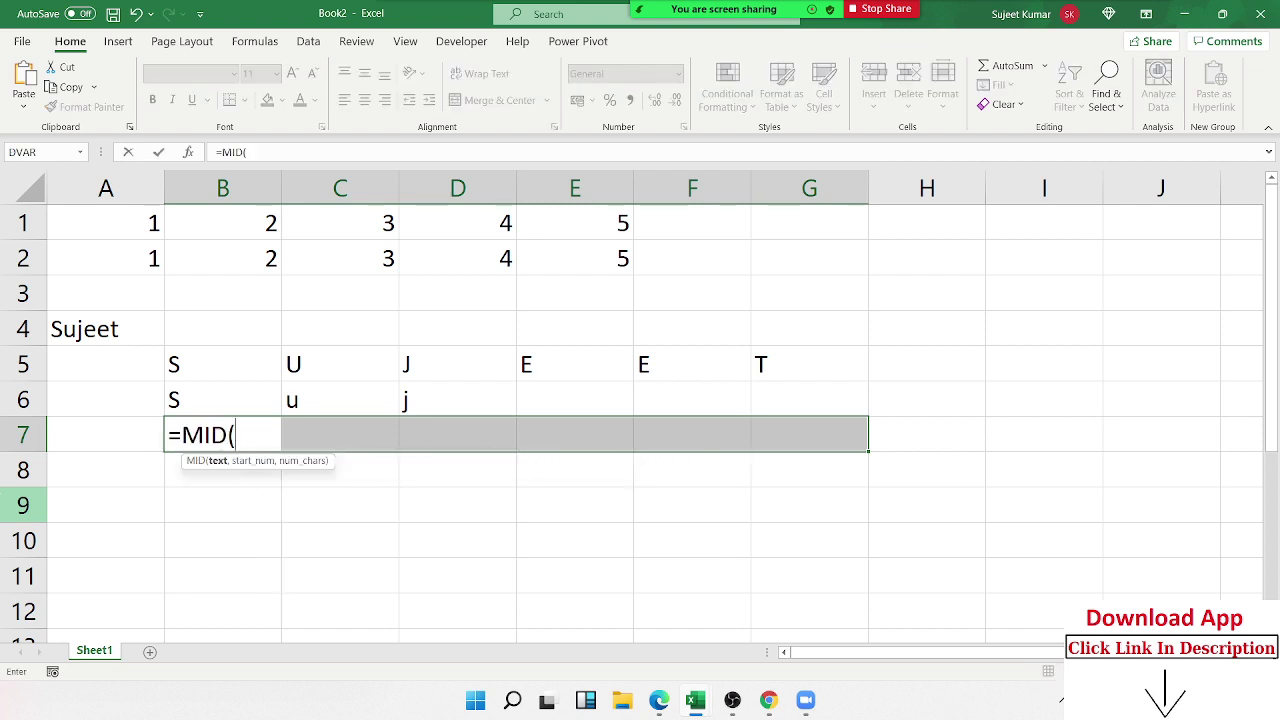
key(Left)
key(Up)
key(Up)
key(Up)
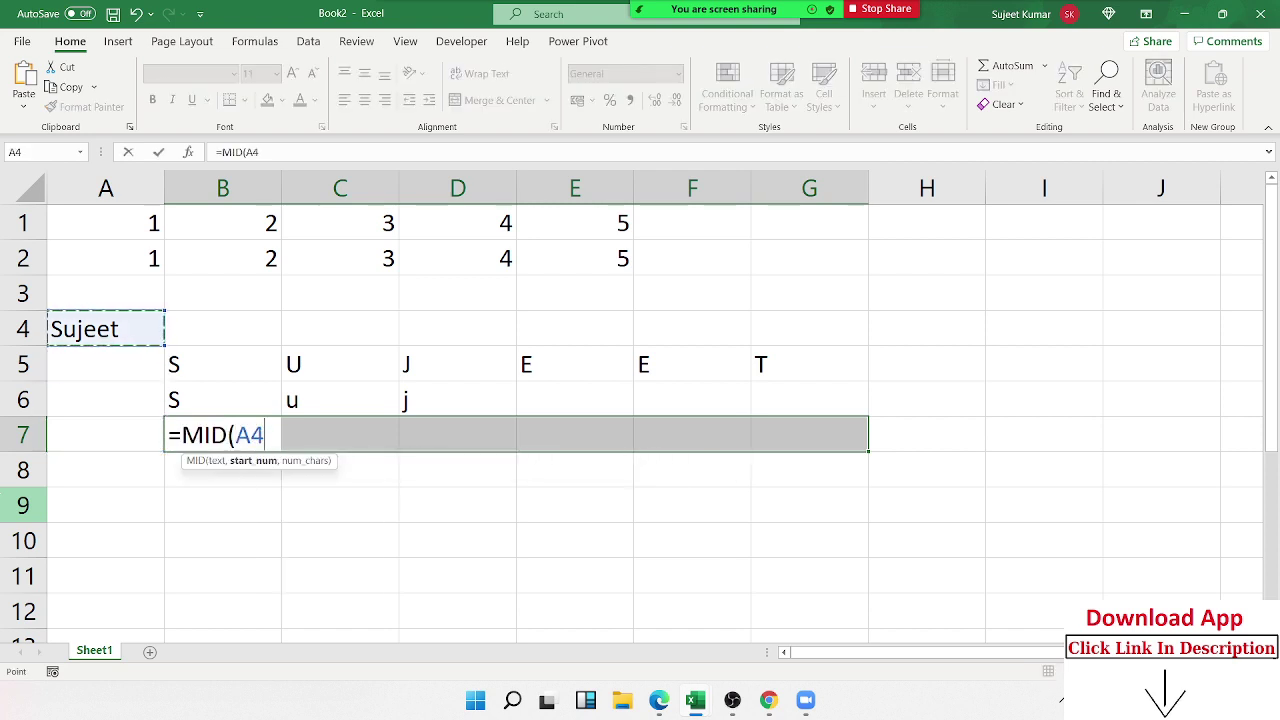
text(,{1)
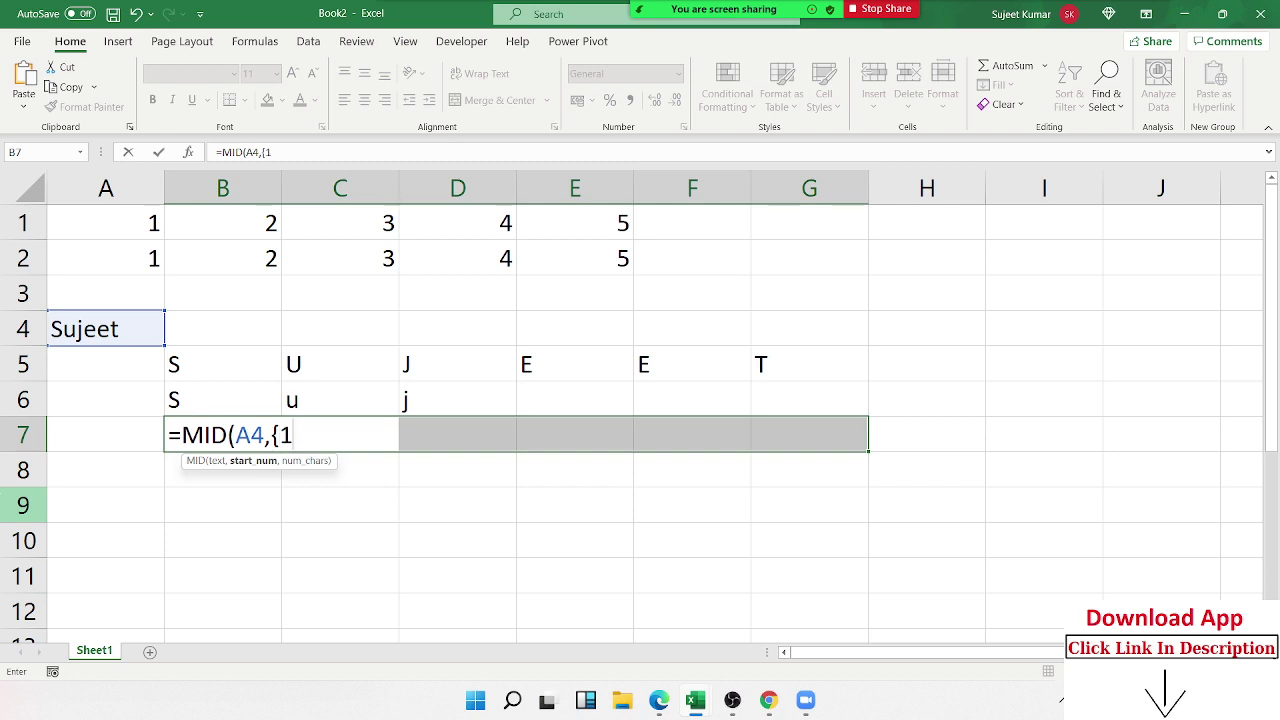
text(,2,3,)
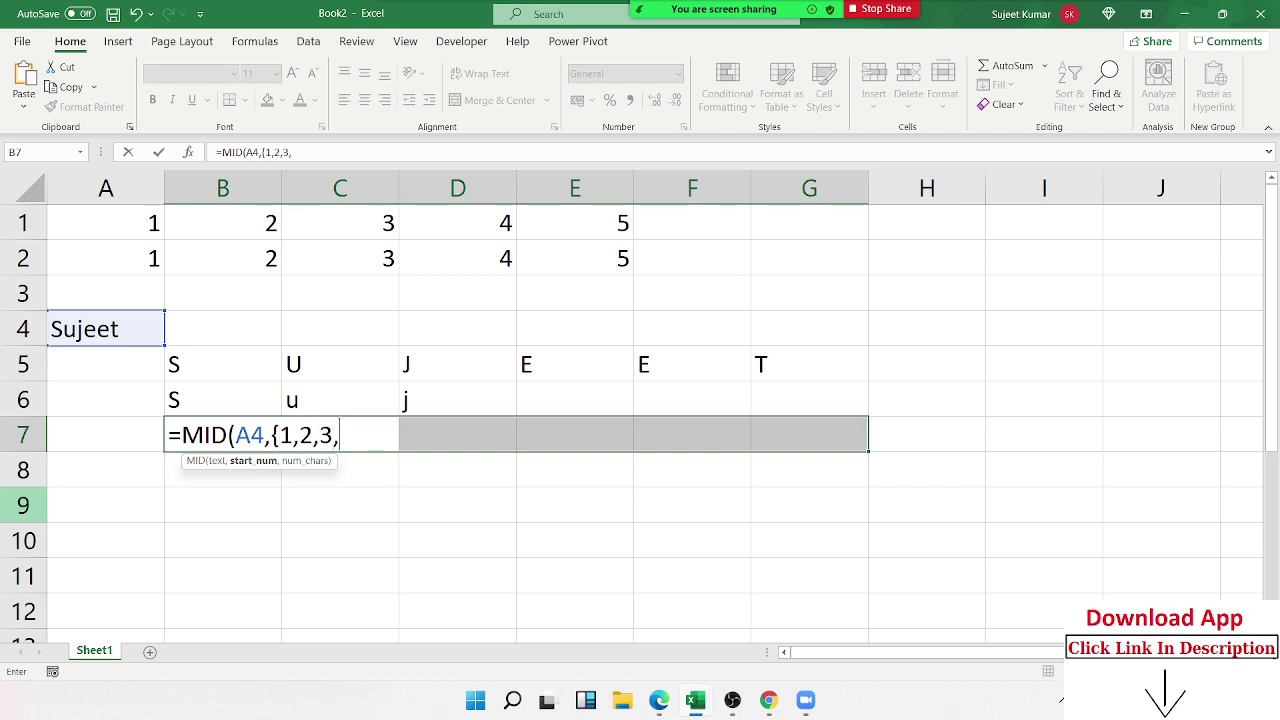
text(4,5)
text(,6})
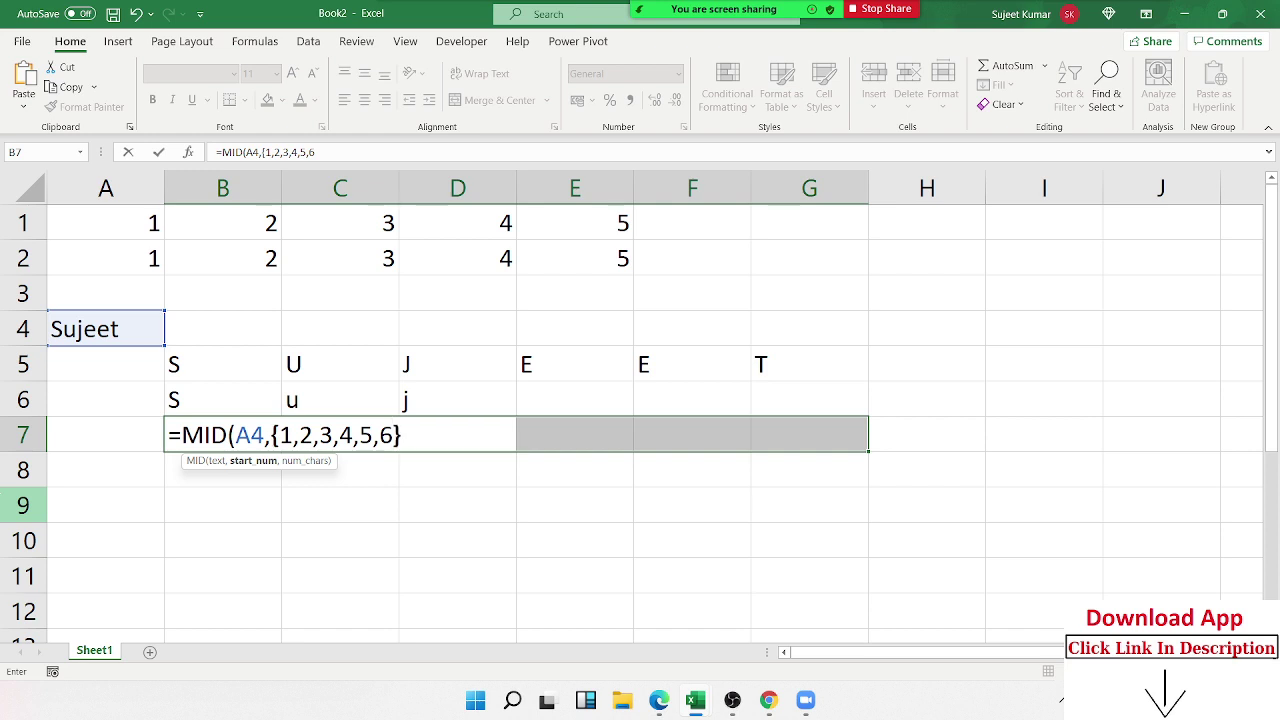
text(,1)
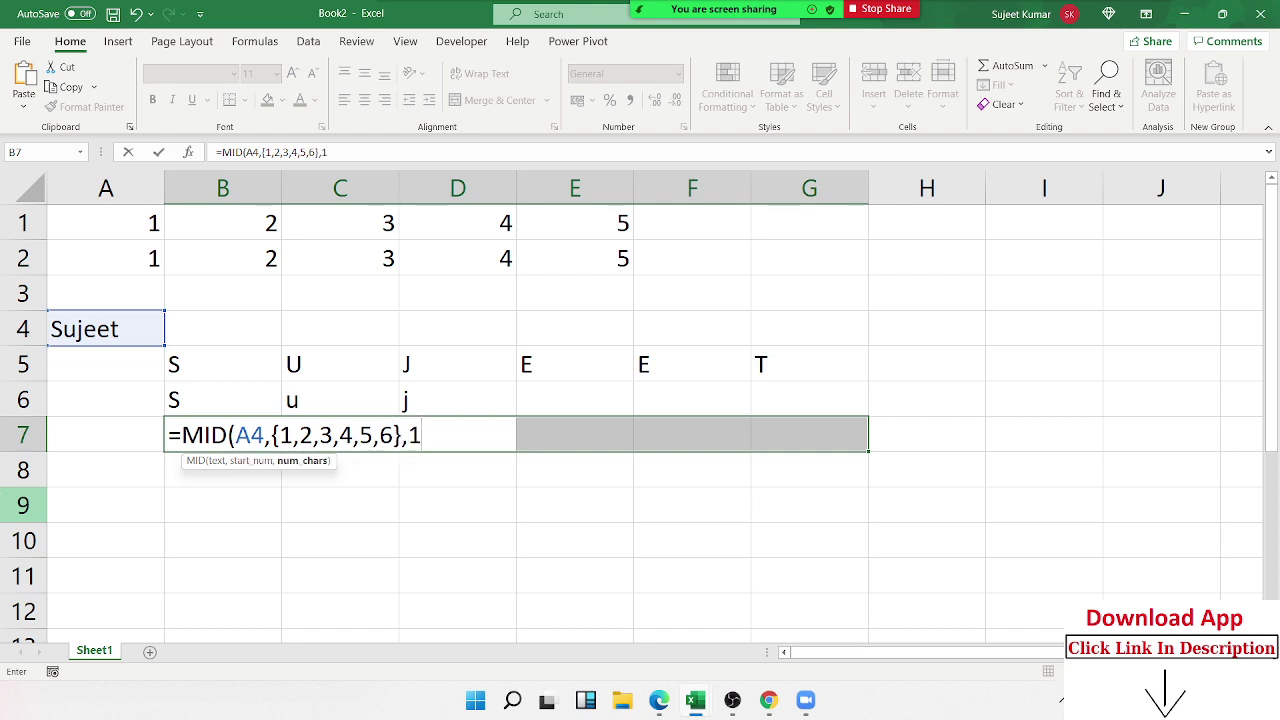
text())
key(Return)
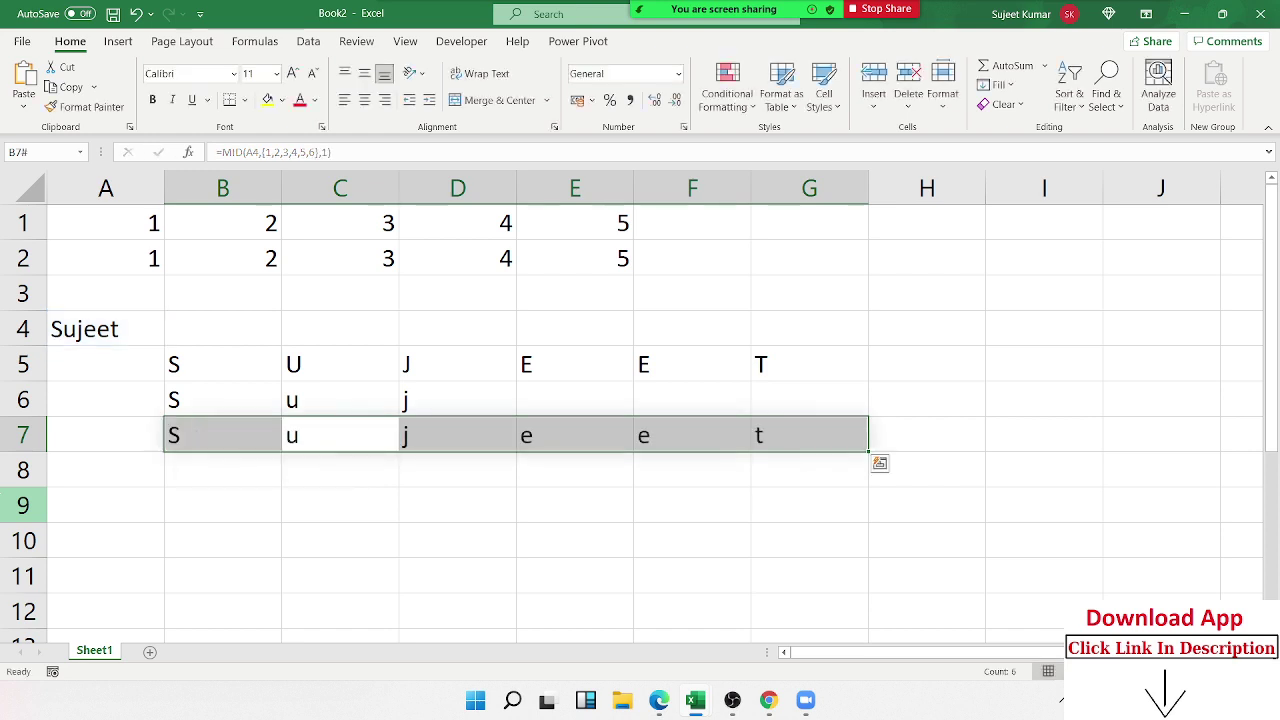
Review the single-letter MID formulas in B6, C6 and D6
click(340, 399)
click(222, 399)
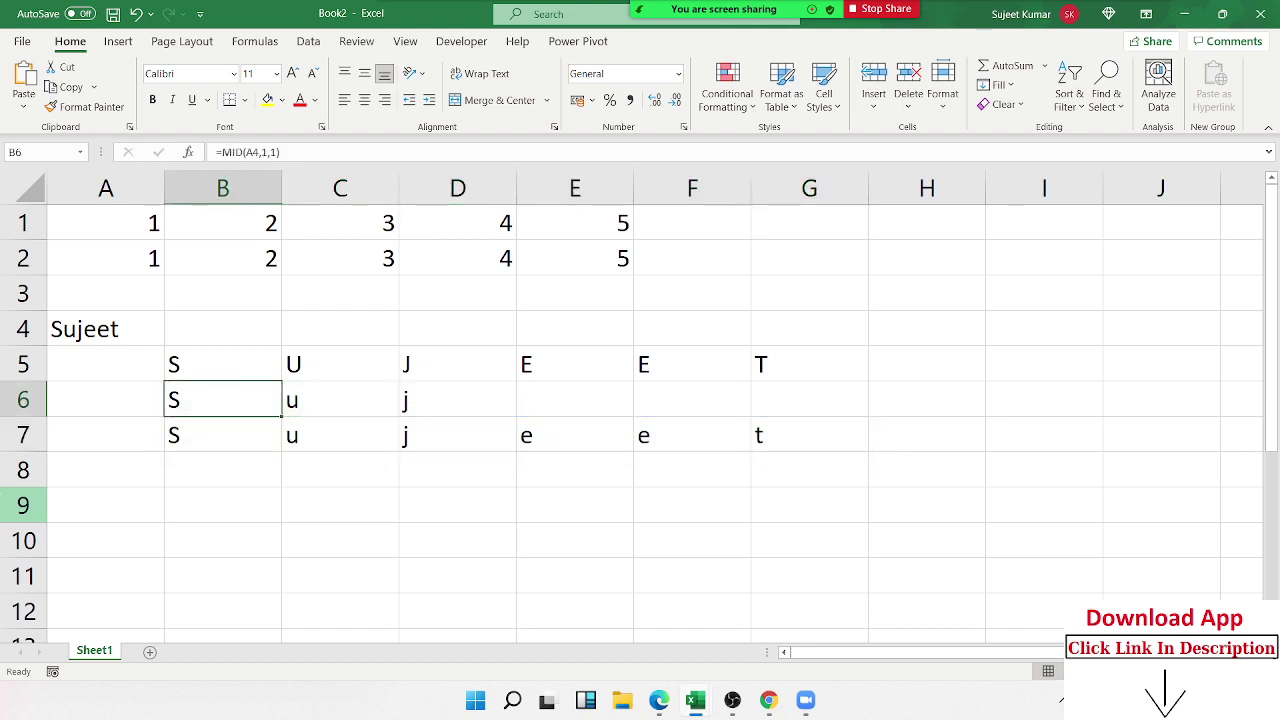
key(F2)
key(Escape)
click(340, 399)
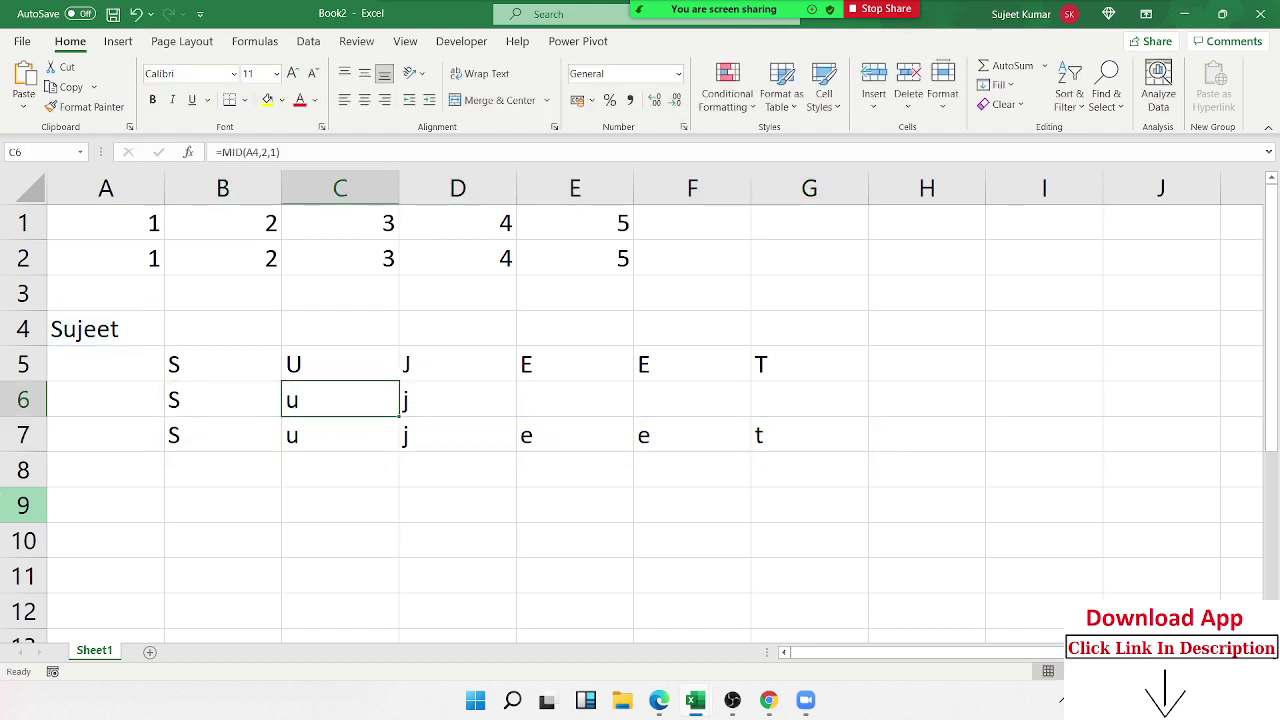
key(F2)
click(457, 399)
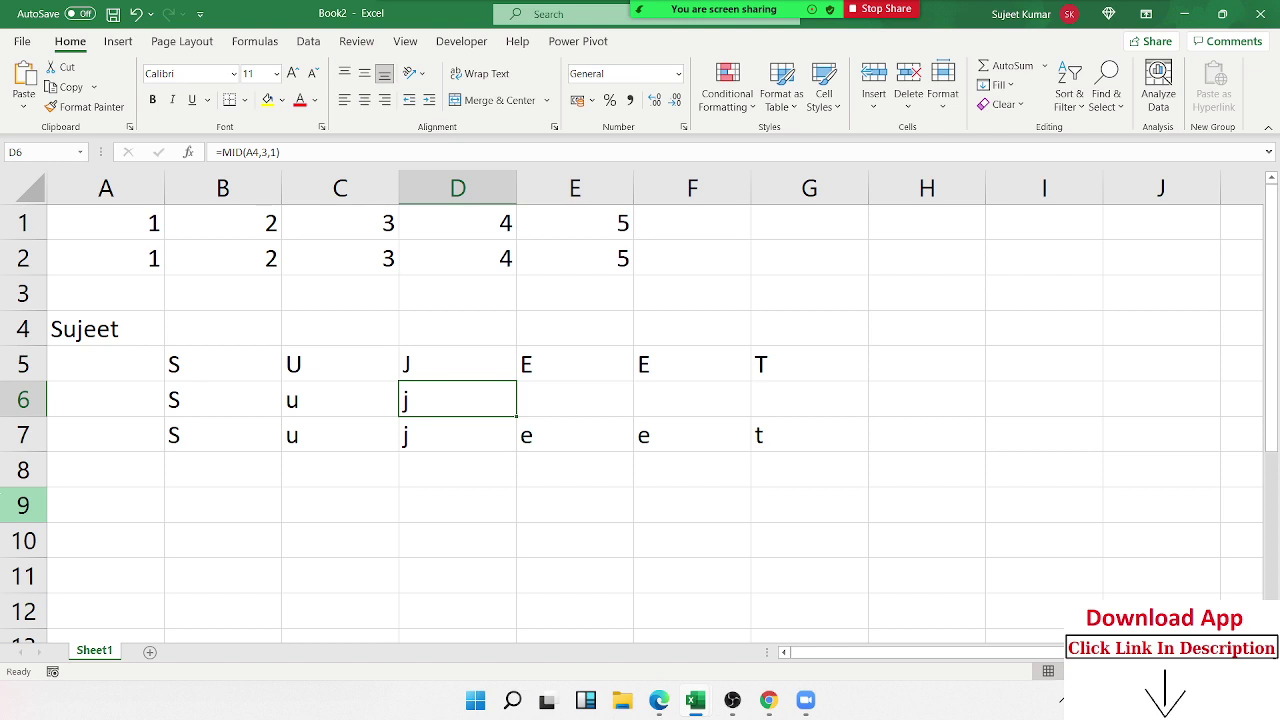
key(F2)
Inspect the spill formula and the lowercase letters across B7:G7
click(457, 434)
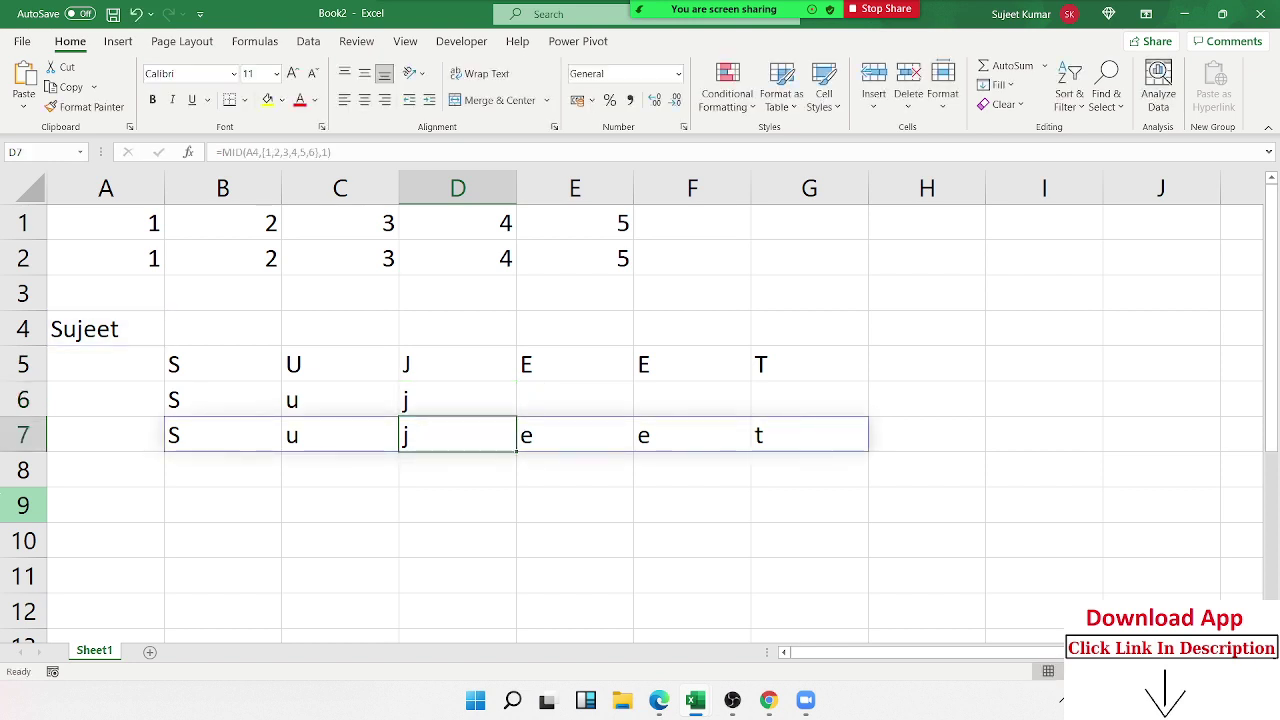
click(105, 434)
click(222, 434)
click(340, 434)
click(692, 434)
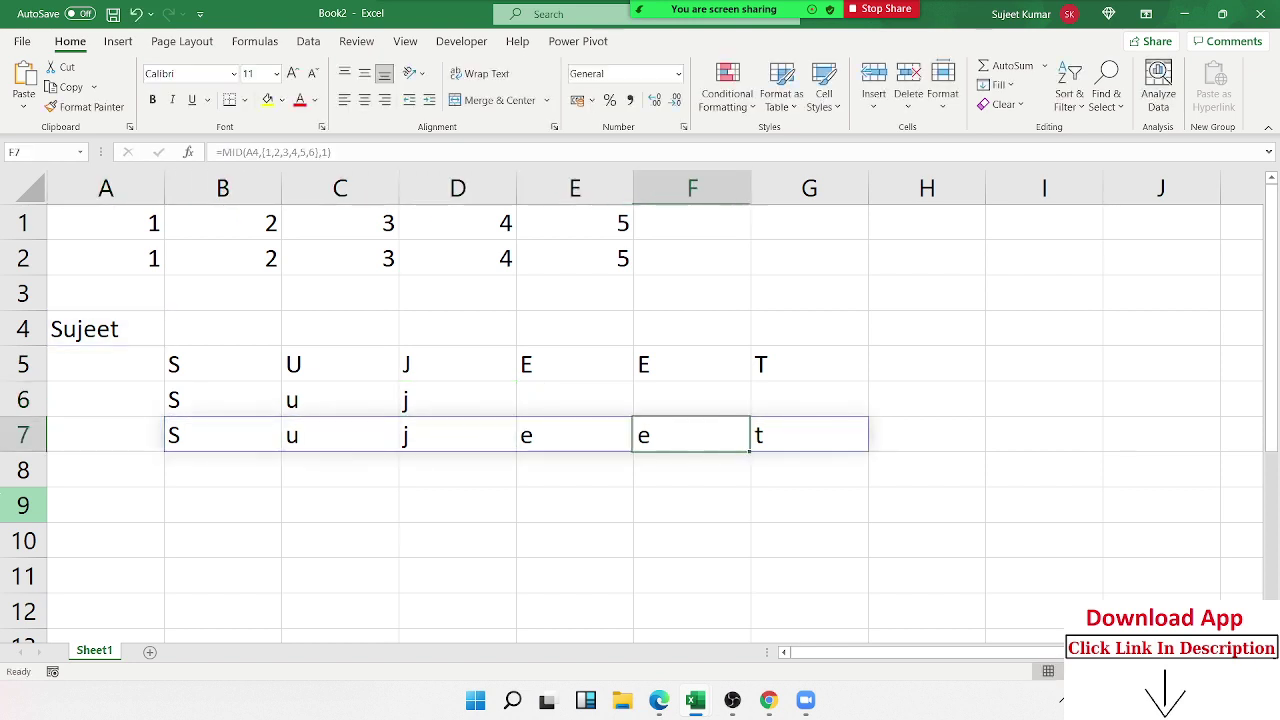
click(809, 434)
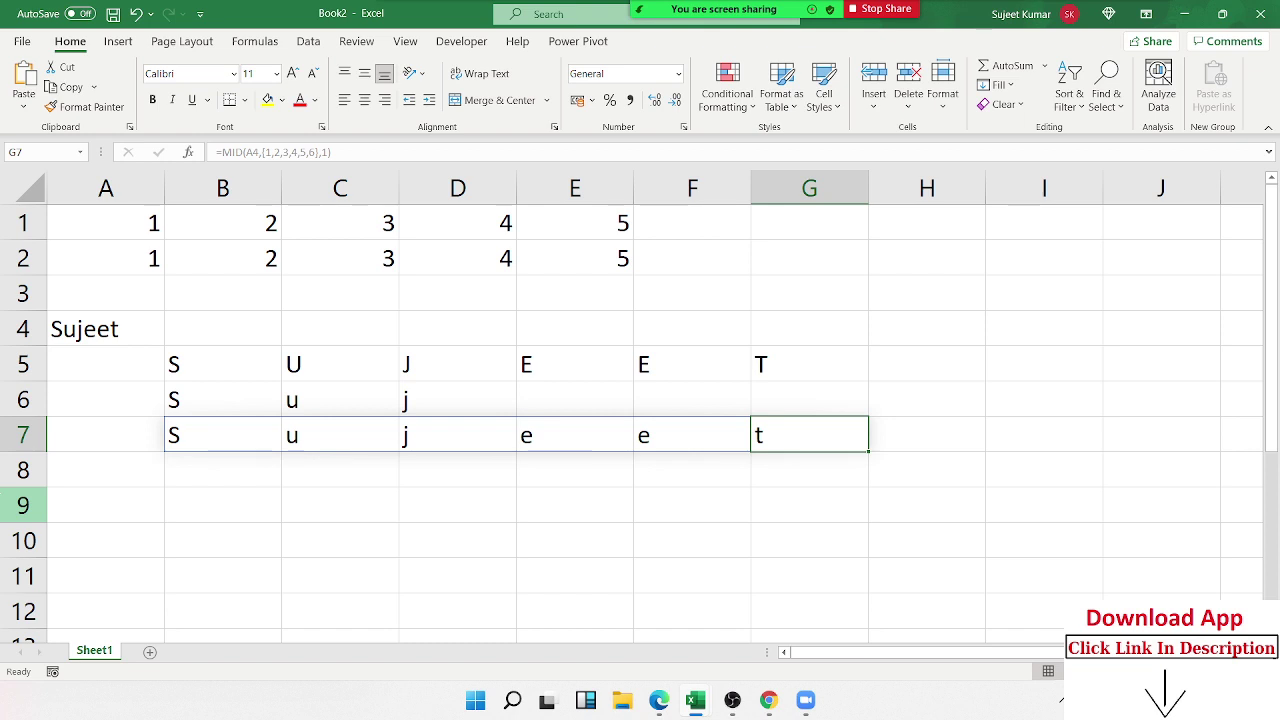
key(Left)
key(Left)
key(Left)
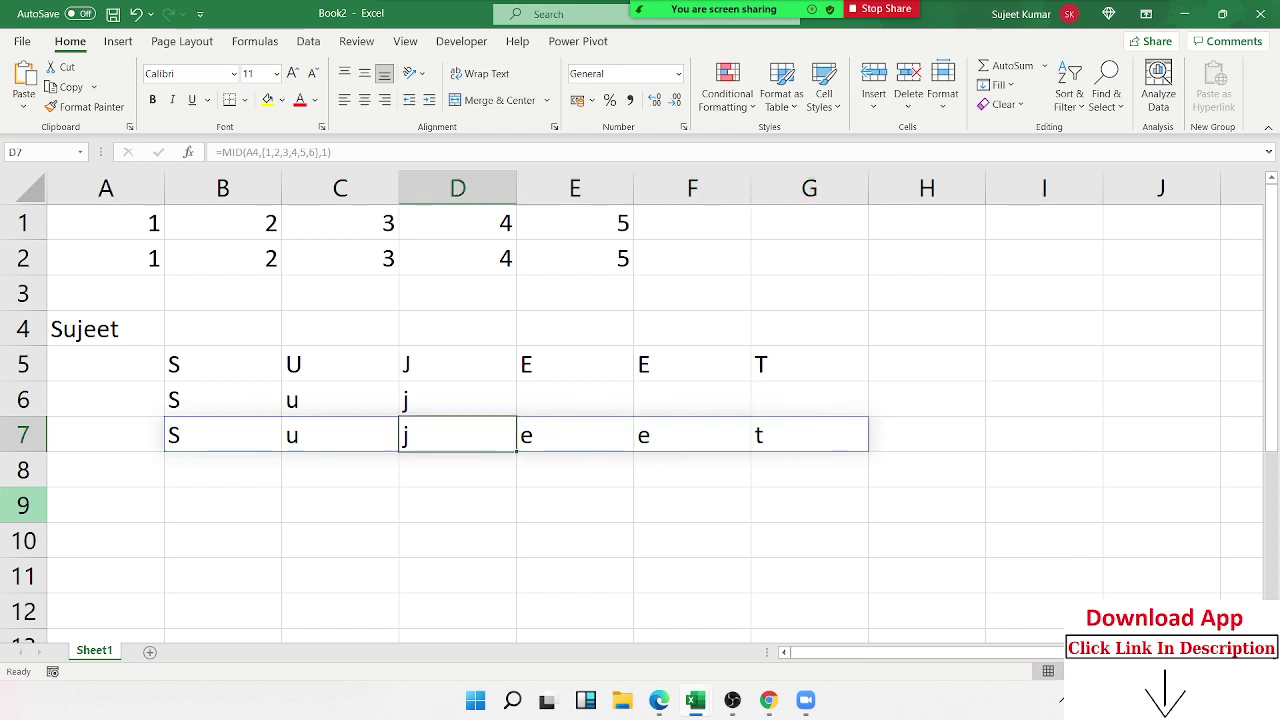
key(Left)
key(Left)
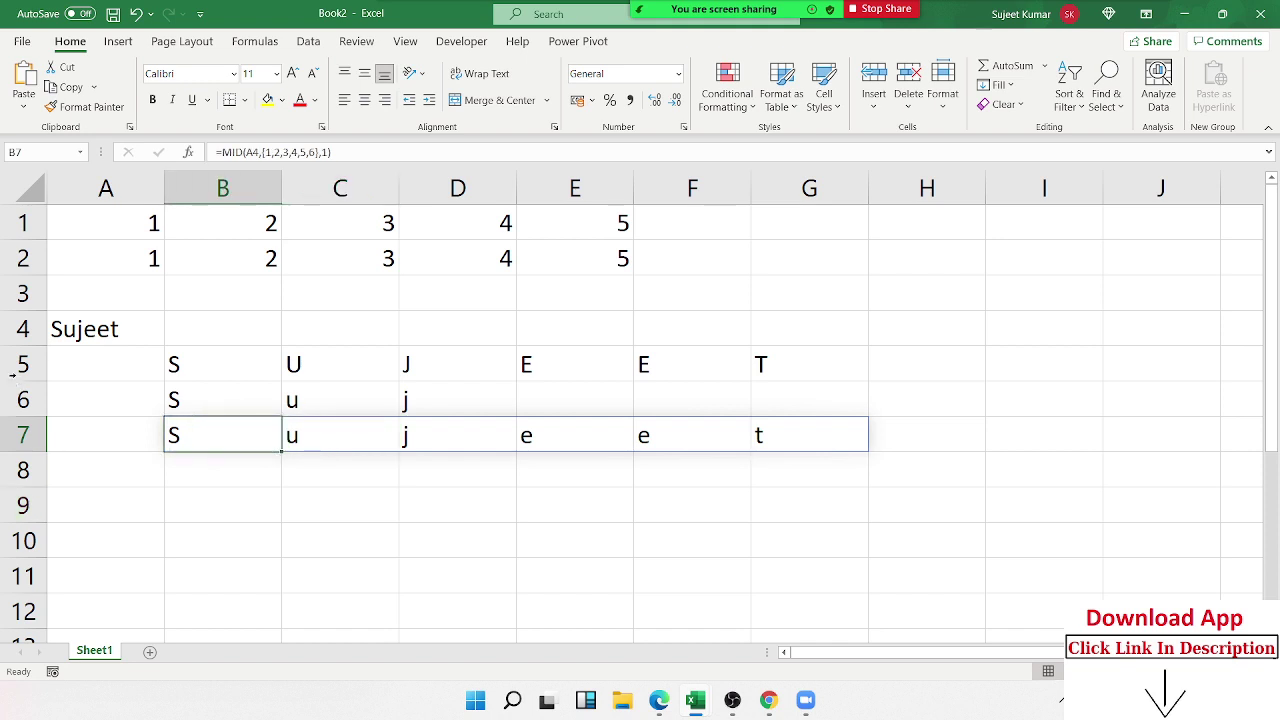
Wrap the B7 formula in UPPER so the spilled letters become capitals
click(222, 152)
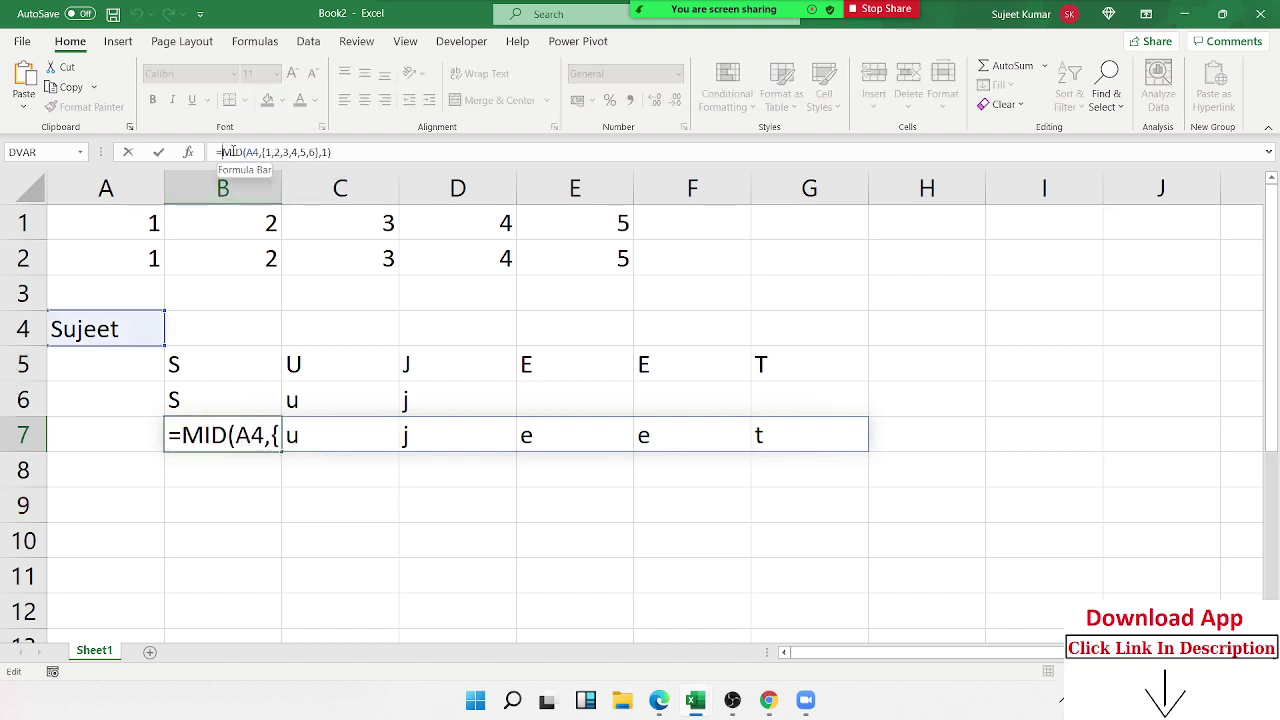
text(up)
key(Tab)
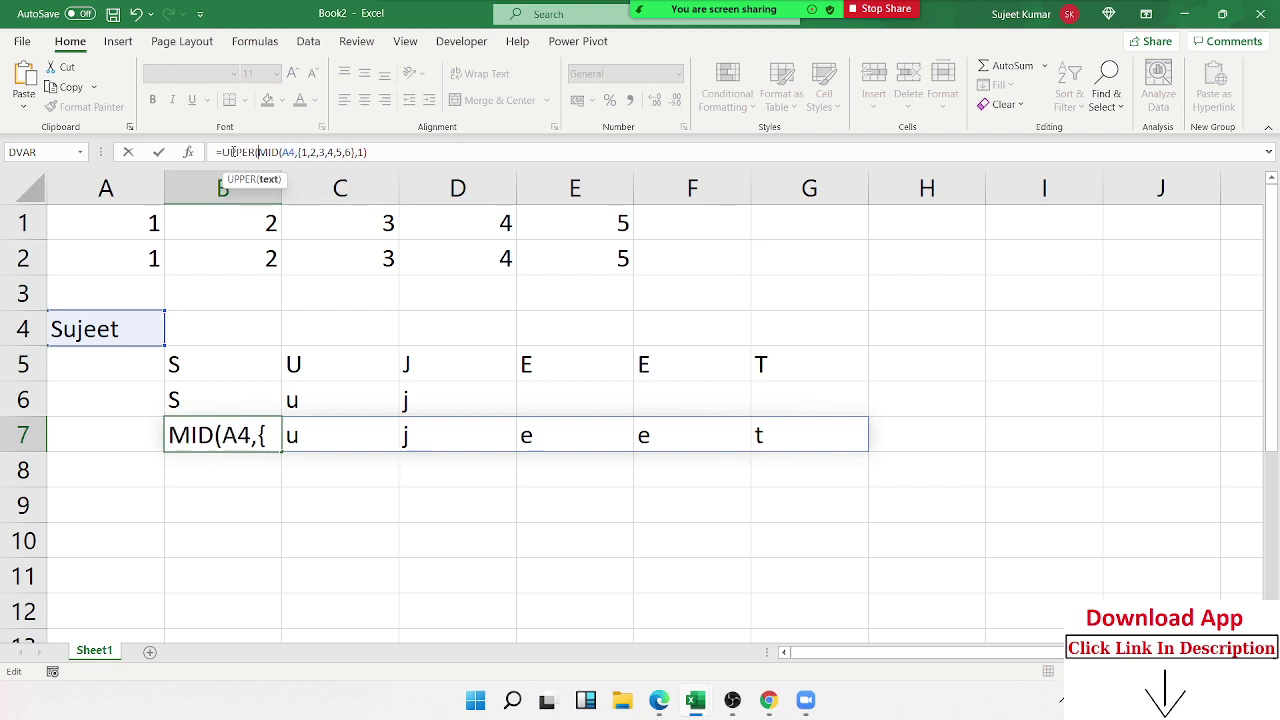
key(Return)
key(Return)
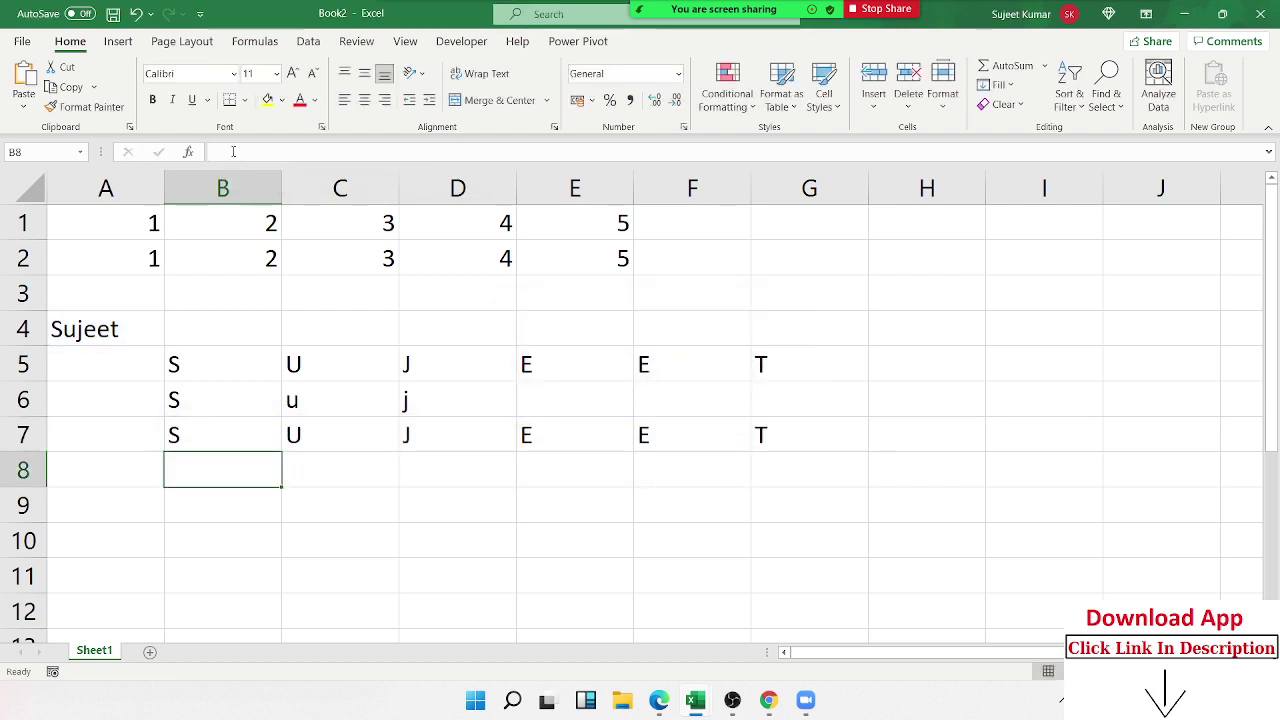
Check the six capital letters spilled across row 7
key(Up)
key(Right)
key(Right)
key(Right)
key(Right)
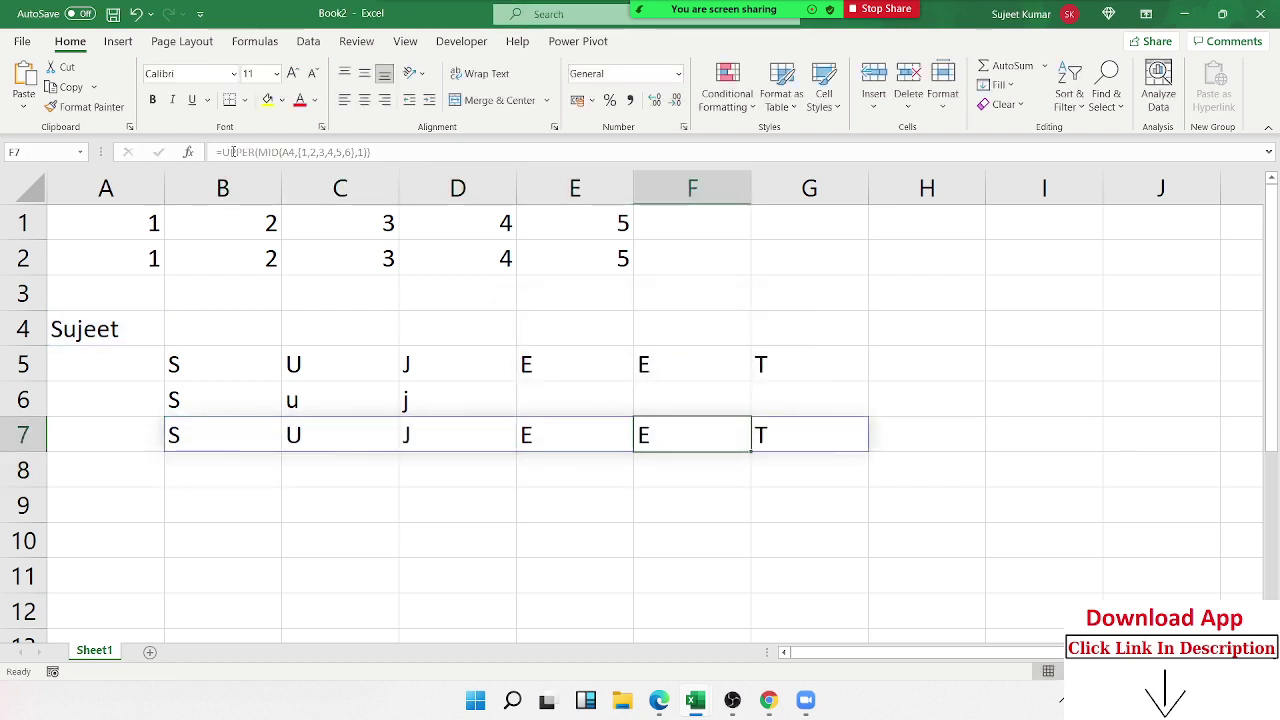
key(Right)
key(Left)
key(Left)
key(Left)
key(Left)
key(Left)
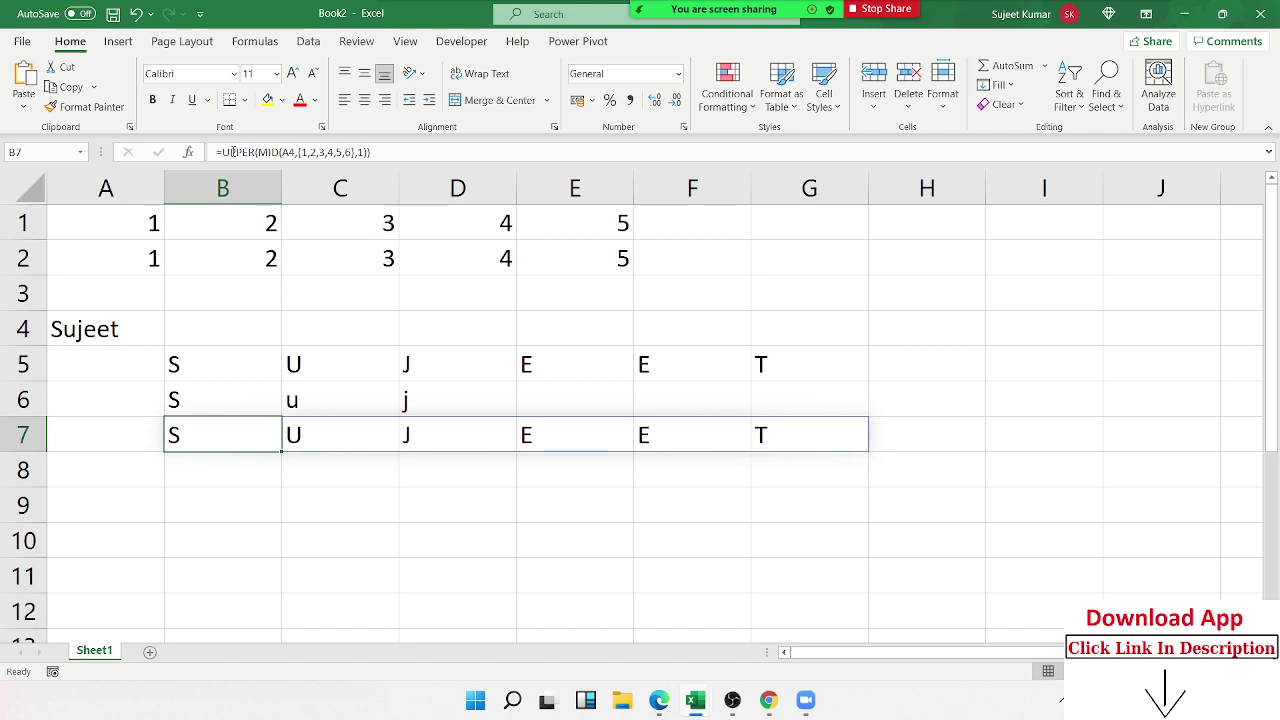
key(Right)
key(Right)
key(Right)
key(Right)
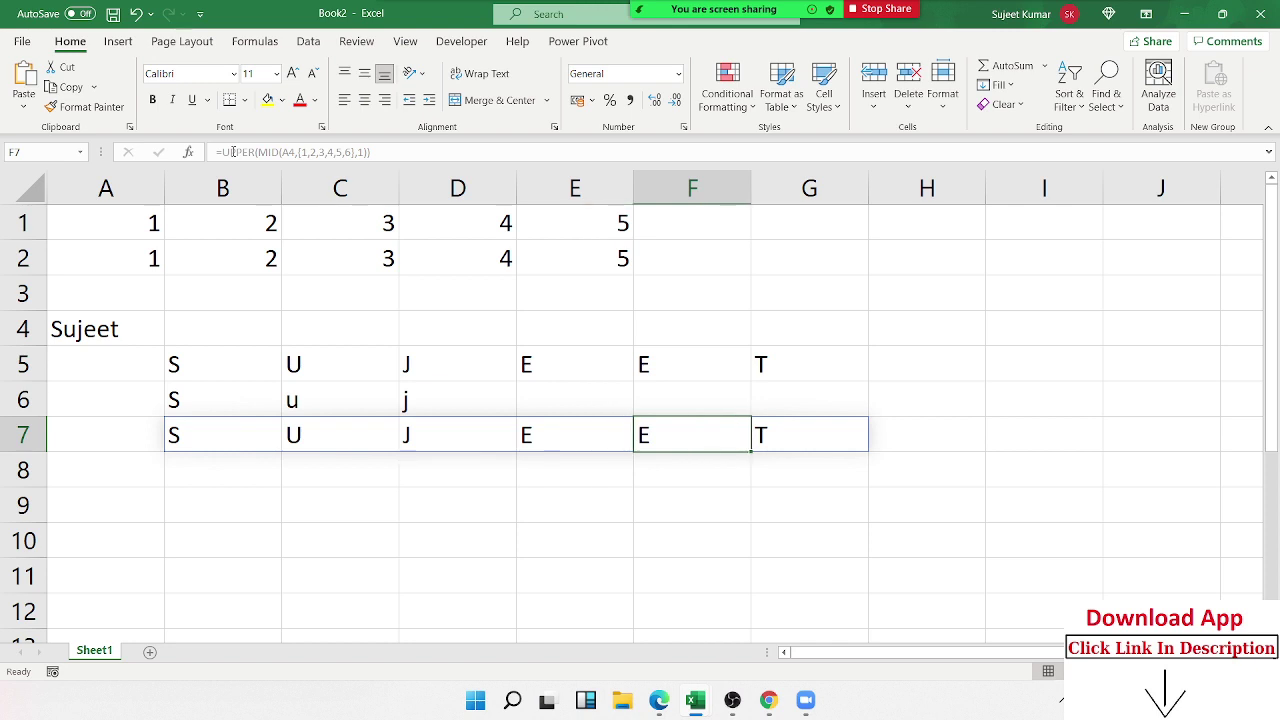
key(Right)
key(Left)
key(Left)
key(Left)
key(Left)
key(Left)
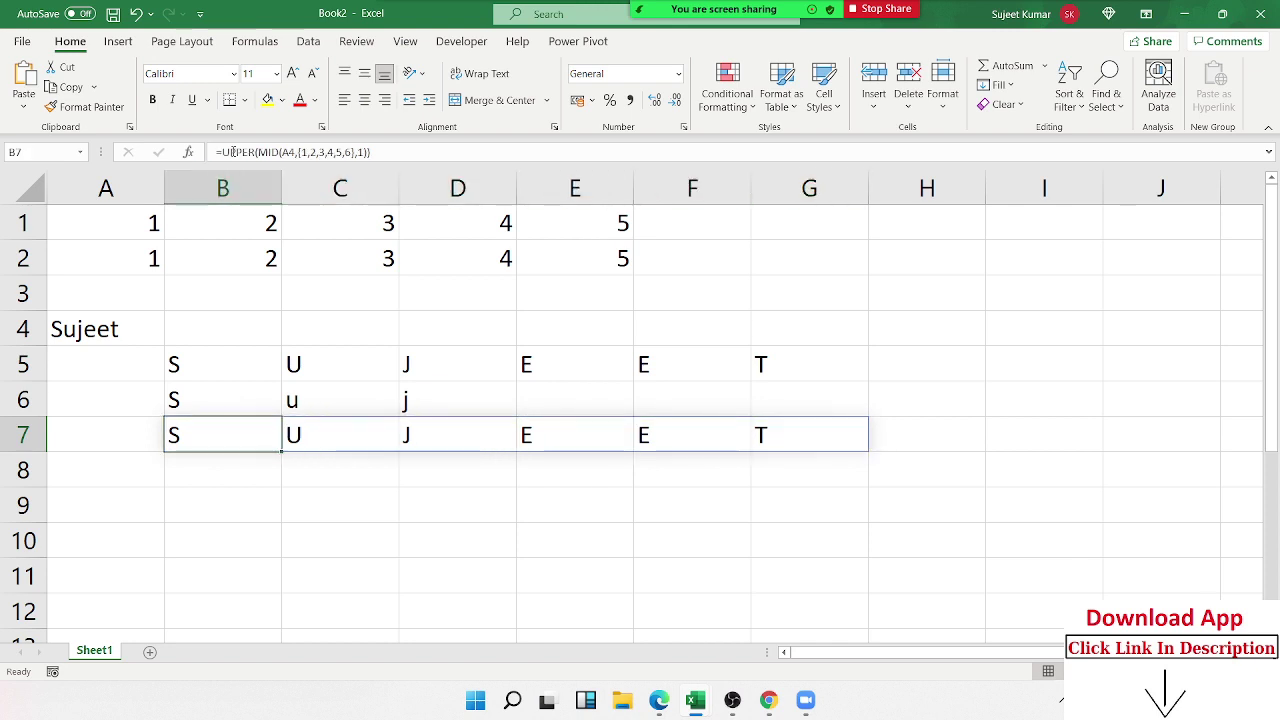
key(Right)
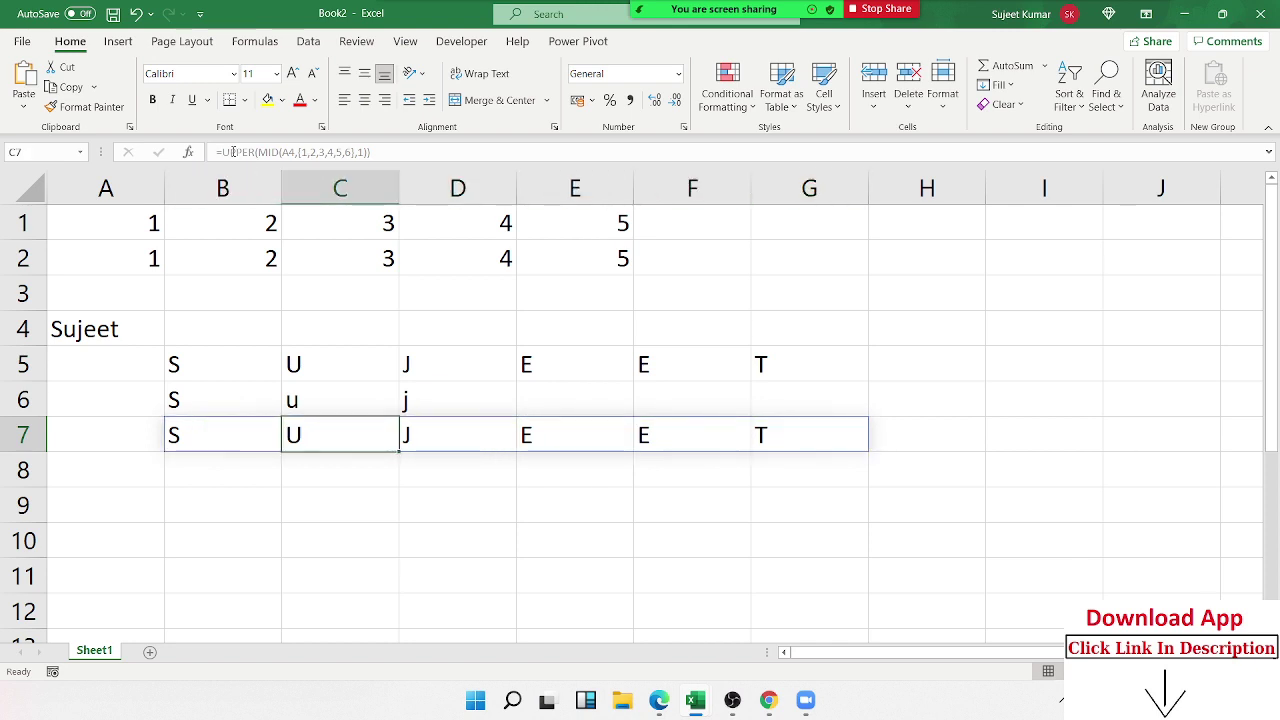
key(Down)
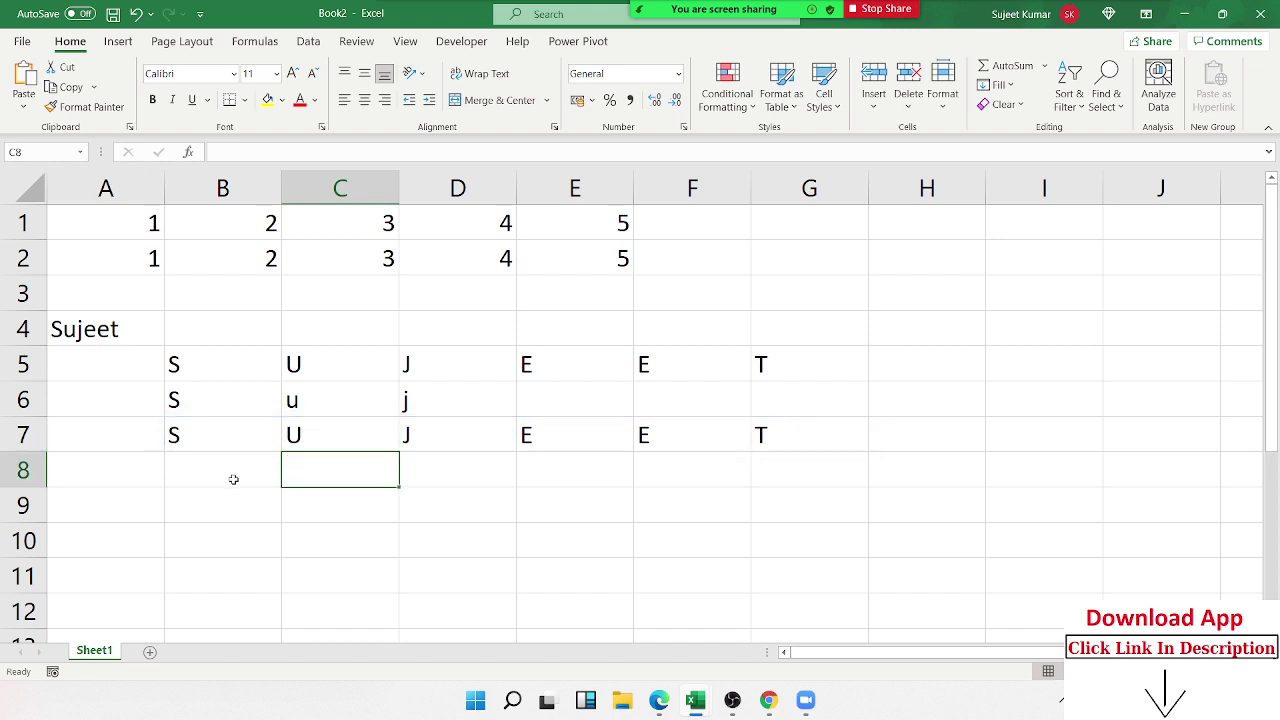
Review the UPPER formula in B7 and the capital letters along row 7
click(228, 424)
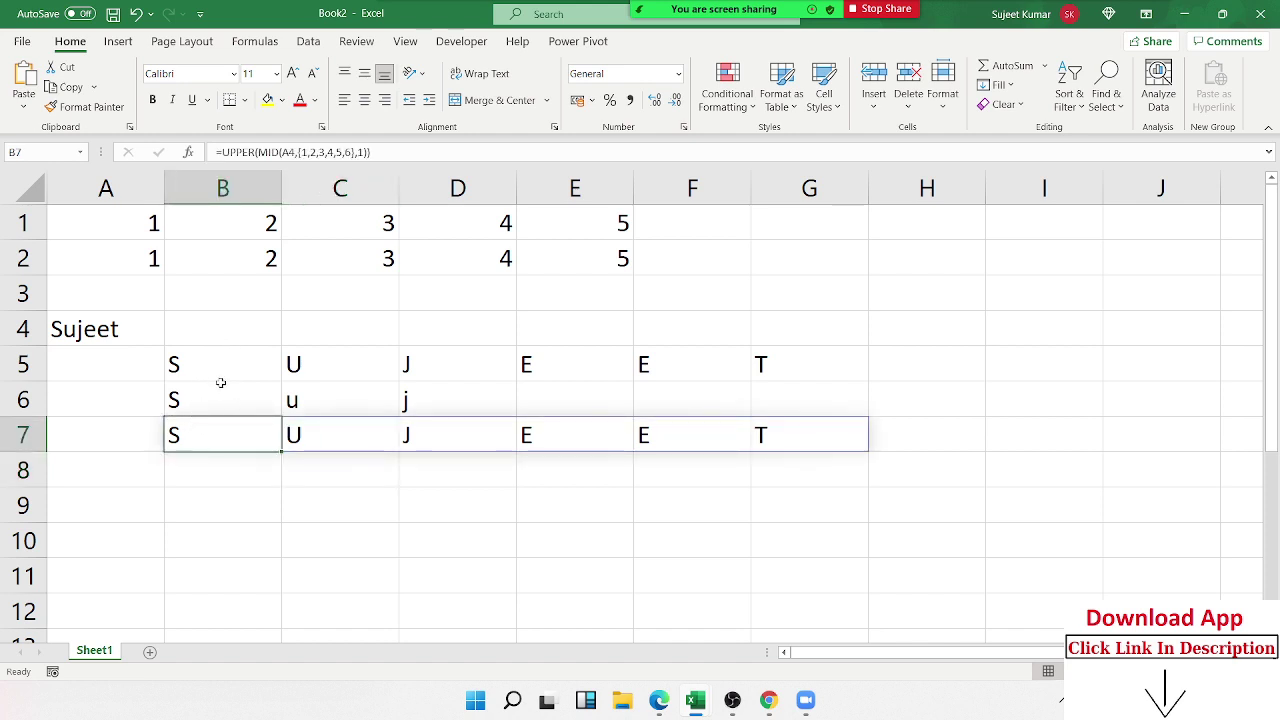
click(336, 438)
click(497, 430)
click(551, 456)
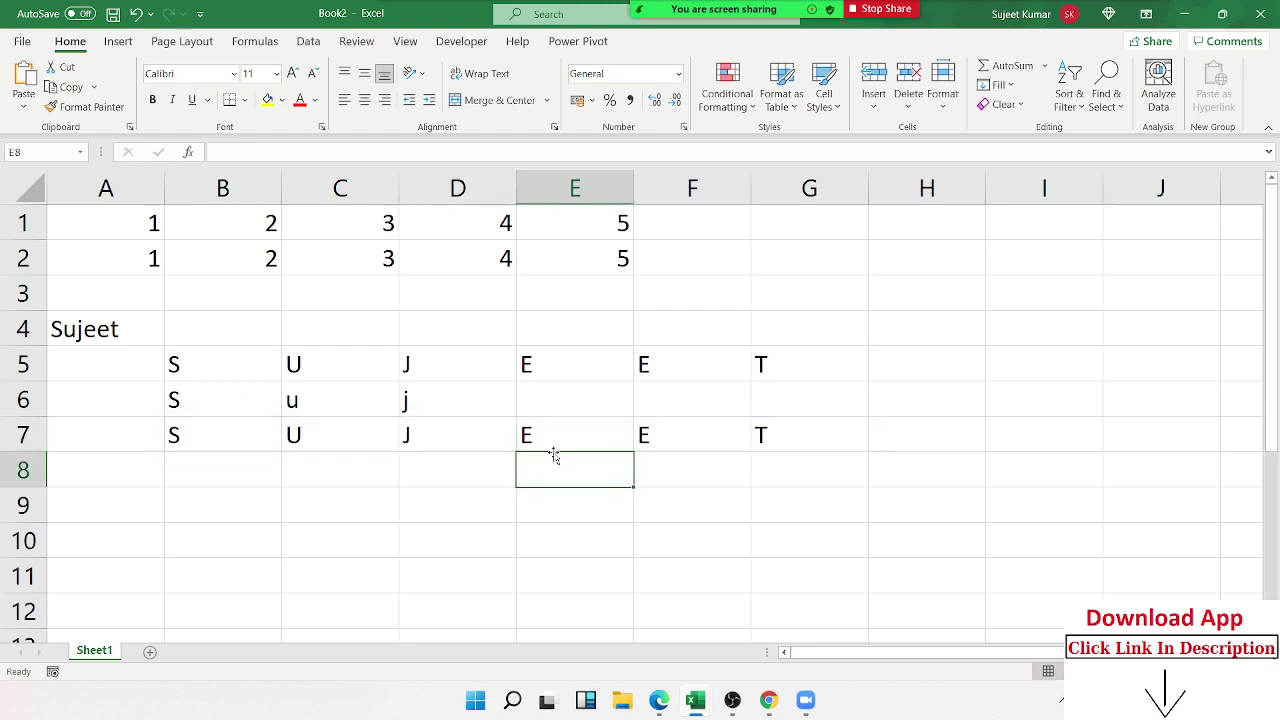
Enter 85, 69, 85 and 58 into cells B10 through E10
scroll(114, 466, down, 1)
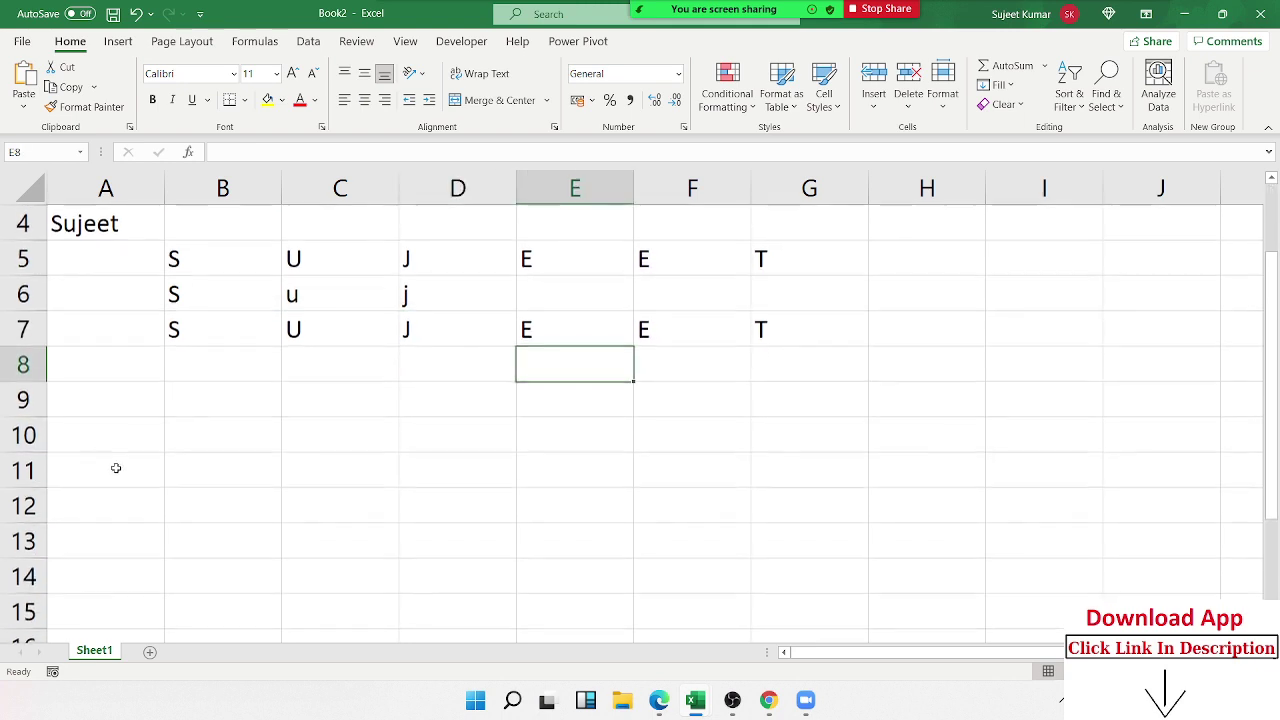
click(177, 437)
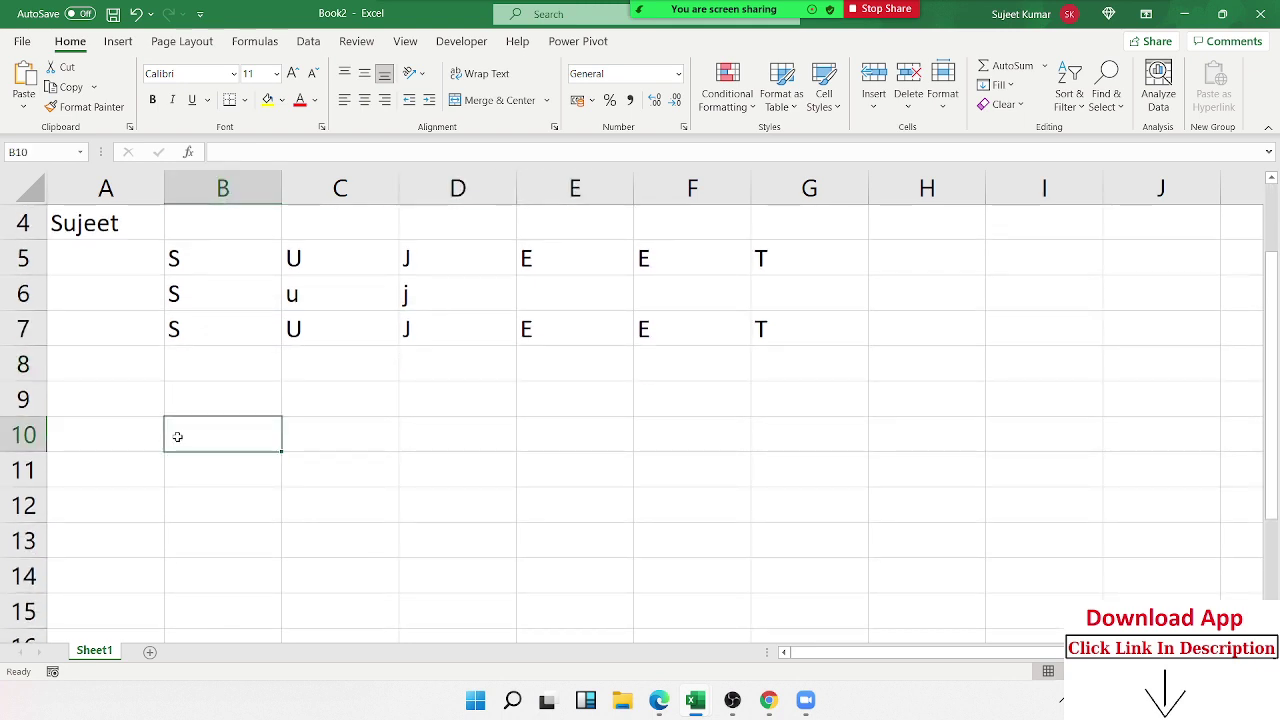
text(85)
key(Tab)
text(6)
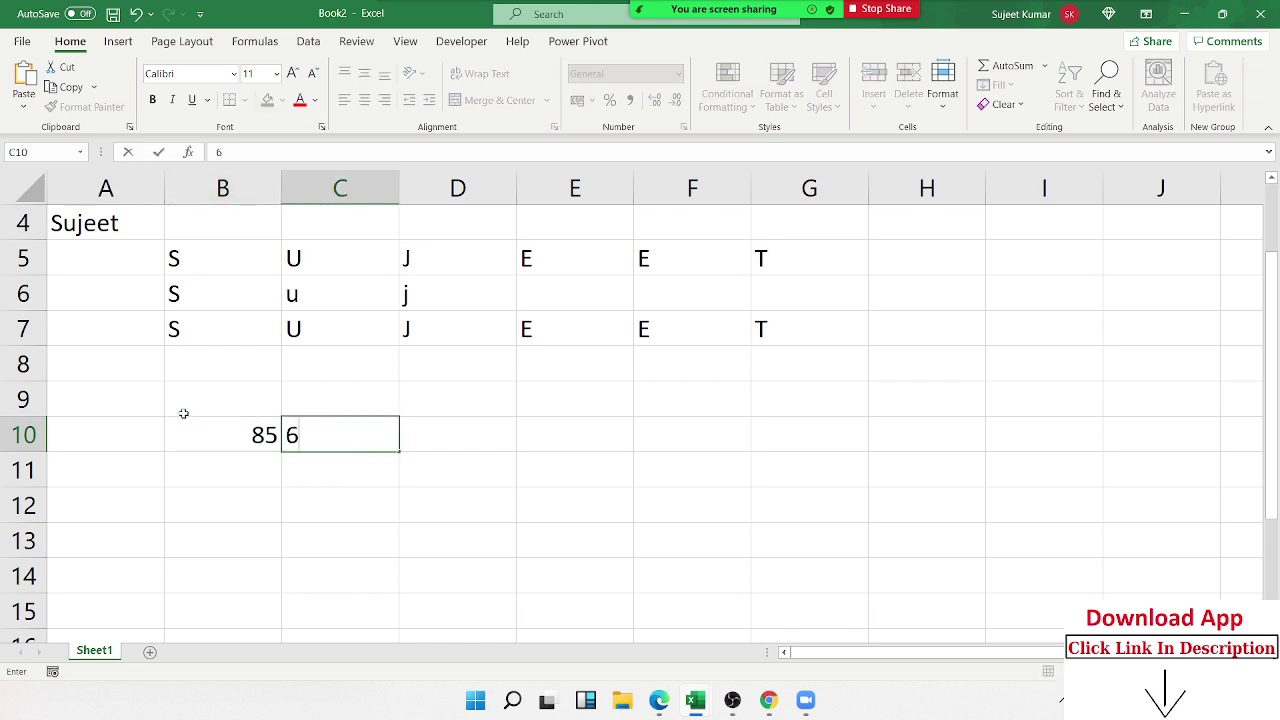
text(96)
key(BackSpace)
key(Tab)
text(8)
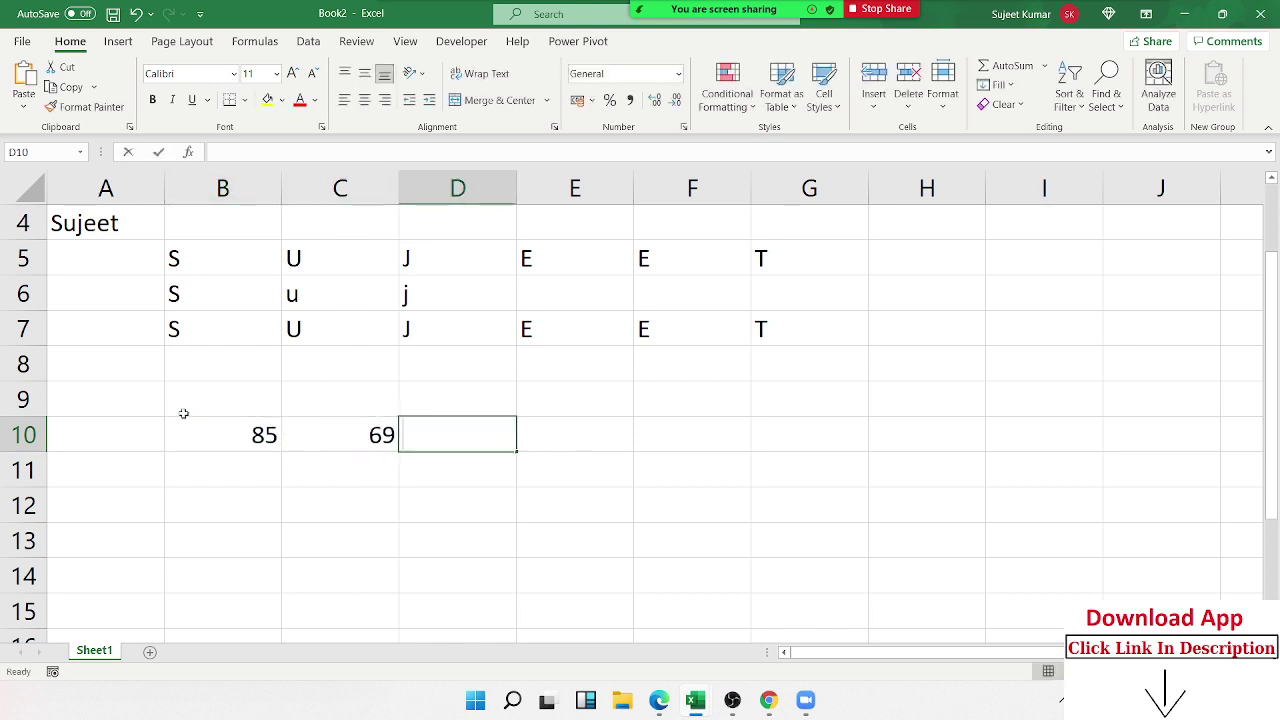
text(58)
key(BackSpace)
key(Tab)
text(58)
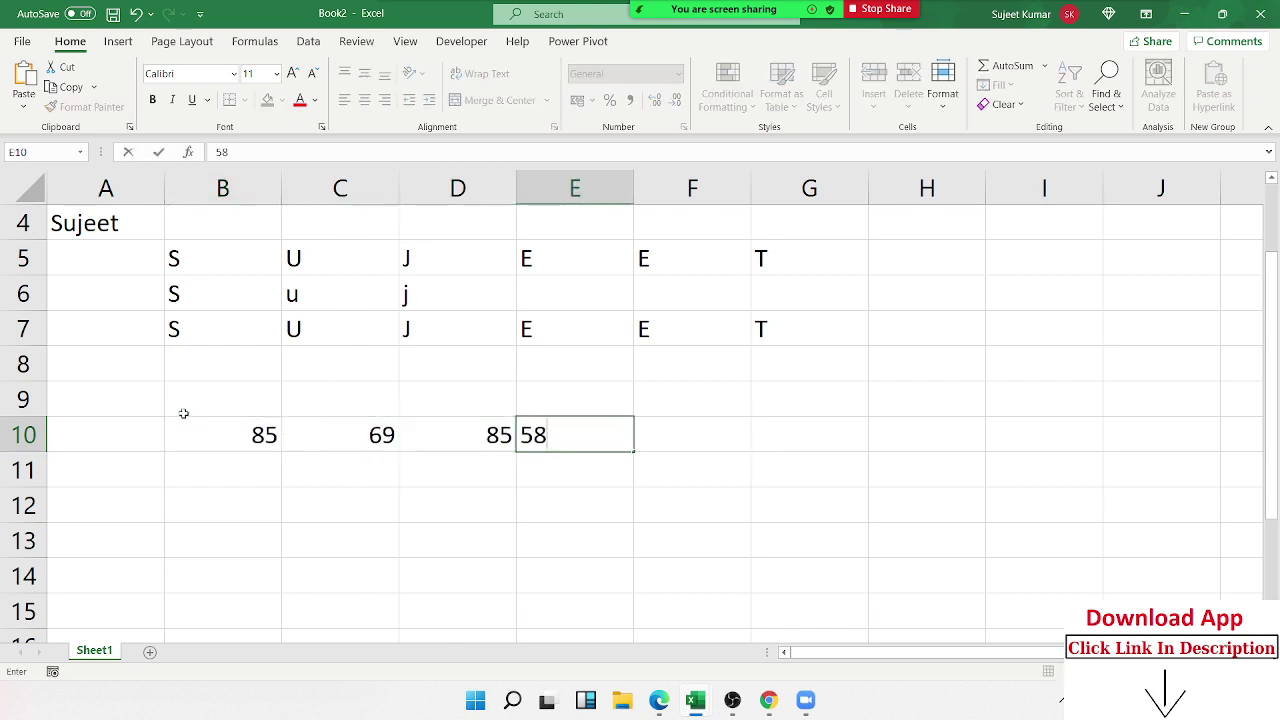
key(Tab)
Return the active cell to B11 below the new number row
key(Down)
key(Down)
key(Left)
key(Left)
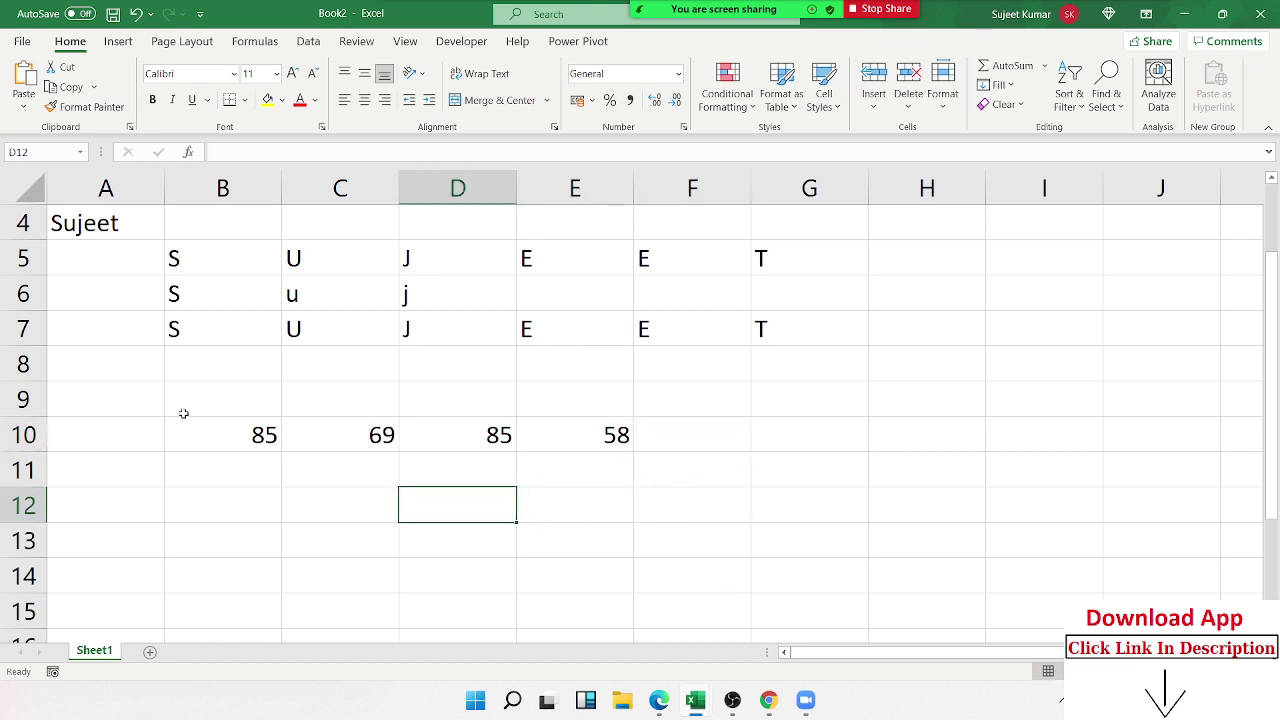
key(Right)
key(Right)
key(Left)
key(Left)
key(Up)
key(Left)
key(Left)
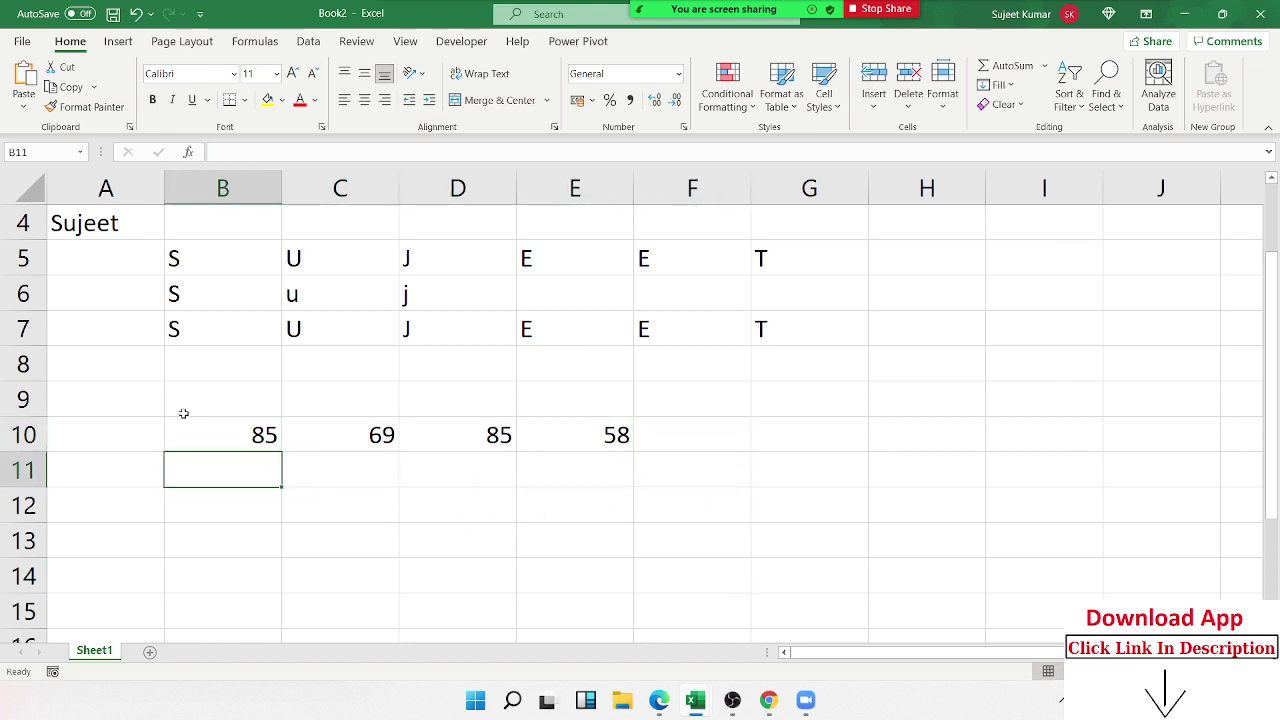
Enter =B10*5 in B11, then fill B11:E11 down from row 10 (85, 69, 85, 58)
text(=)
key(Up)
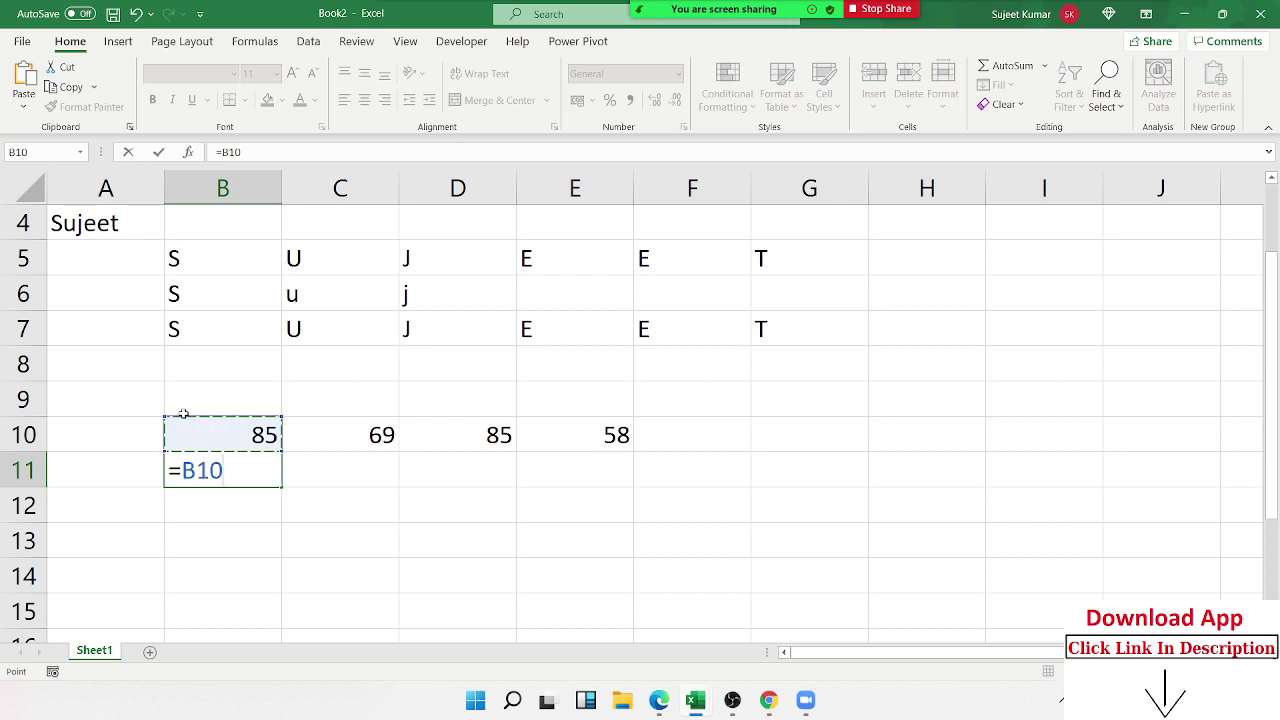
text(*)
text(5)
key(Return)
key(Up)
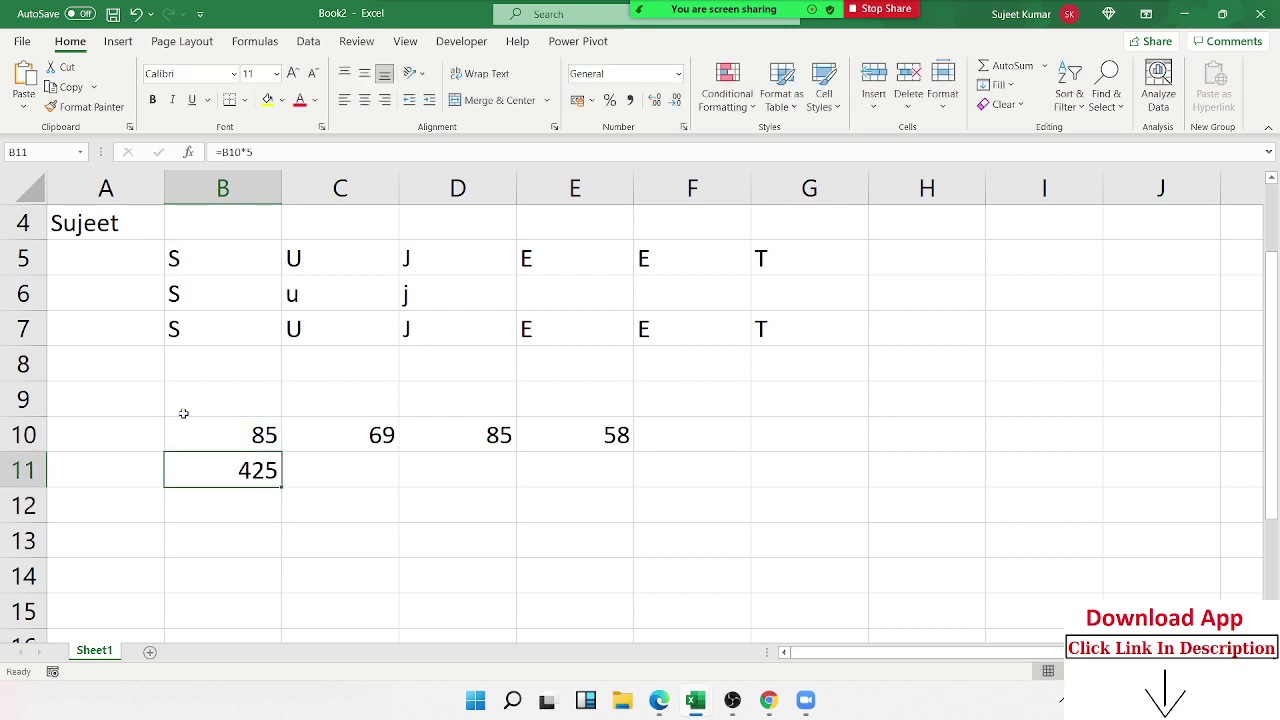
key(shift+Right)
key(shift+Right)
key(shift+Right)
key(ctrl+d)
Write the note *5 in F11 beside the row 11 numbers
key(Right)
key(Right)
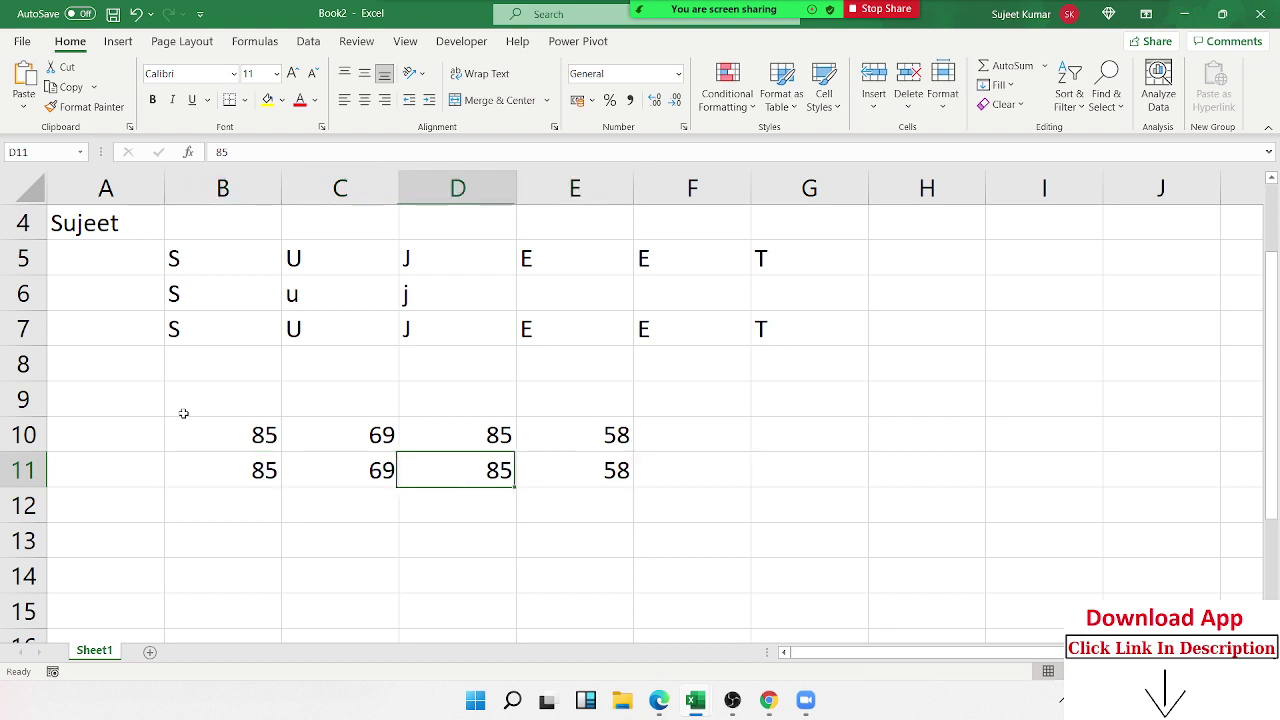
key(Right)
key(Right)
text(*5)
key(Return)
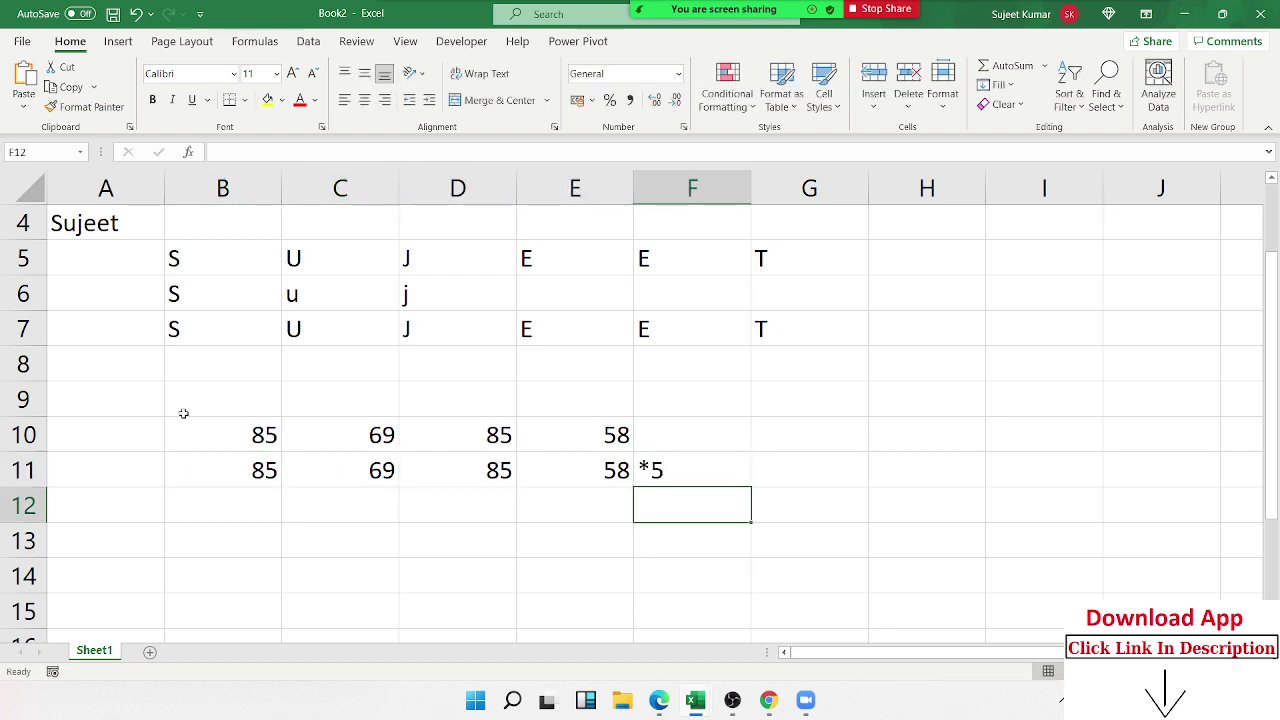
key(Left)
key(Left)
key(Left)
key(Left)
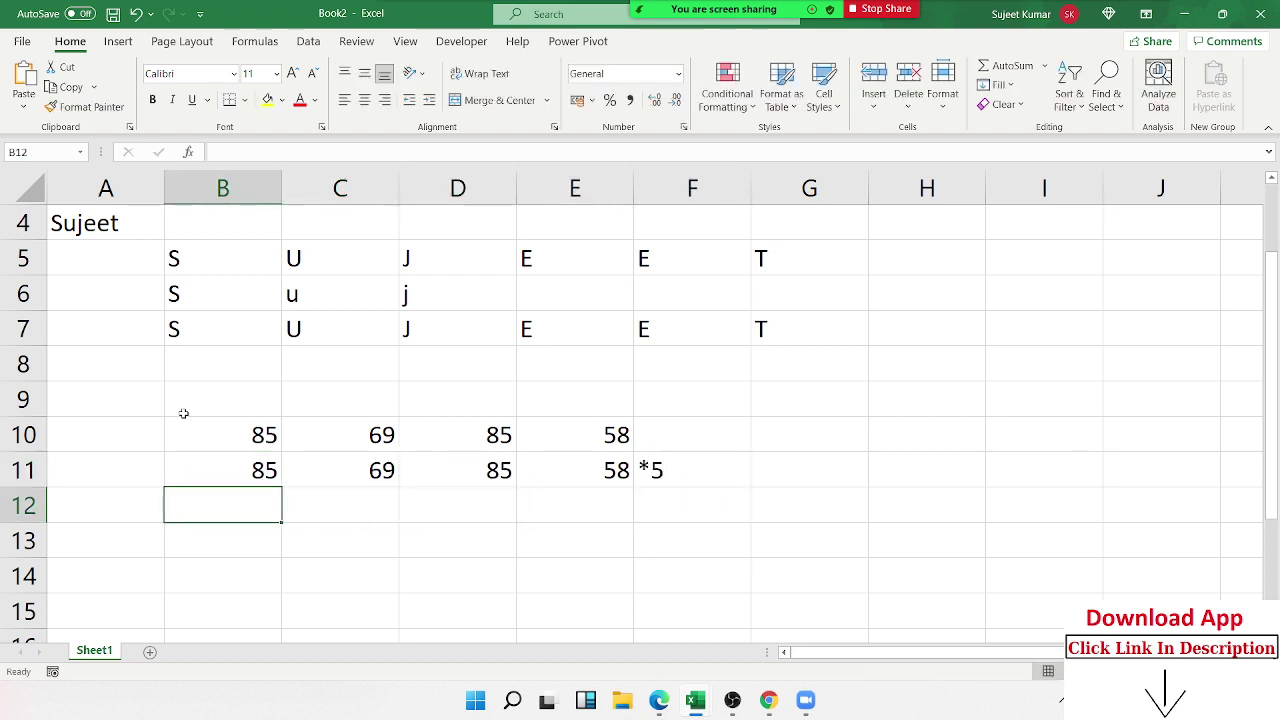
key(alt)
Enter =B11/10 in B12, showing 8.5
click(205, 492)
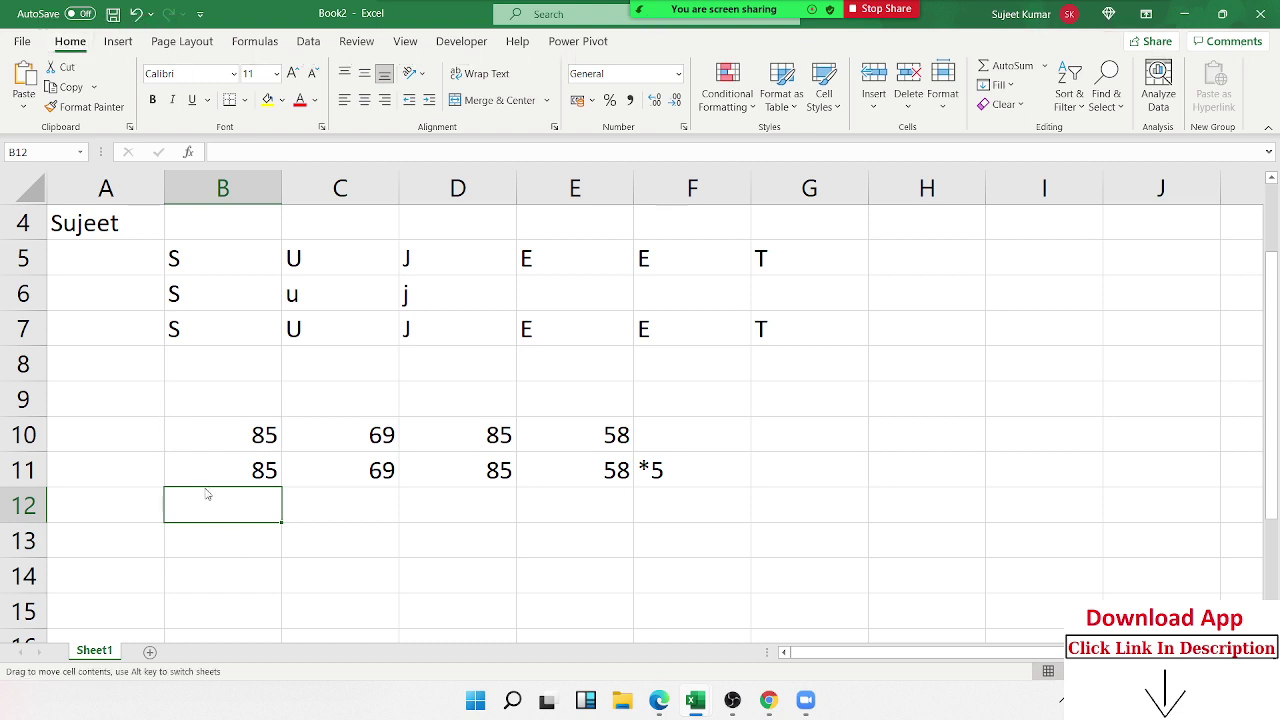
text(=)
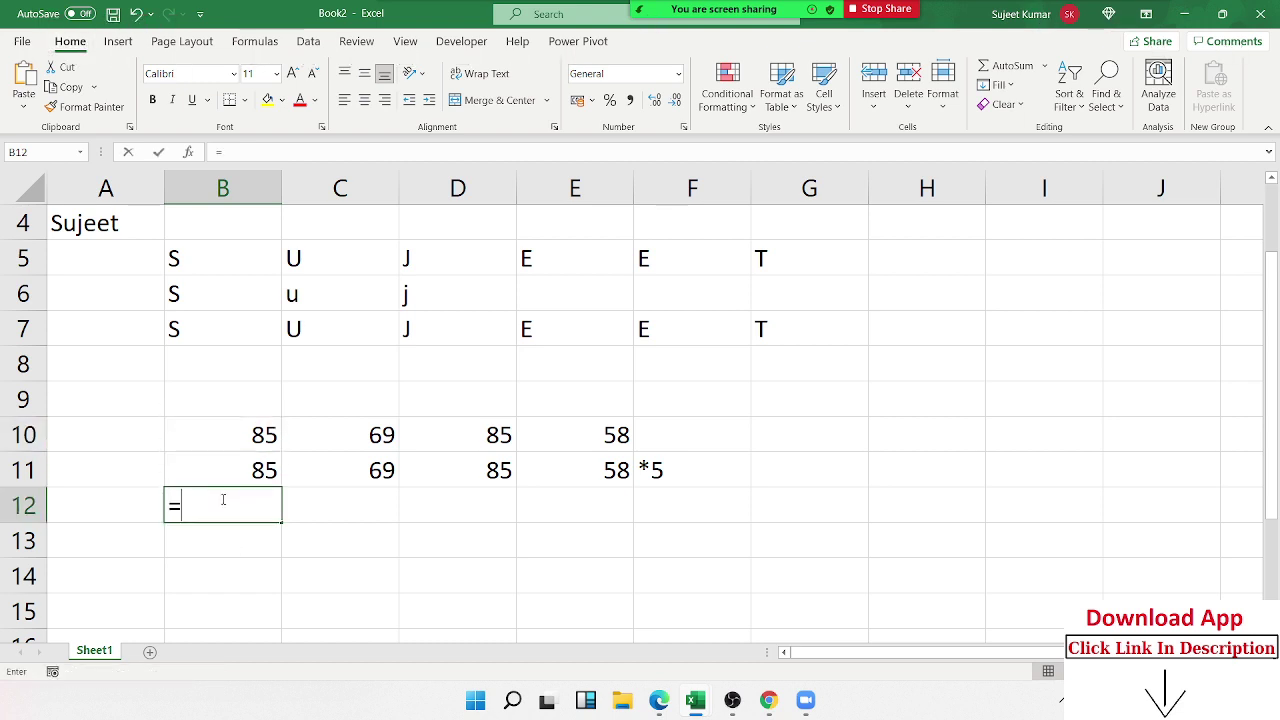
key(Up)
text(/)
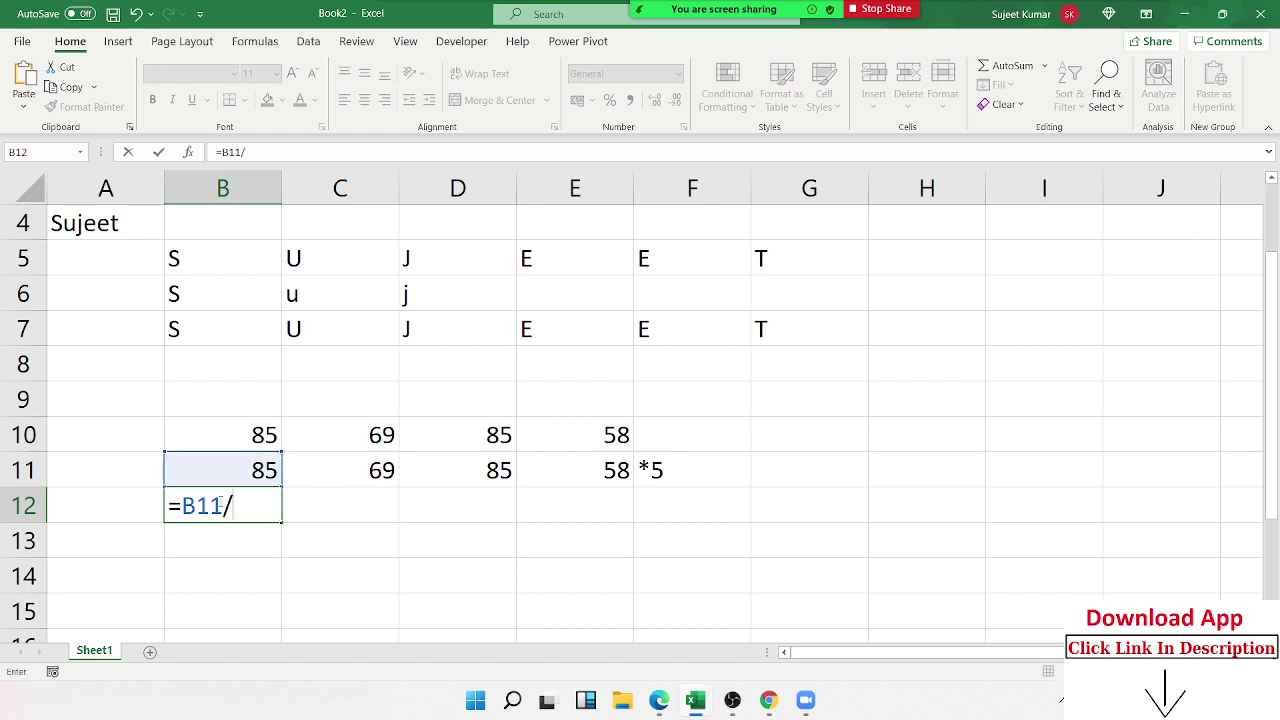
text(10)
key(Tab)
Fill row 12 down from row 11 and add the label D/10 in F12
key(Left)
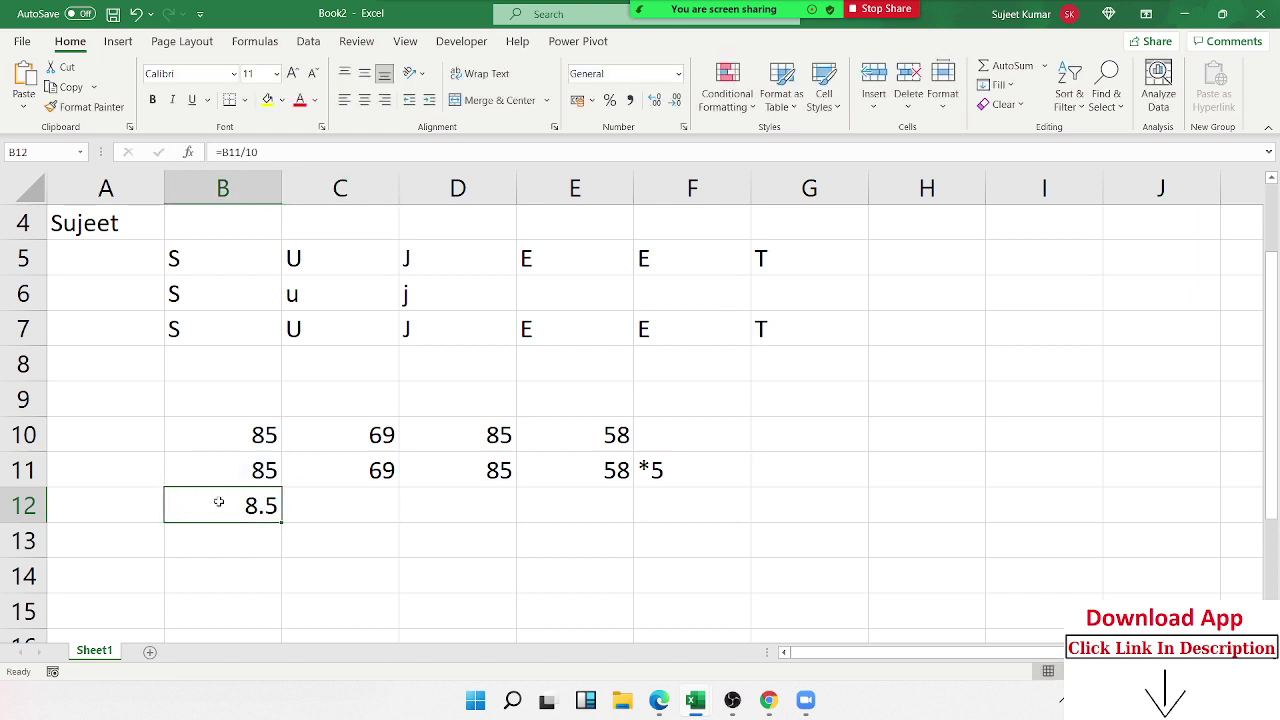
key(shift+Right)
key(shift+Right)
key(shift+Right)
key(ctrl+d)
key(Right)
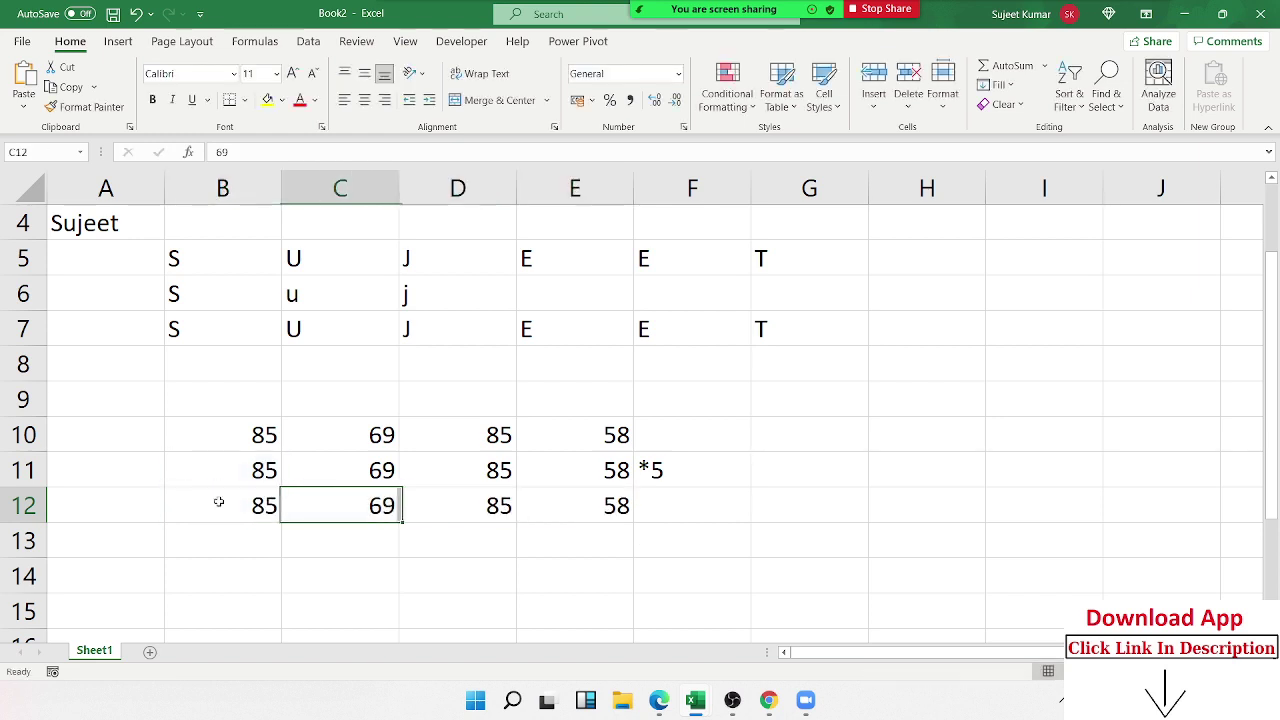
key(Right)
key(Right)
key(Right)
text(D)
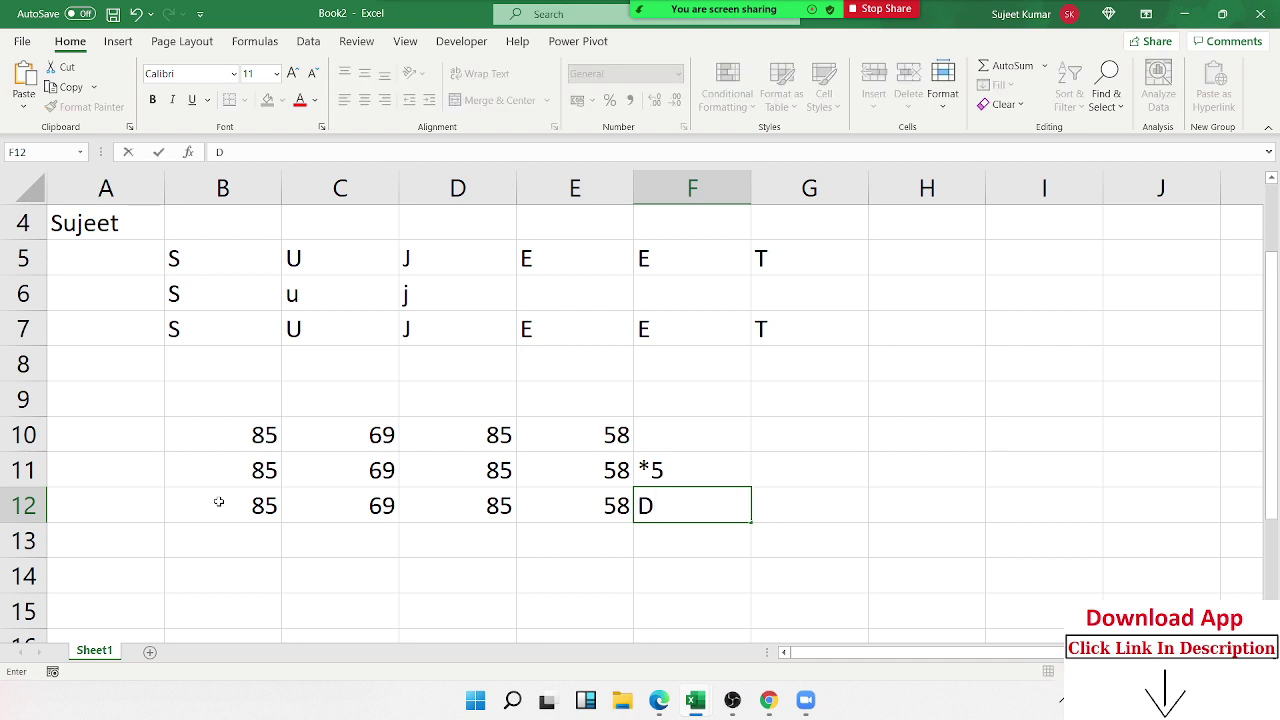
text(/)
text(10)
key(Return)
Check B12, then delete the D/10 label and undo the row 12 fill
key(Left)
key(Left)
key(Left)
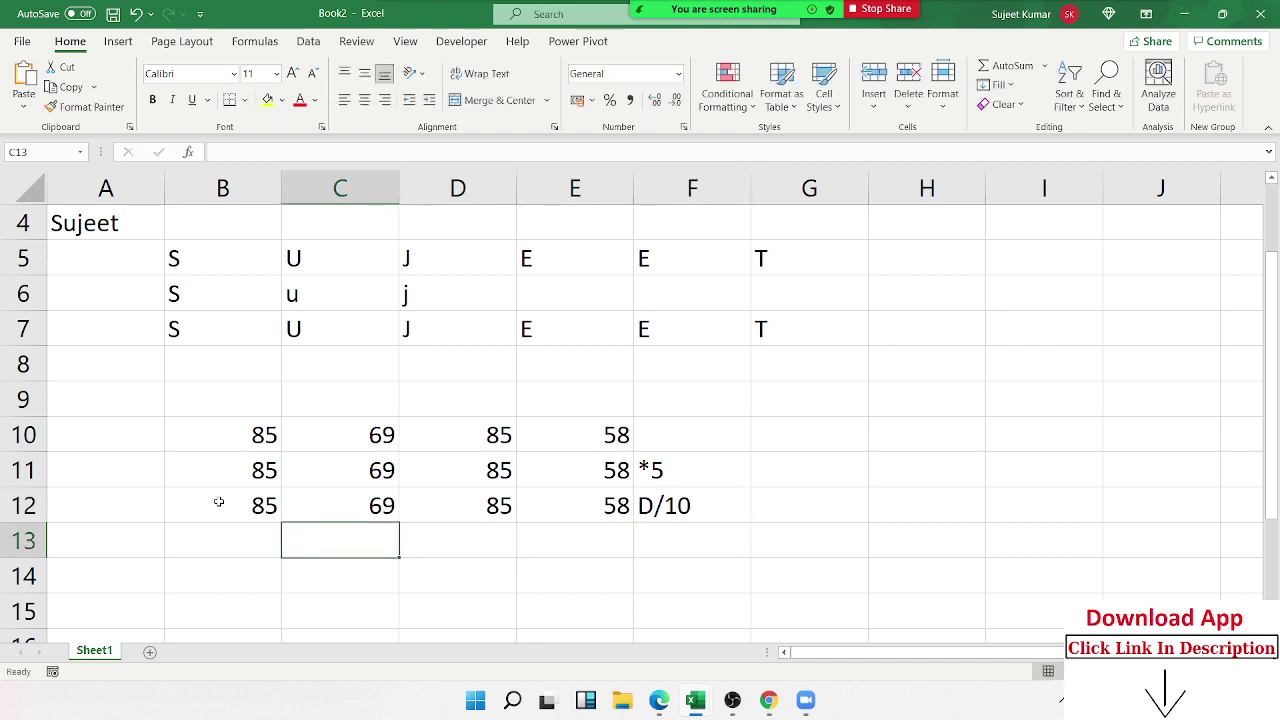
key(Up)
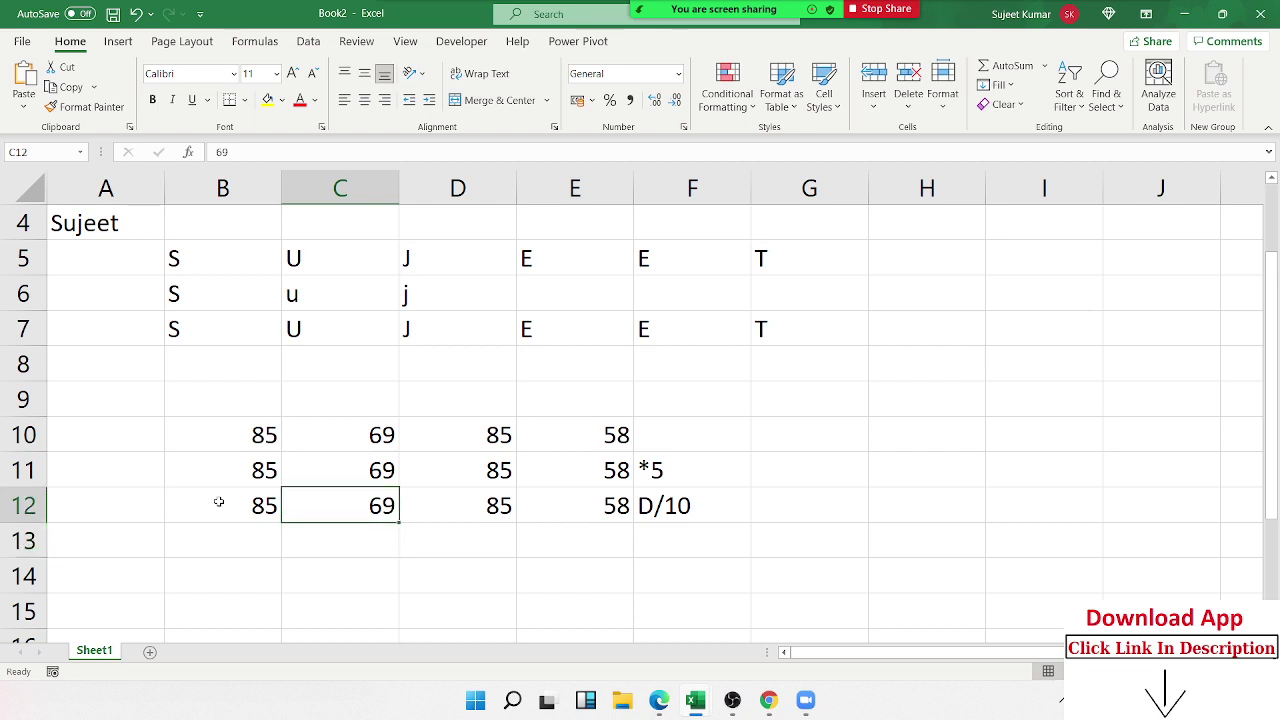
key(Left)
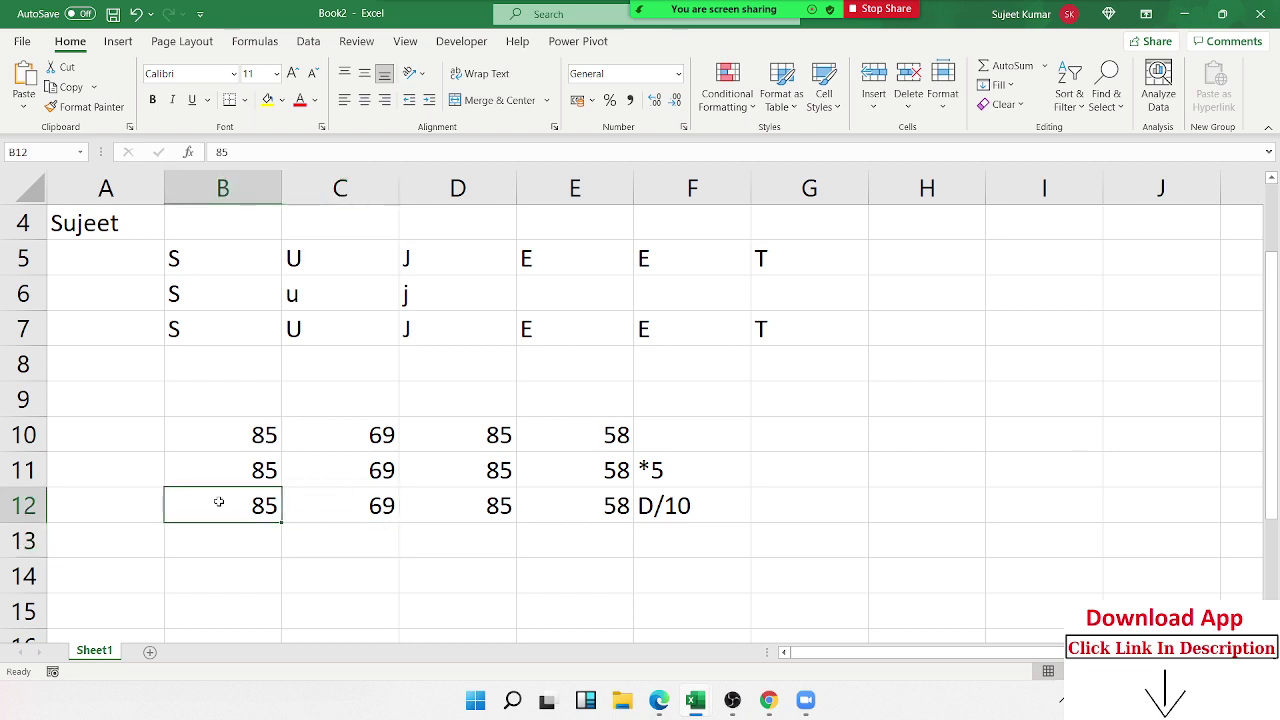
text(=)
key(Escape)
key(Up)
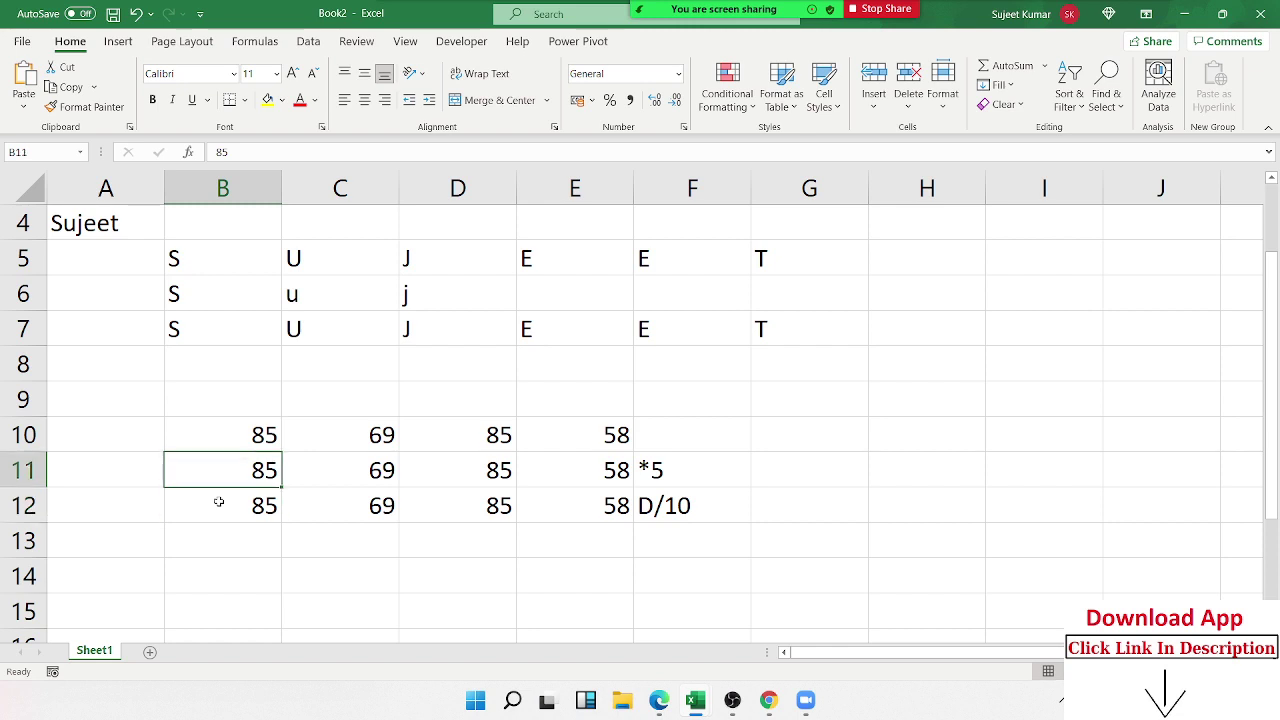
key(Down)
key(Right)
key(Right)
key(Right)
key(Delete)
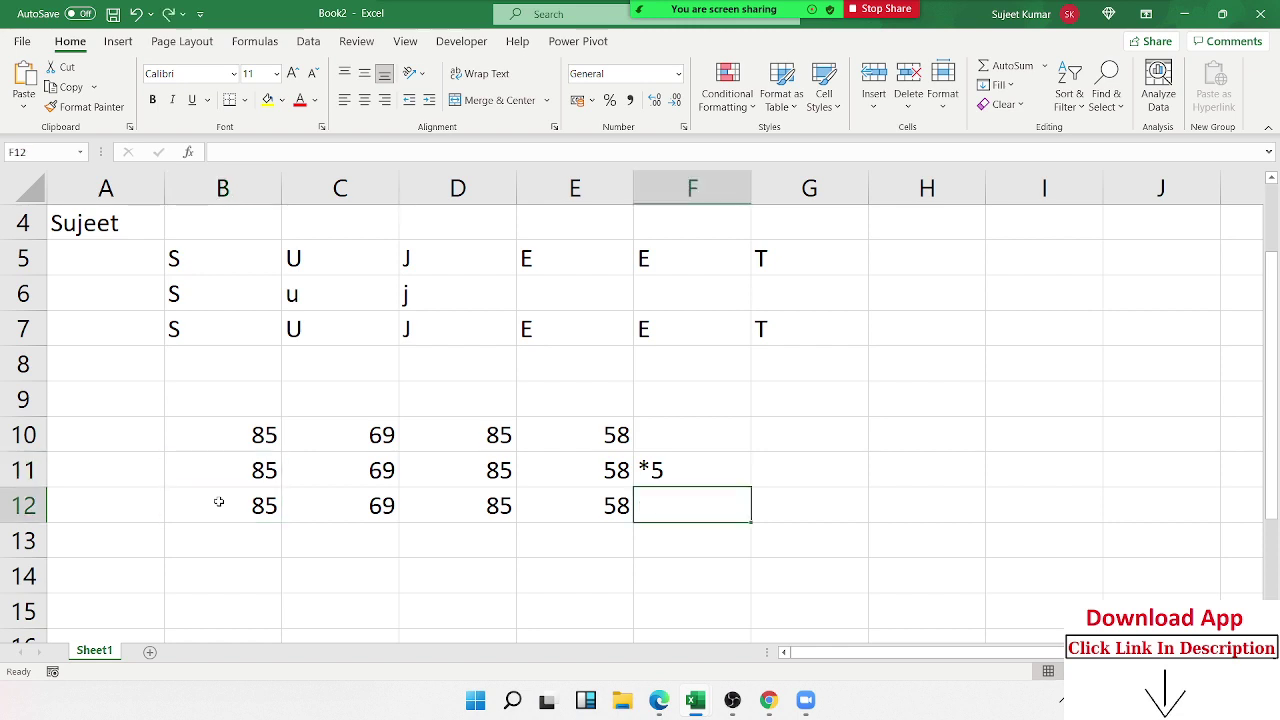
key(ctrl+z)
key(Up)
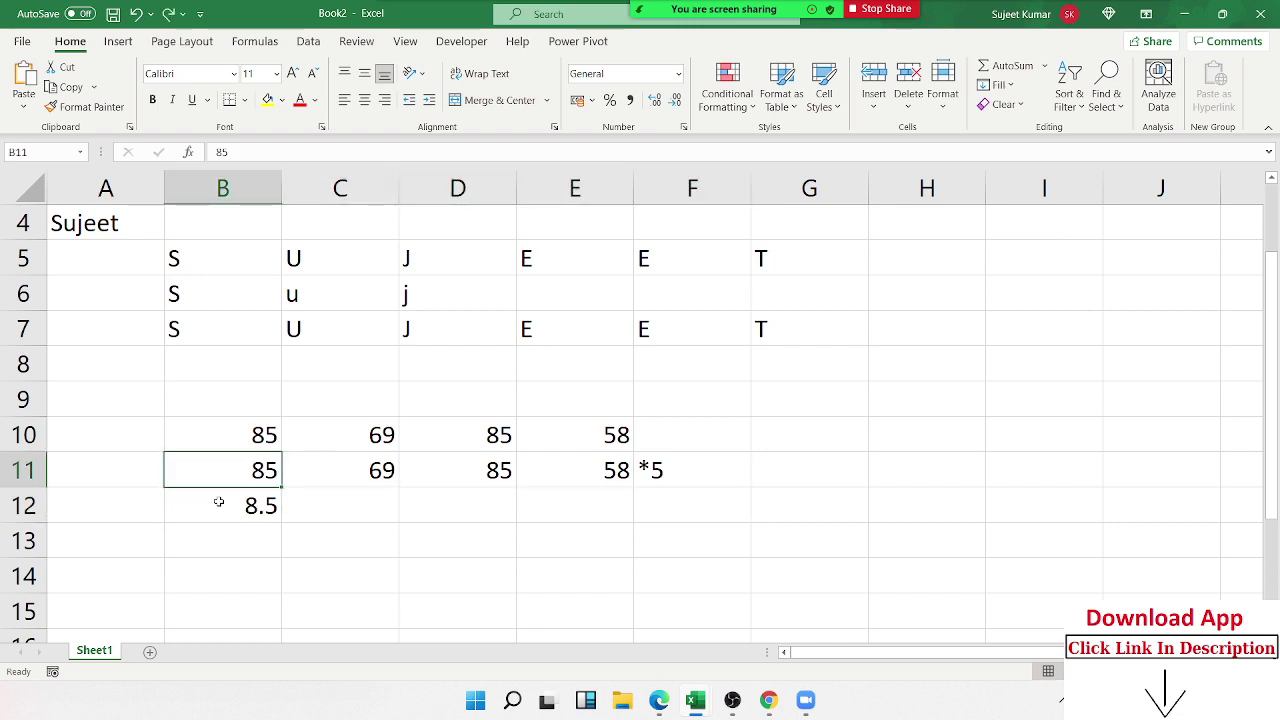
Restore =B10*5 in B11 and fill it right to E11 (425, 345, 425, 290)
key(ctrl+z)
key(ctrl+z)
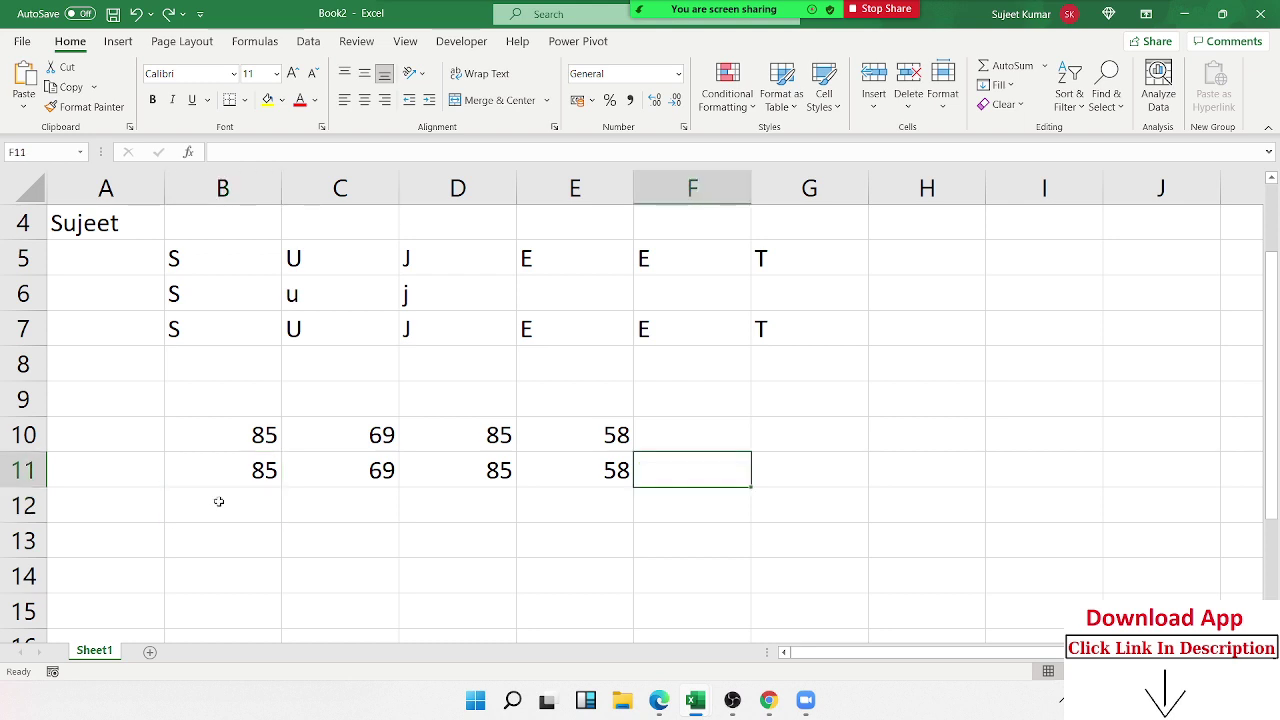
key(ctrl+z)
key(ctrl+r)
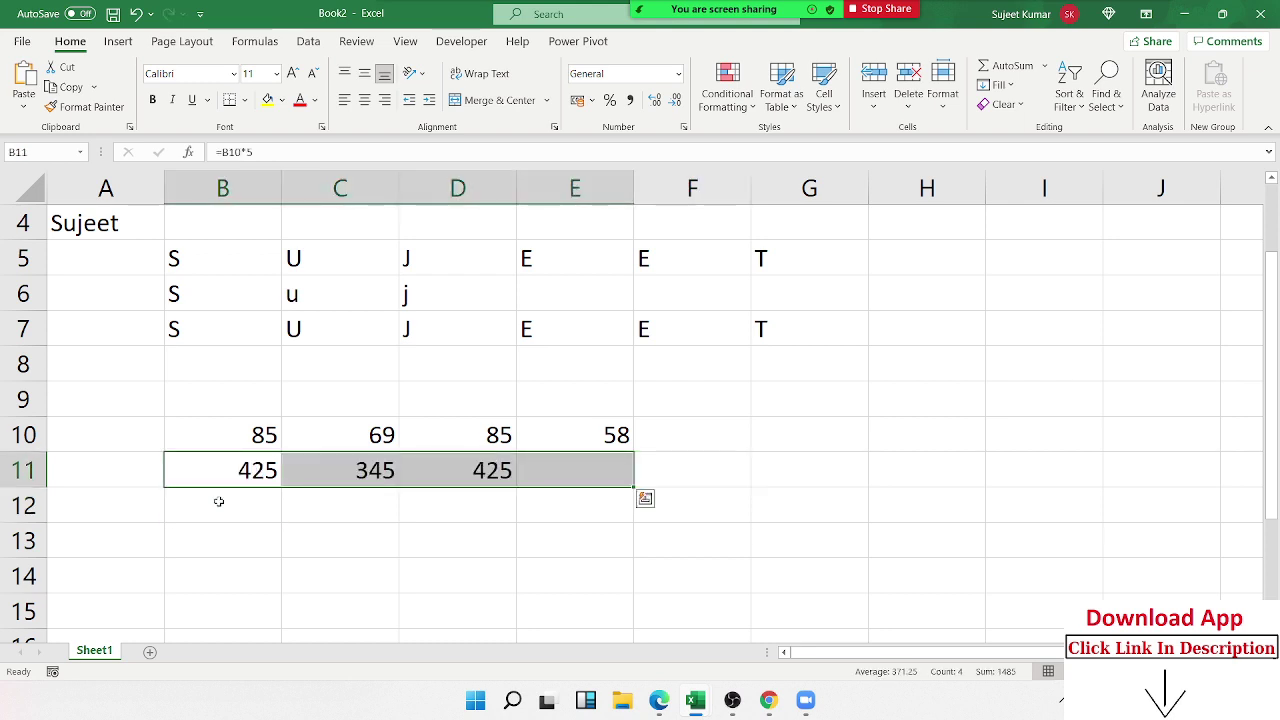
Enter =B11/10 in B12
double_click(219, 501)
text(-)
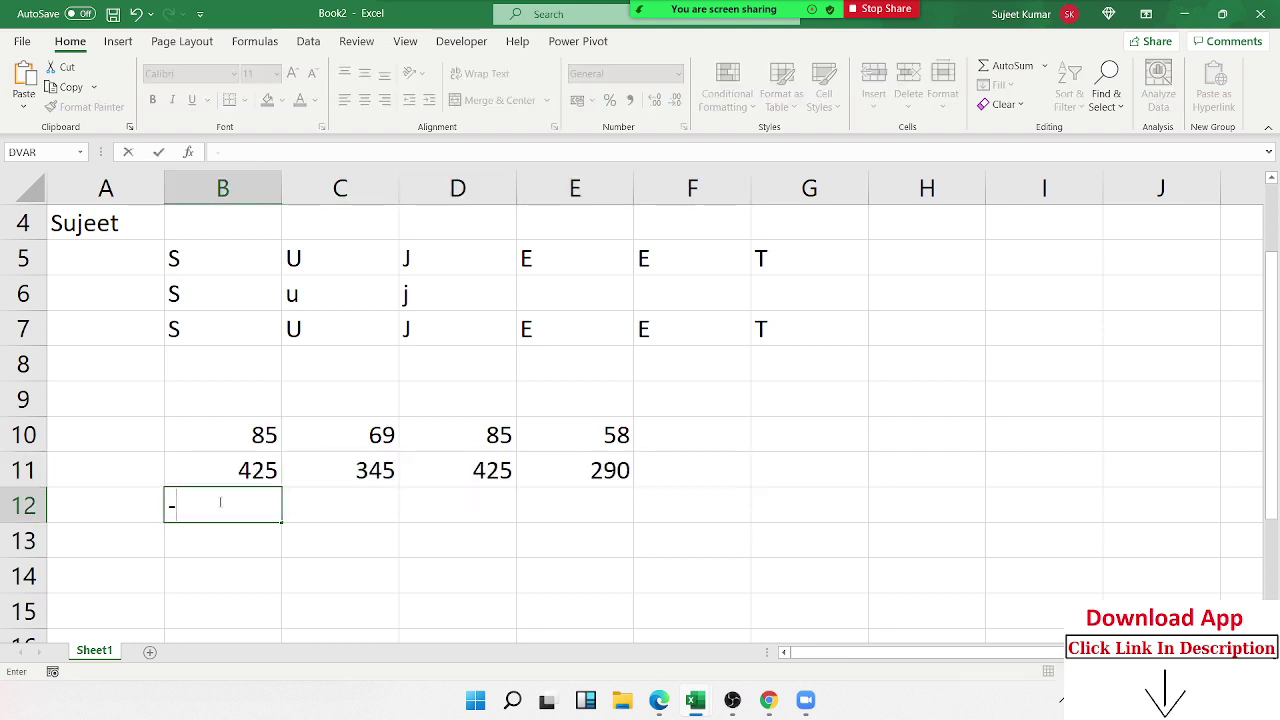
key(BackSpace)
text(=)
key(Up)
text(/)
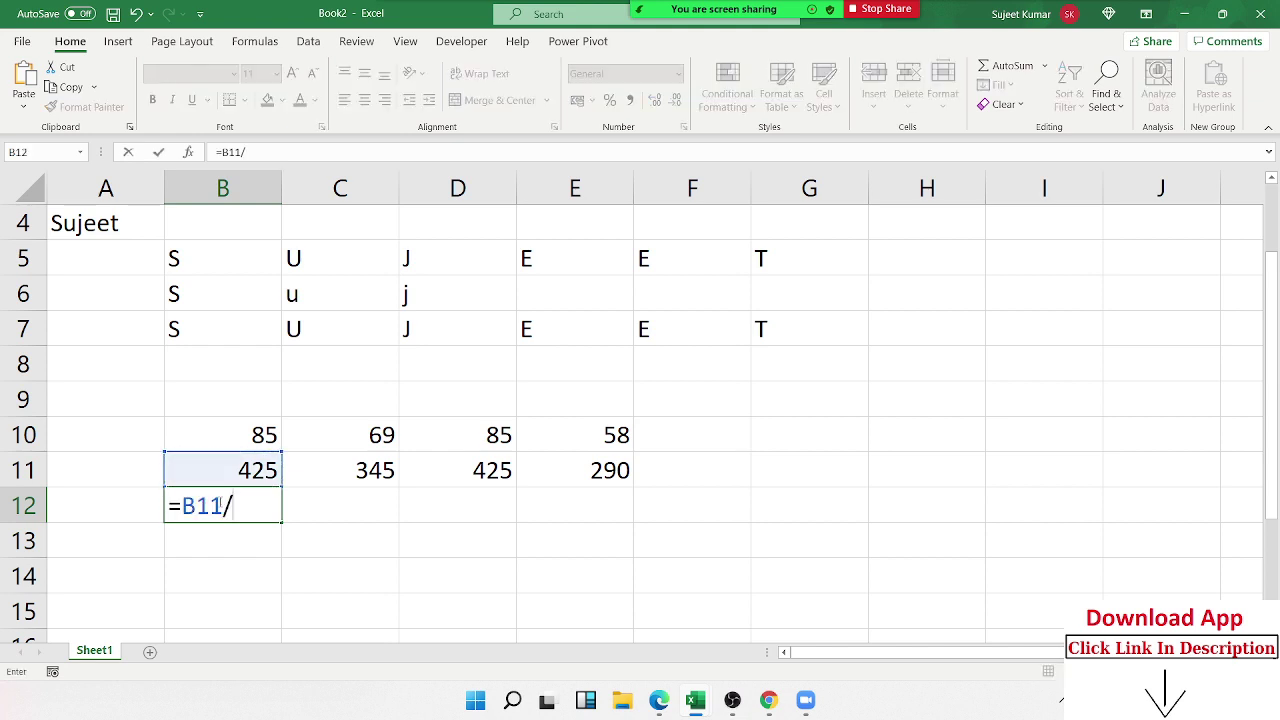
text(10)
key(ctrl+Return)
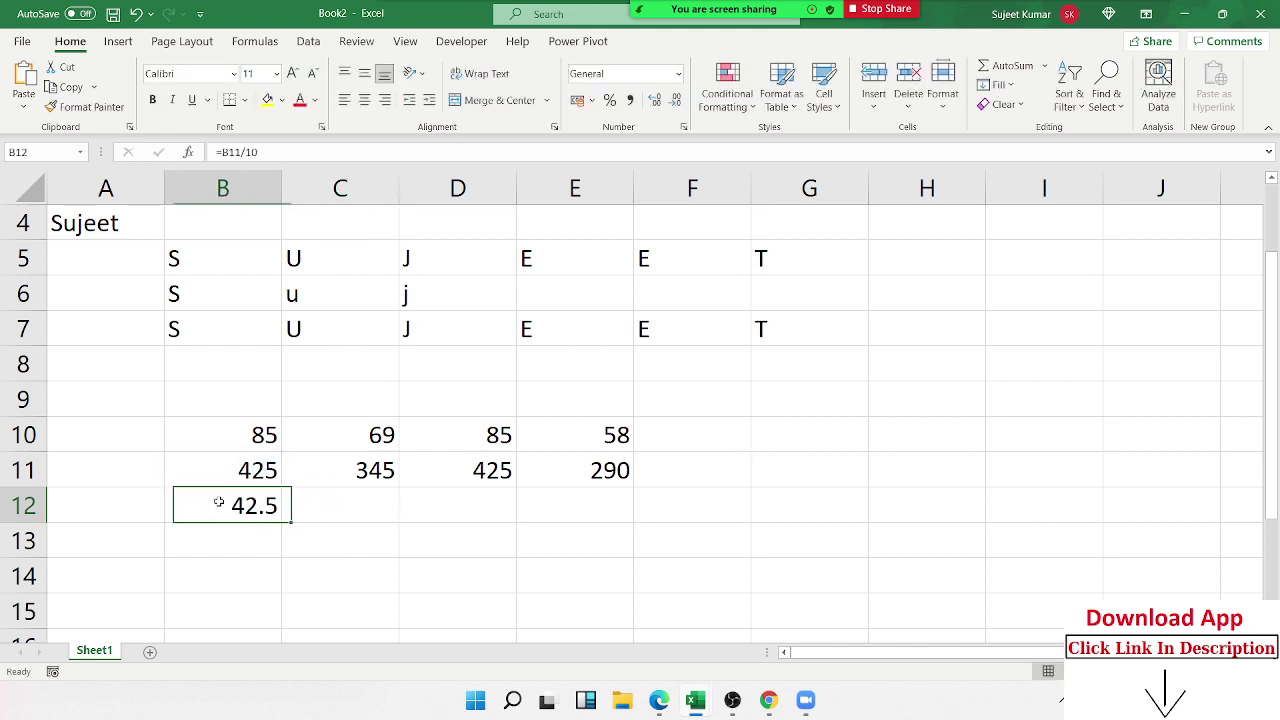
Fill B12's divide-by-10 formula across to E12, giving 42.5, 34.5, 42.5, 29
key(shift+Right)
key(shift+Right)
key(shift+Right)
key(ctrl+z)
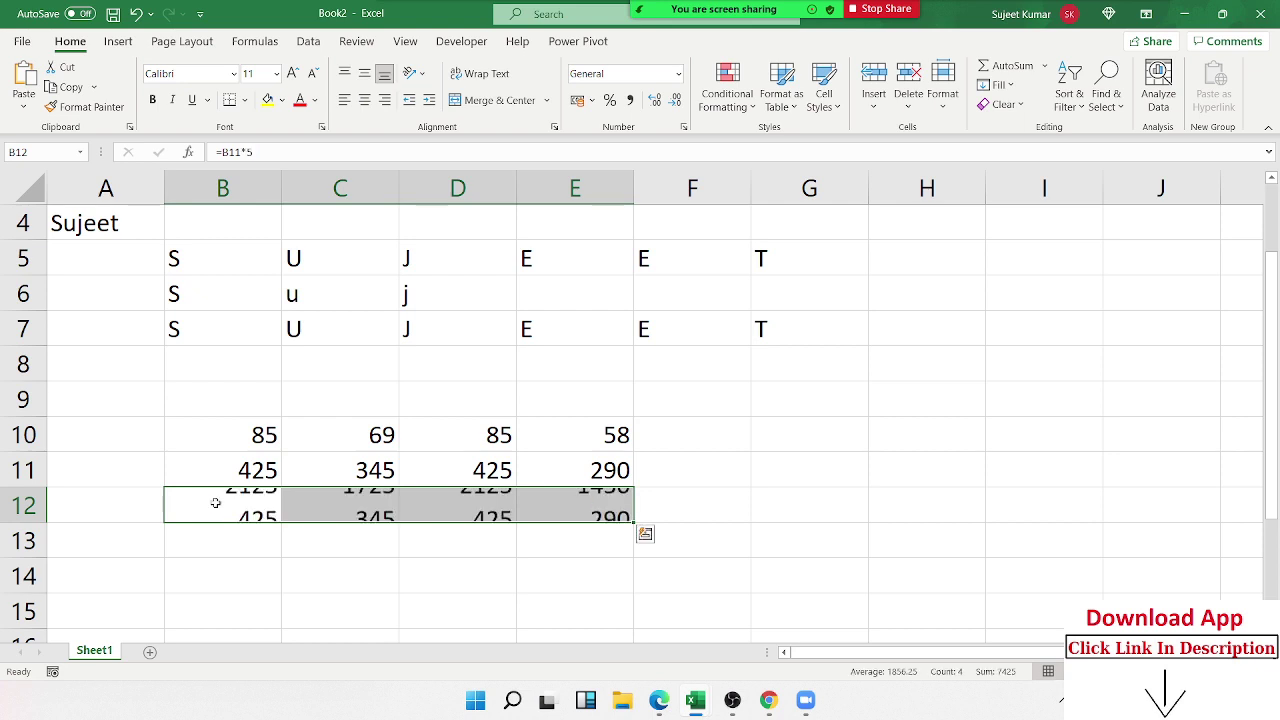
key(Right)
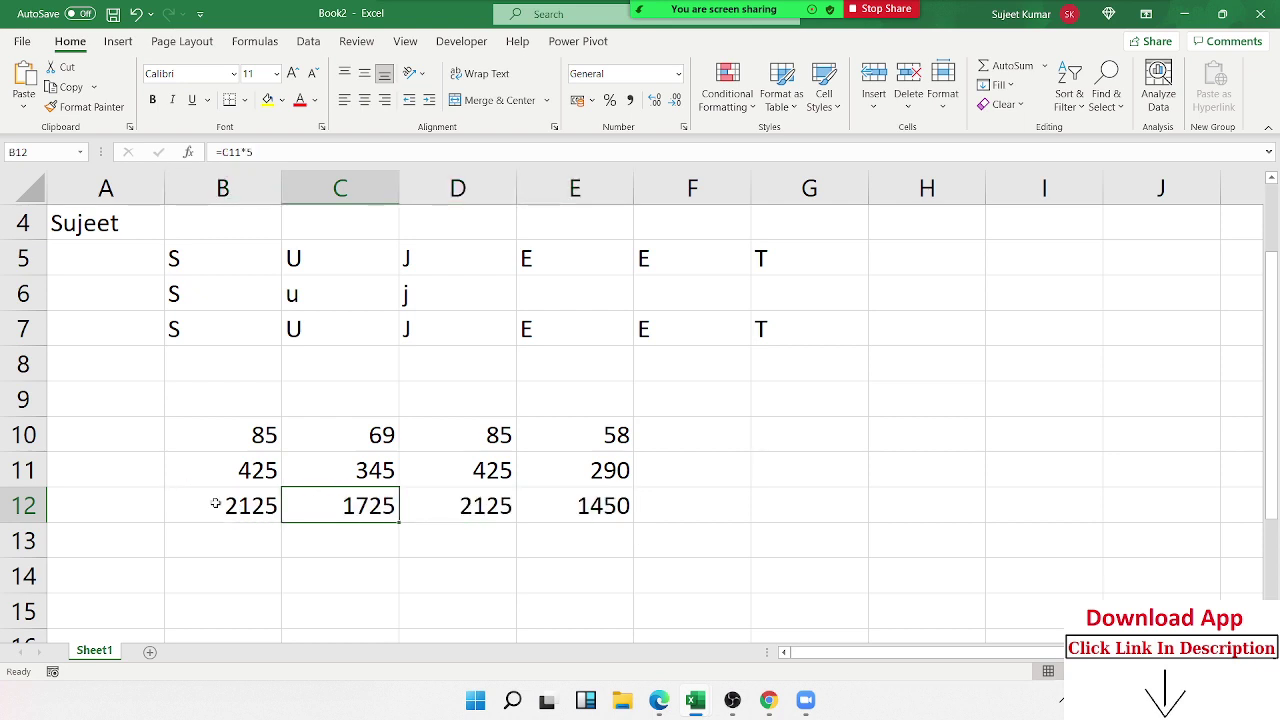
key(ctrl+z)
key(ctrl+r)
Label row 11 as *5 in F11 and row 12 as D/10 in F12
key(Right)
key(Right)
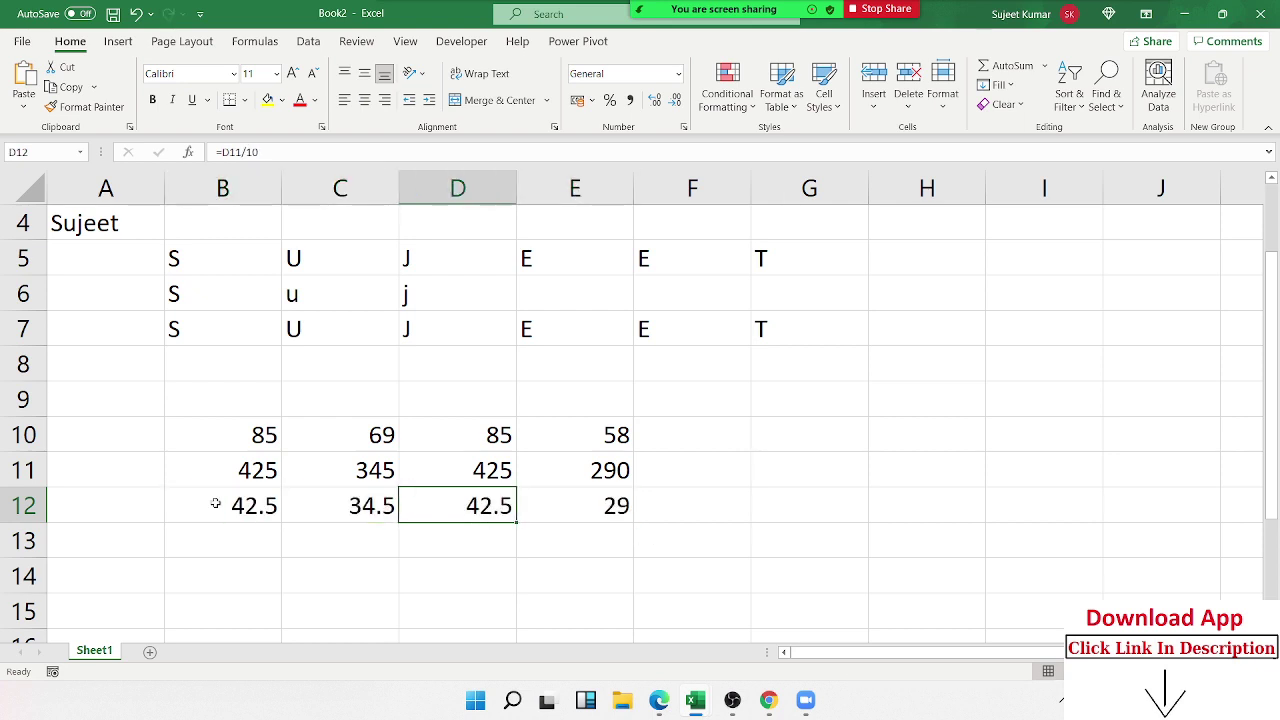
key(Right)
key(Right)
key(Up)
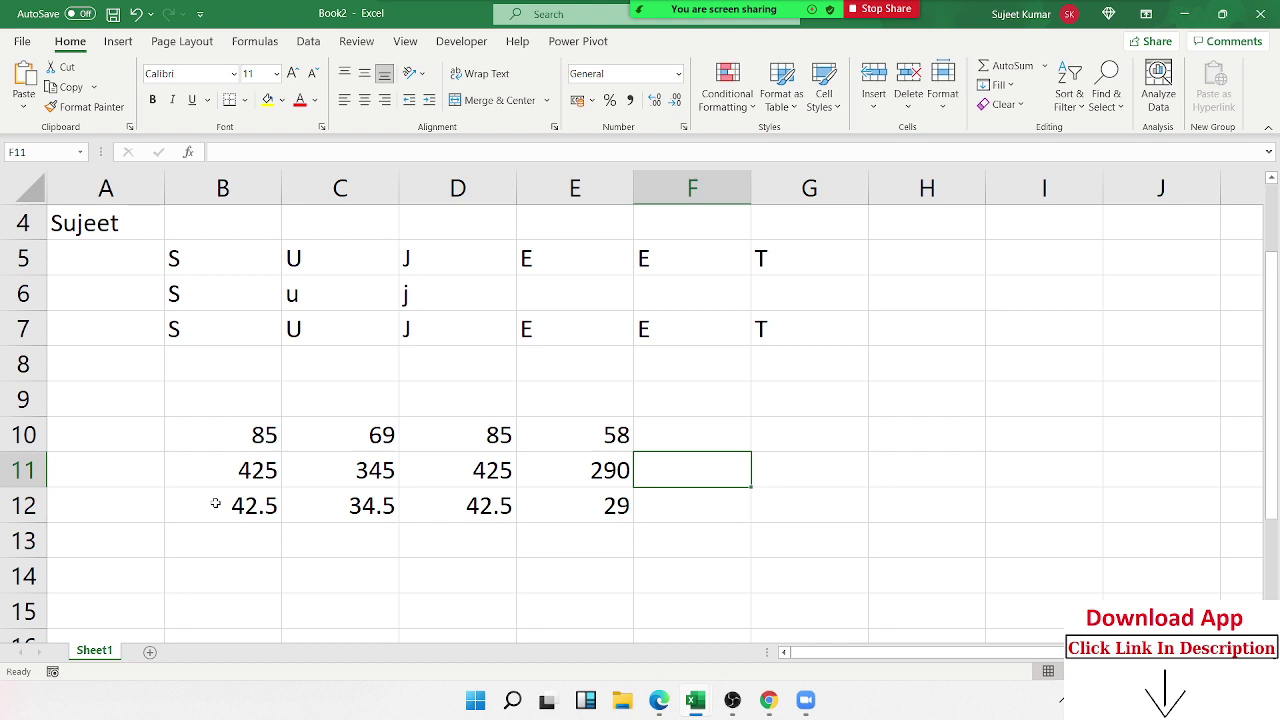
text(*5)
key(Return)
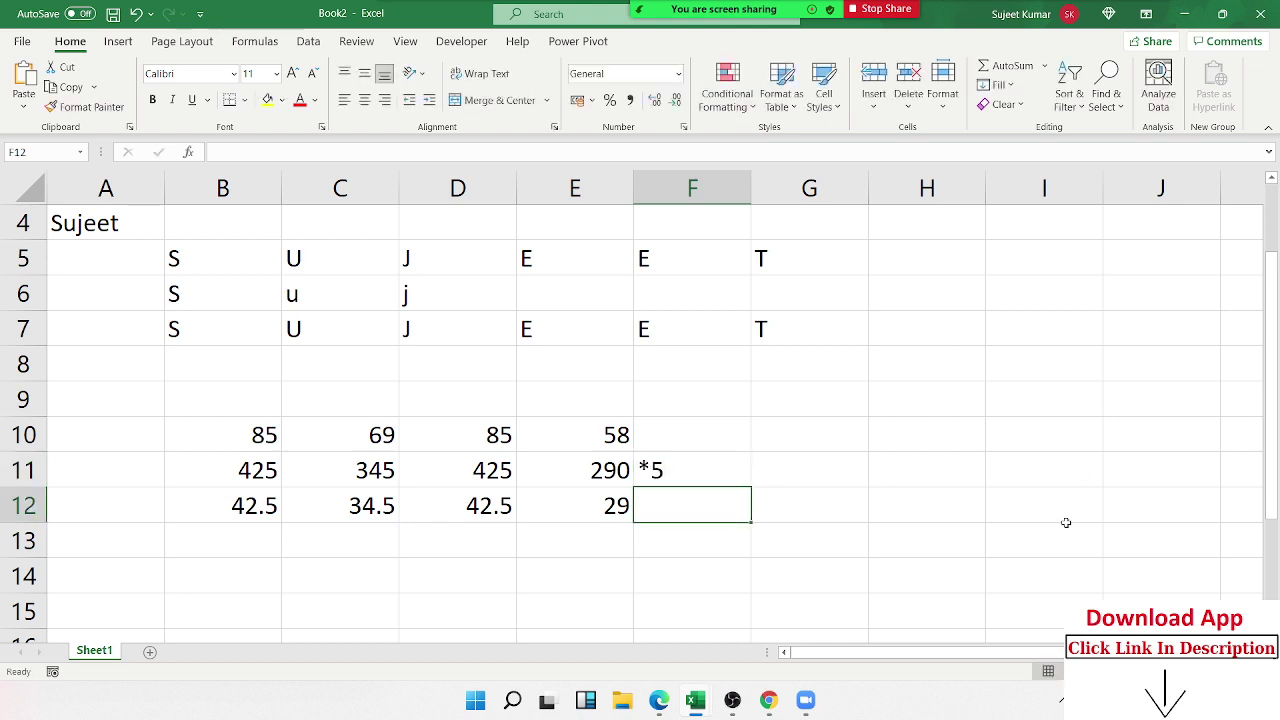
text(D/10)
key(Return)
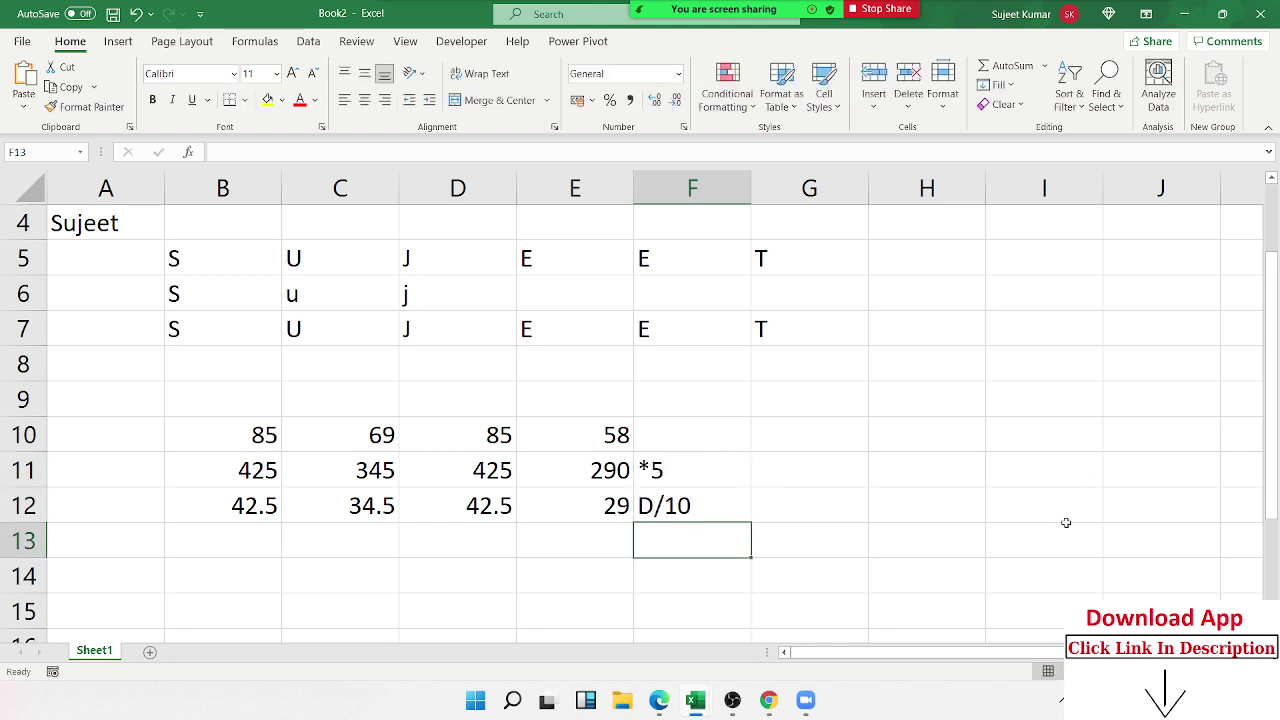
key(Left)
key(Left)
key(Left)
key(Left)
Enter =B12+100 in B13
text(=)
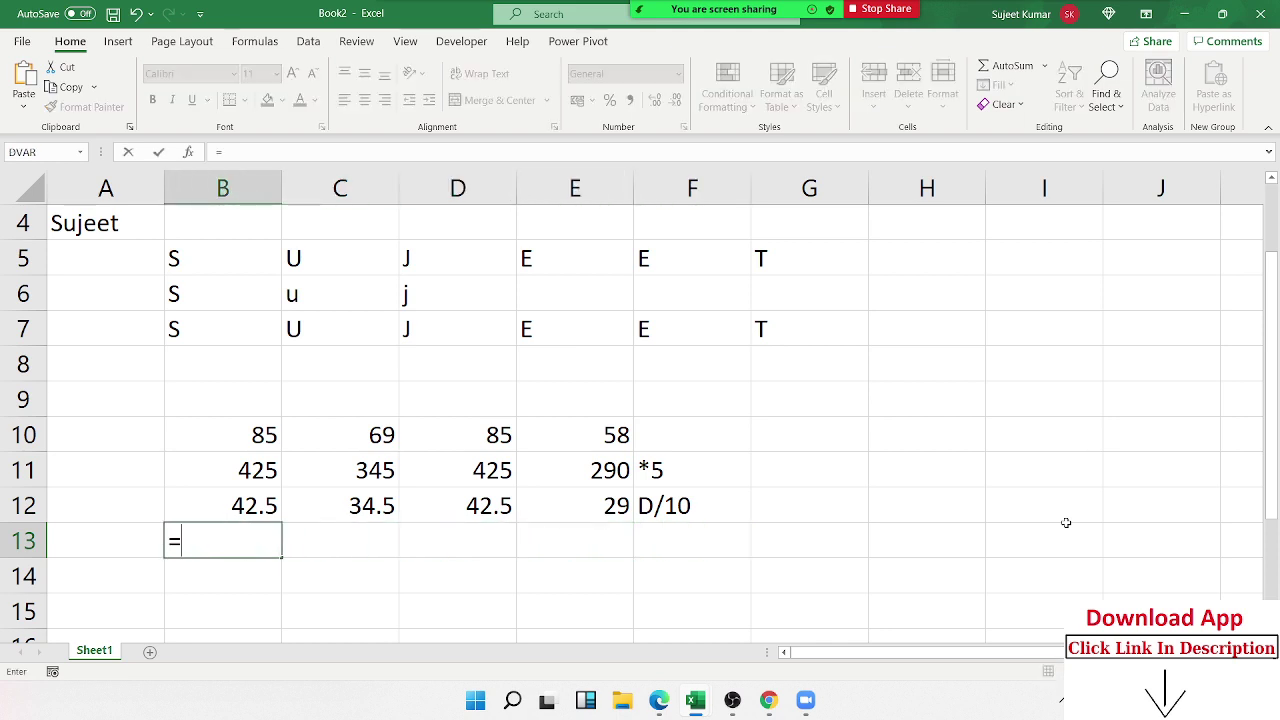
key(Up)
text(+100)
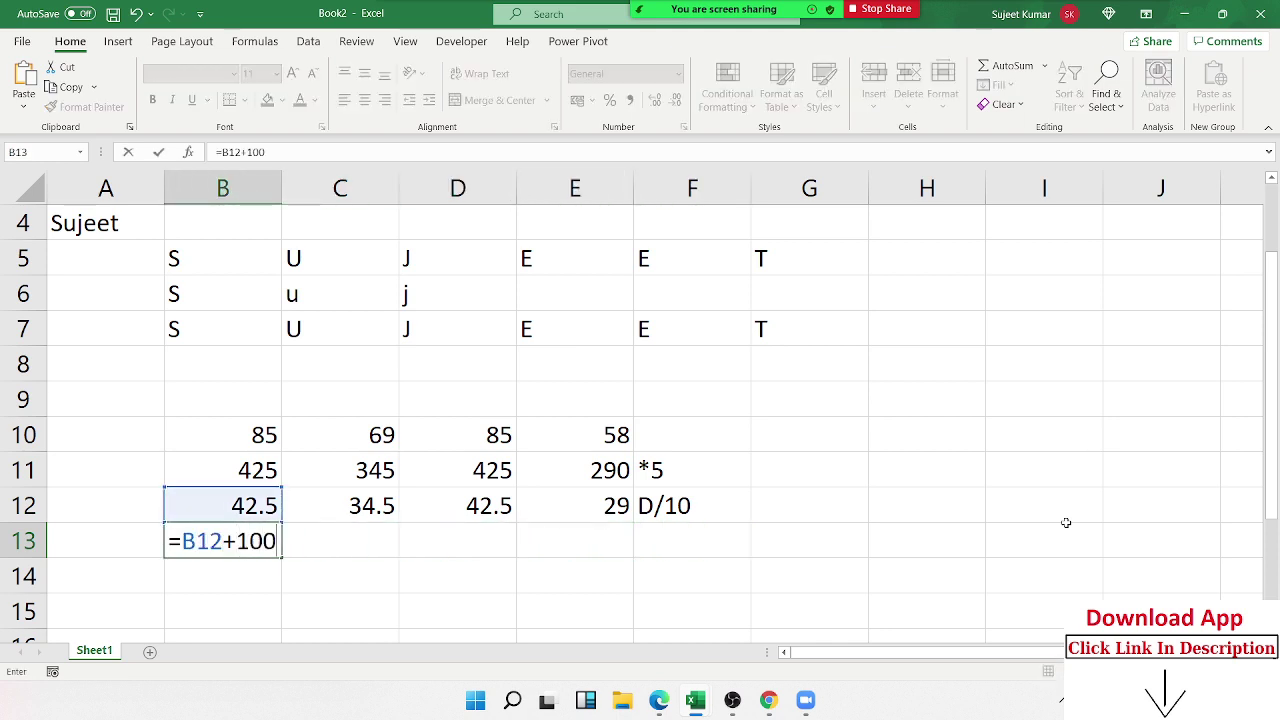
key(Right)
Fill the plus-100 formula across B13:E13, giving 142.5, 134.5, 142.5, 129
key(Left)
key(shift+Right)
key(shift+Right)
key(shift+Right)
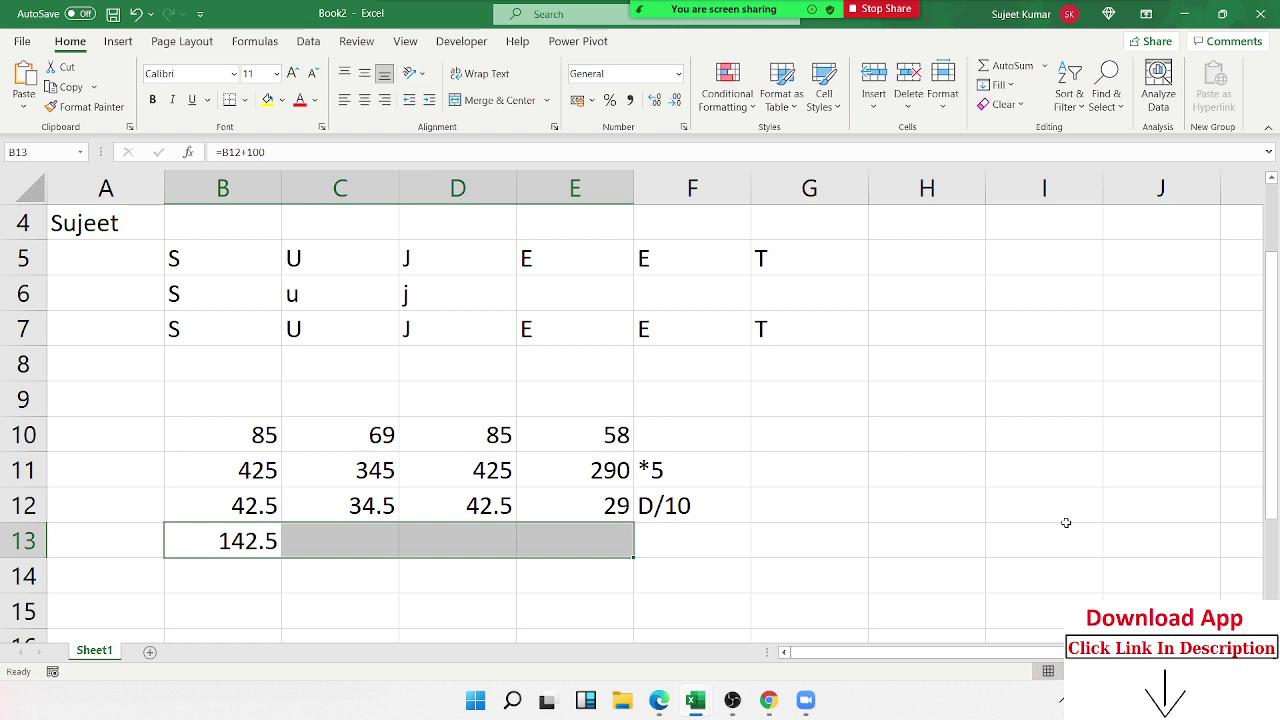
text(=B12/10)
key(ctrl+Return)
key(Right)
key(Right)
key(Right)
key(Right)
key(Left)
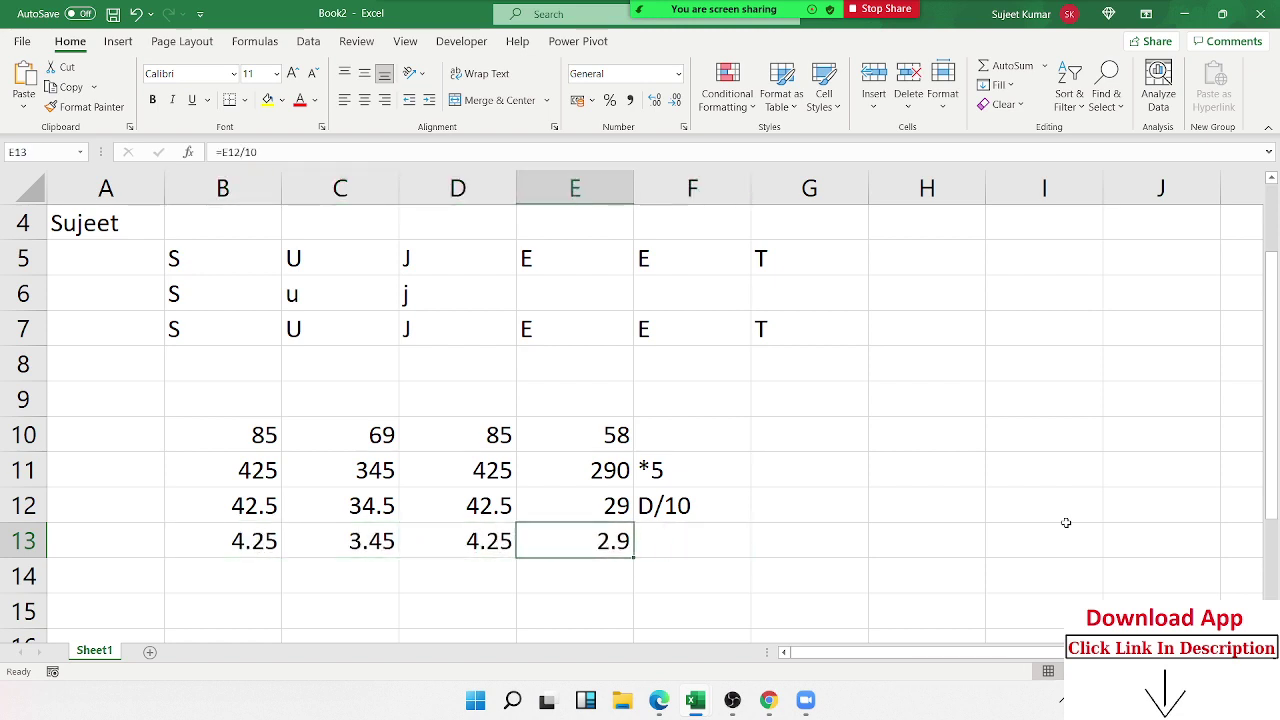
key(Left)
key(Left)
key(Left)
key(ctrl+z)
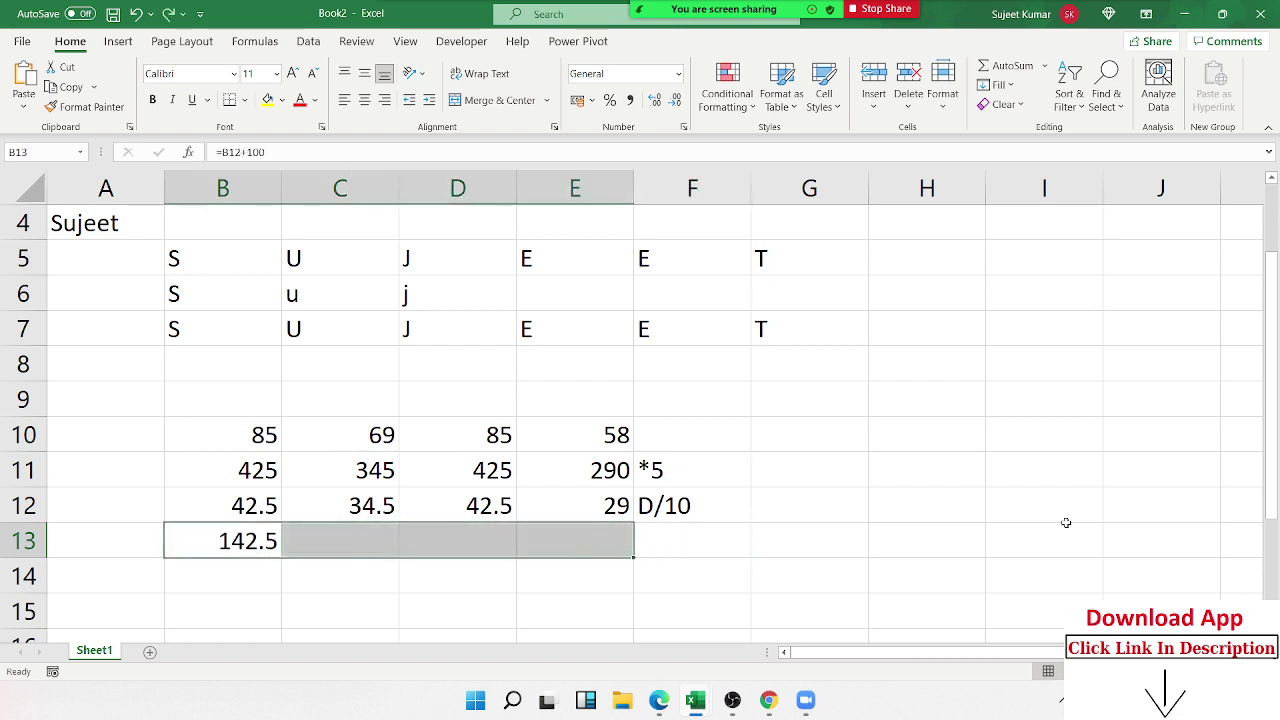
key(ctrl+r)
Enter +100 in F13 as the row 13 step note
key(Right)
key(Right)
key(Right)
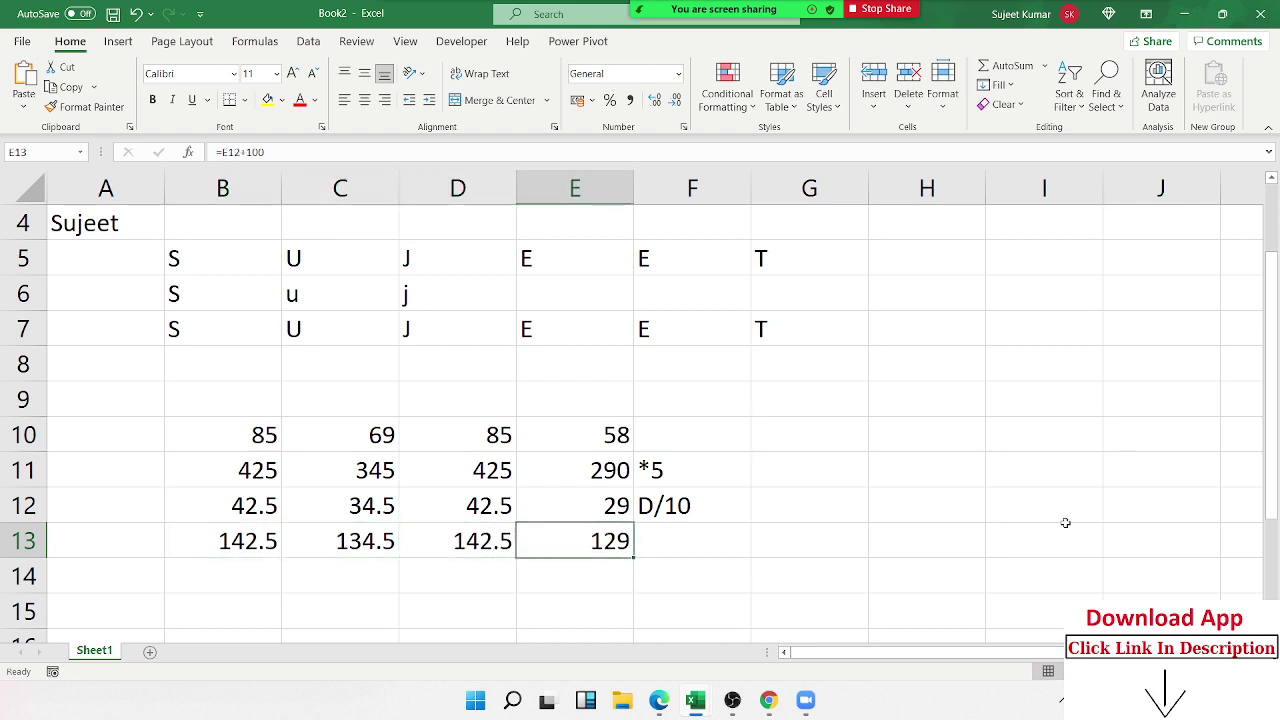
key(Right)
key(Right)
key(Left)
text(100)
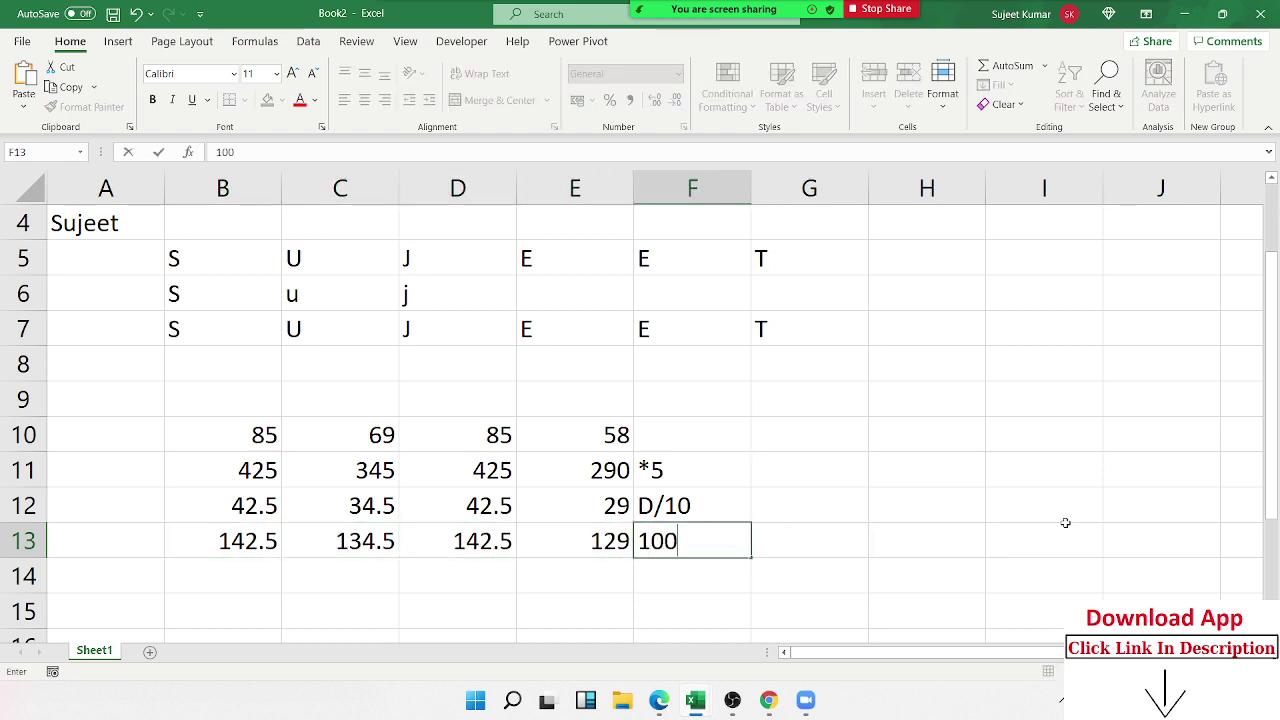
key(Return)
key(Up)
text(+100)
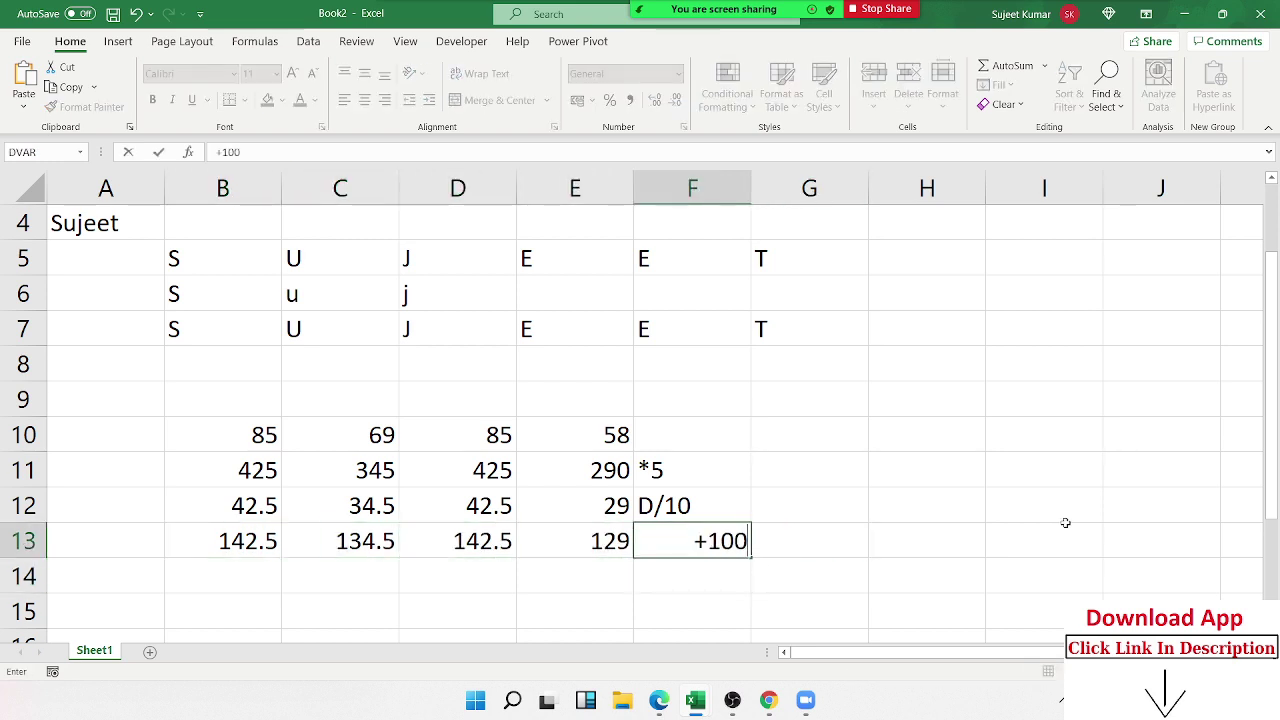
key(Return)
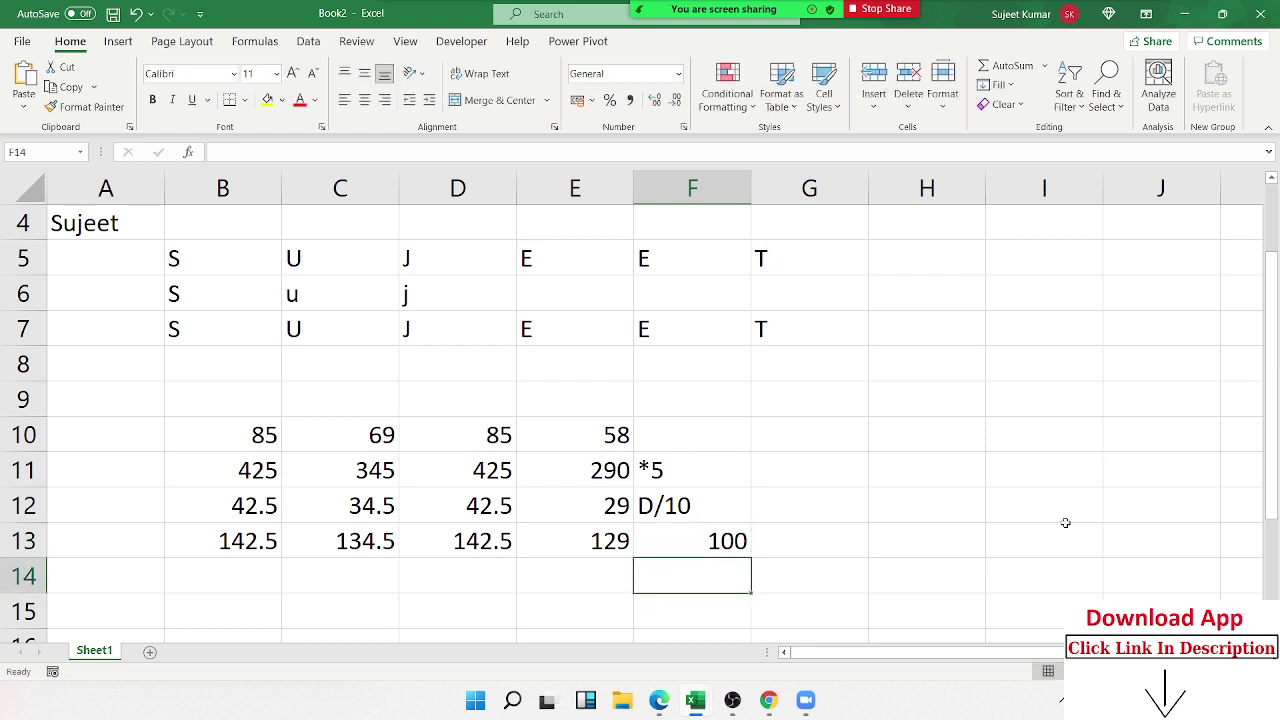
key(Left)
key(Left)
key(Left)
key(Left)
text(=)
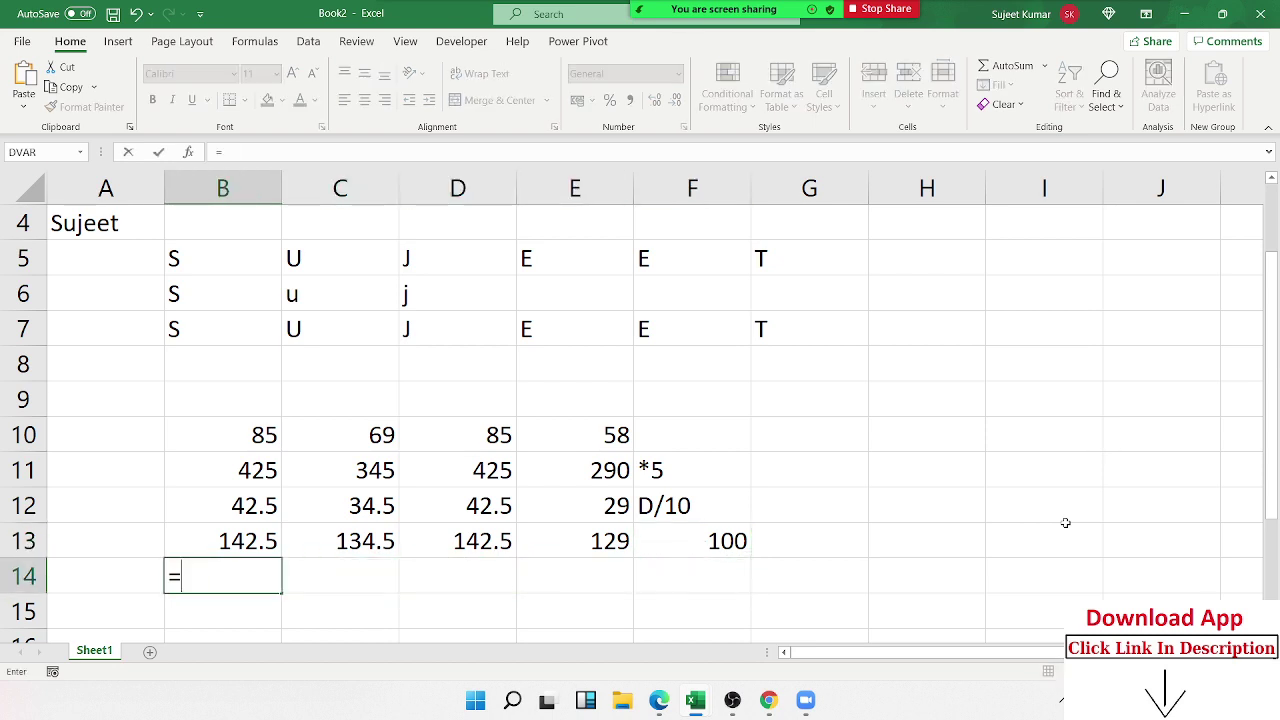
key(Up)
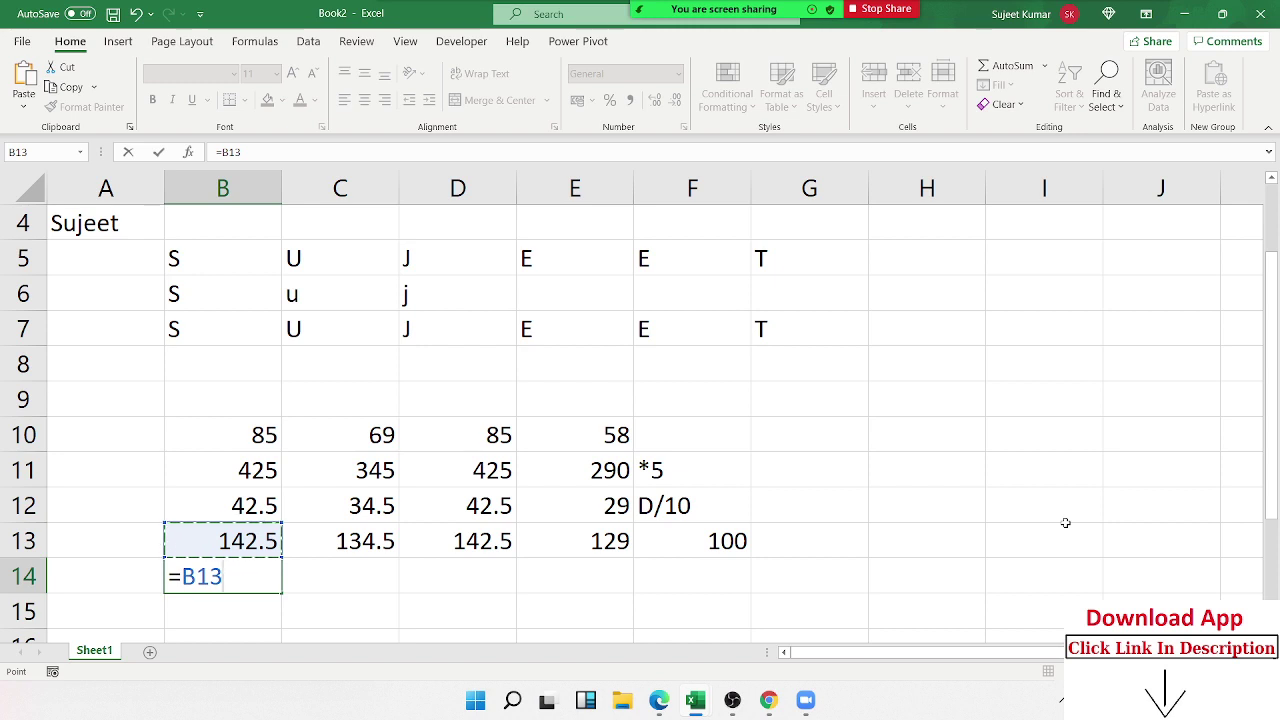
text(*9)
key(Return)
key(Up)
key(shift+Right)
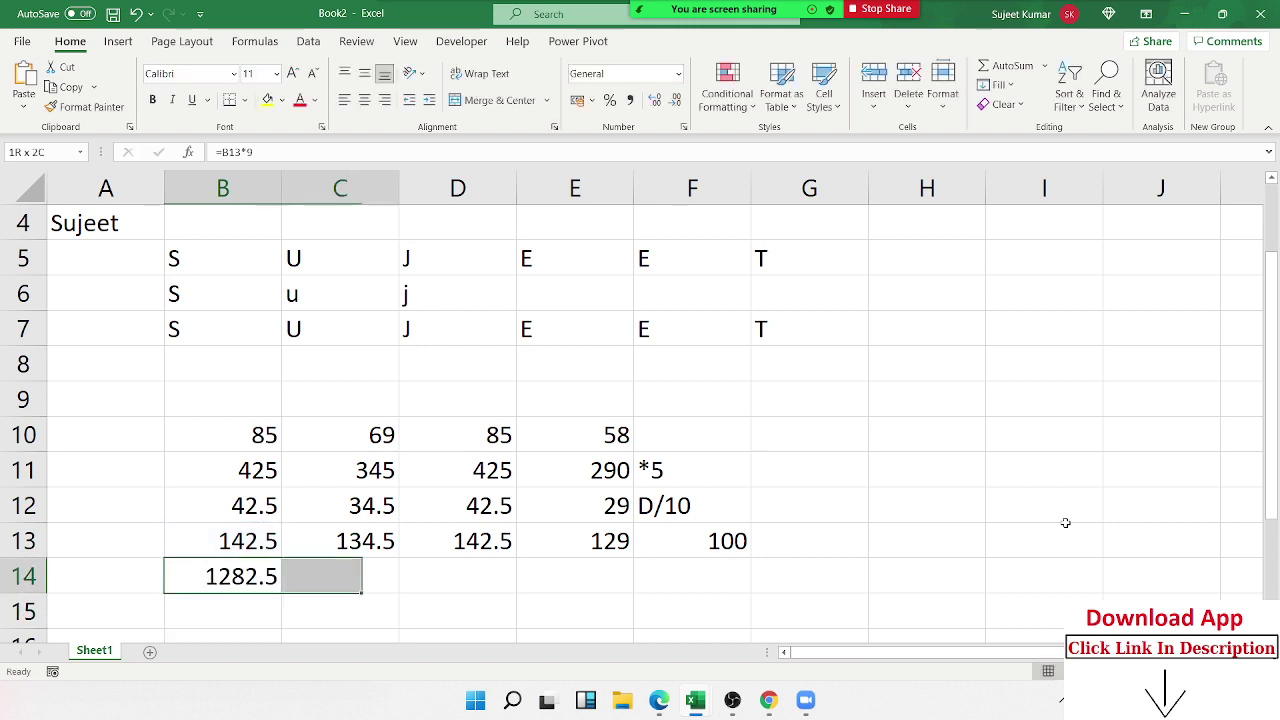
key(shift+Right)
key(shift+Right)
text(=B13+100)
key(ctrl+Return)
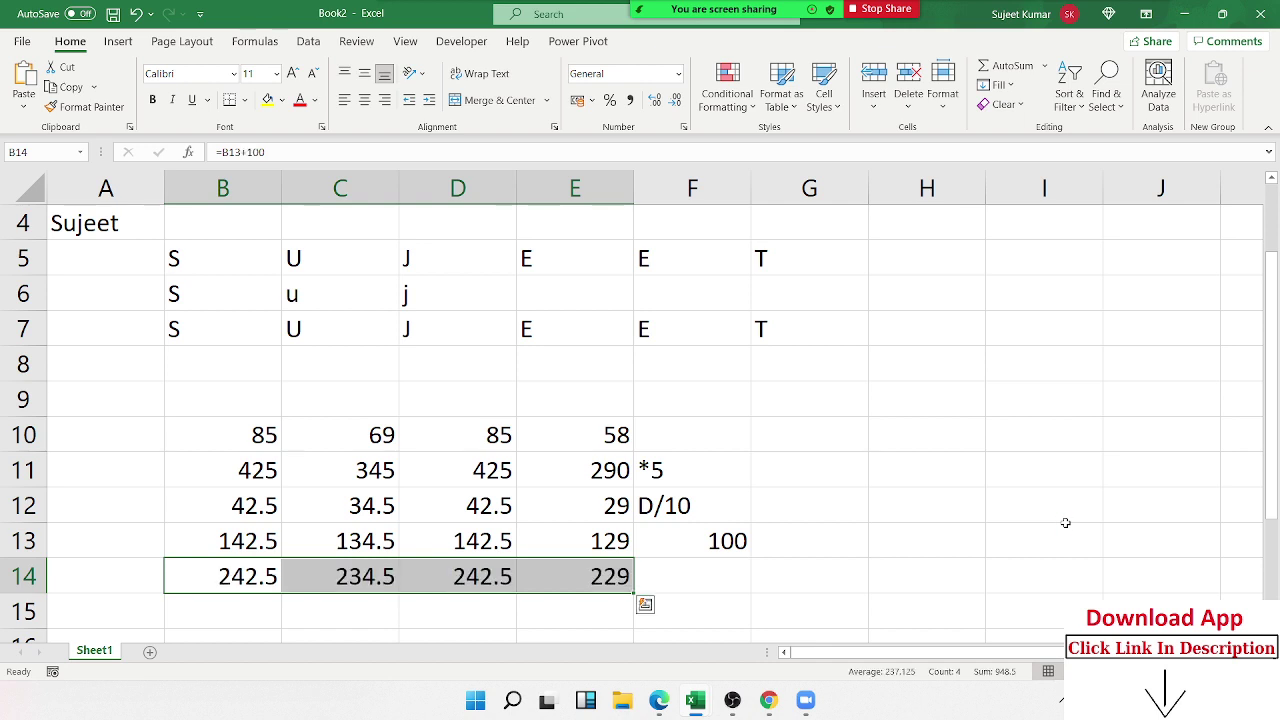
key(Right)
key(ctrl+z)
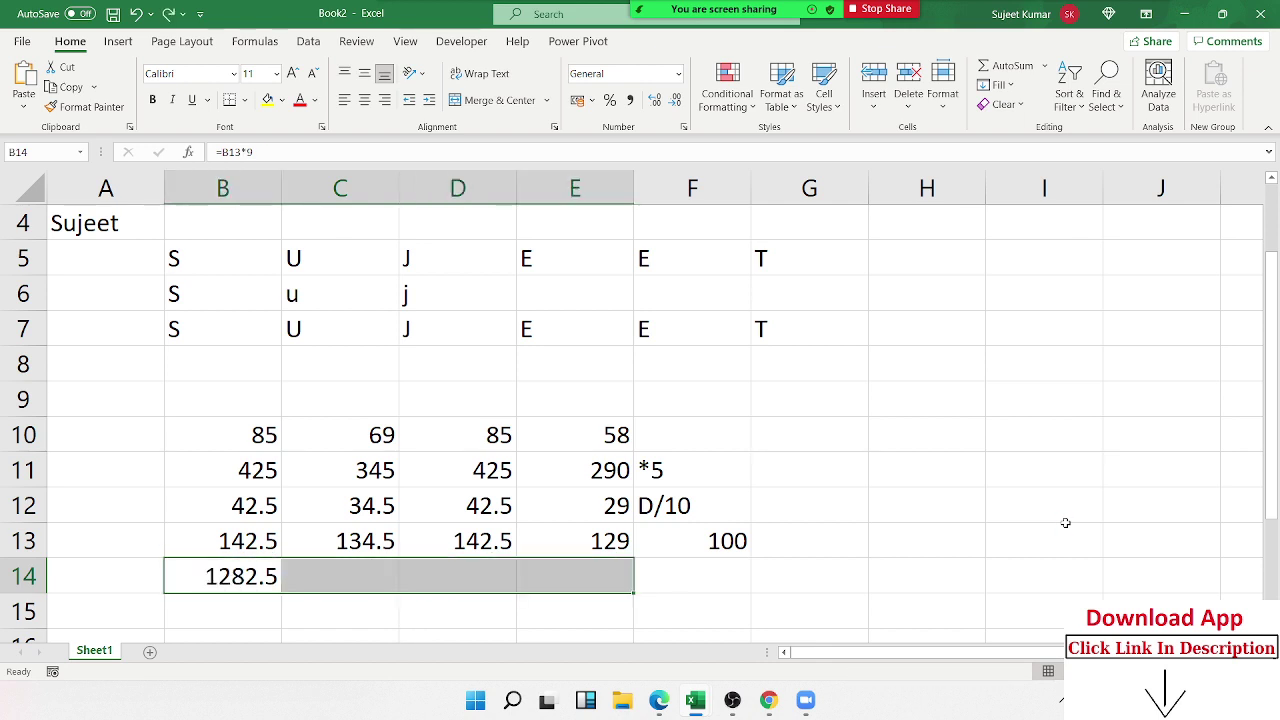
key(ctrl+z)
key(Right)
key(Right)
key(Right)
key(Right)
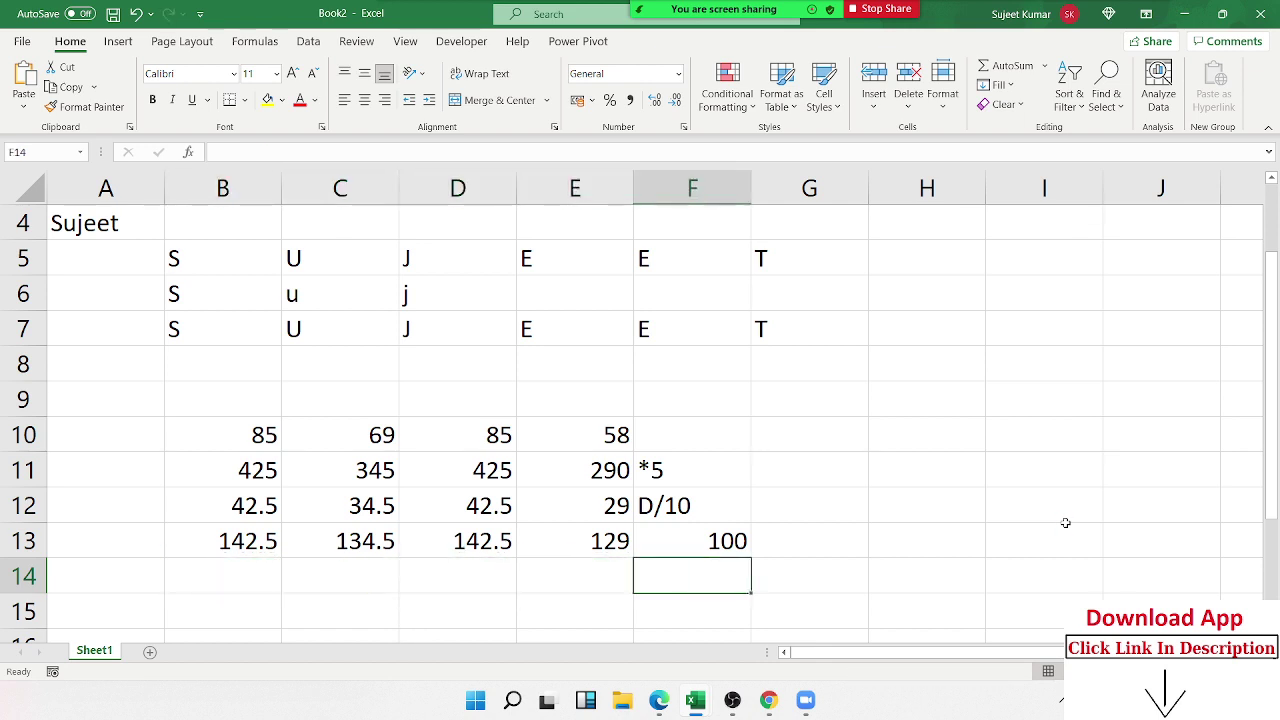
Put =SUM(B13:E13) in F14, totalling row 13 as 548.5
text(=sum)
key(Tab)
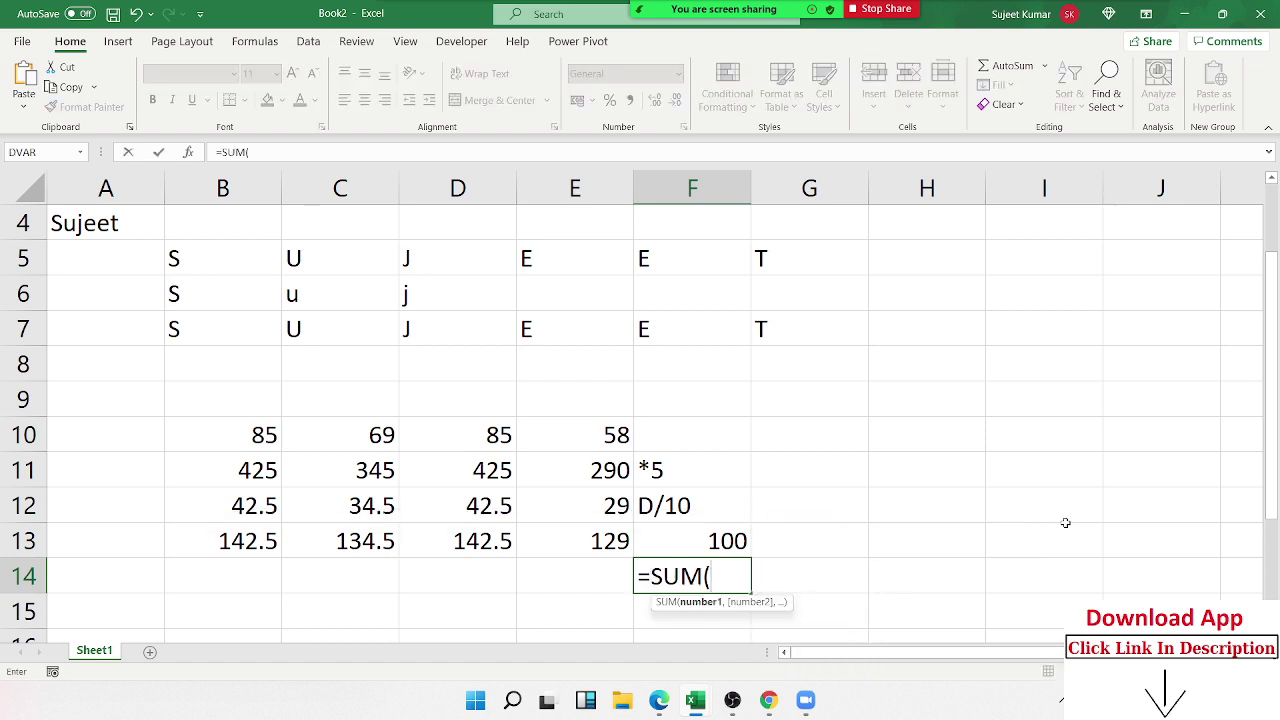
key(Left)
key(Up)
key(shift+Left)
key(shift+Left)
key(shift+Left)
key(Return)
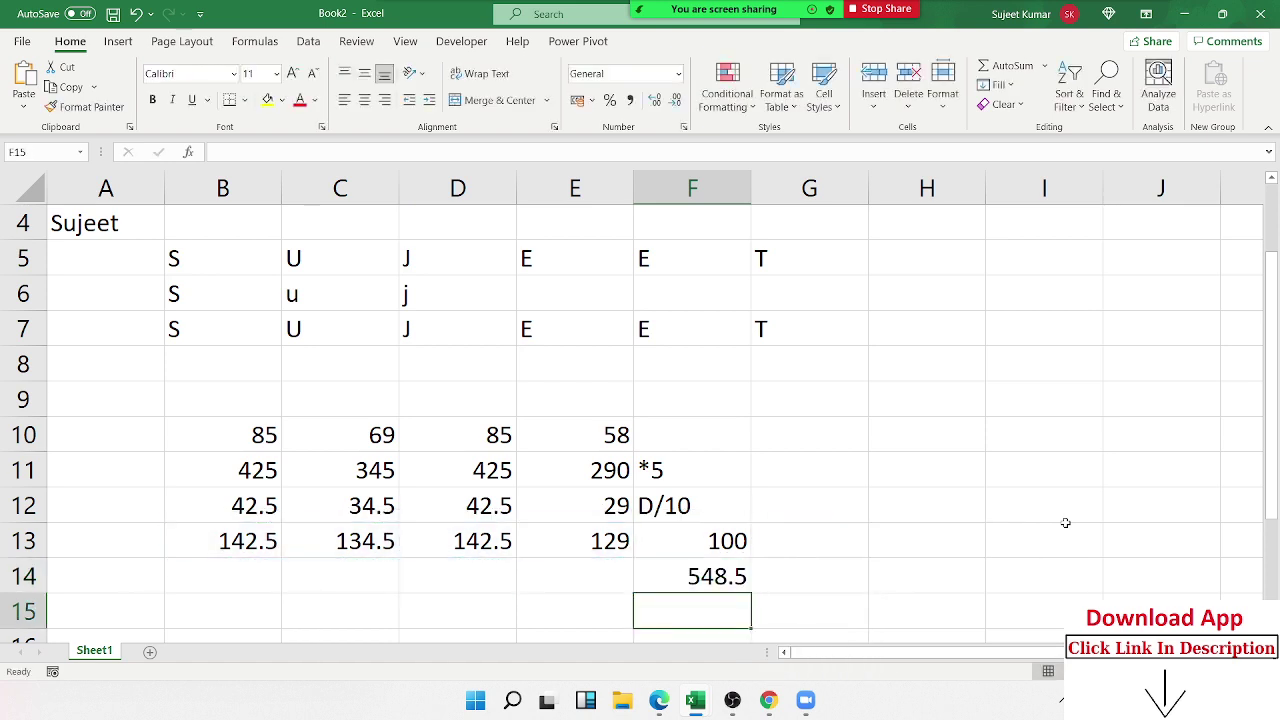
key(Up)
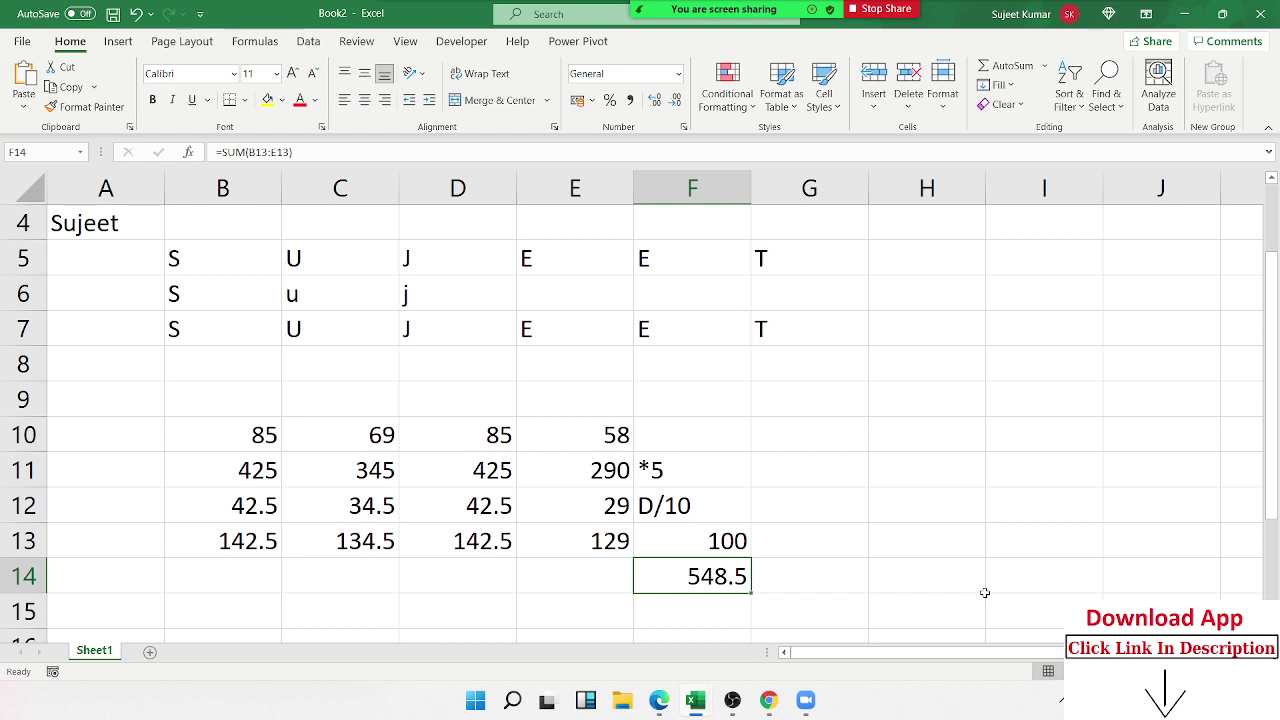
In F10, start =SUM(B10:E10*5/10+100
key(Up)
key(Down)
key(Down)
key(Left)
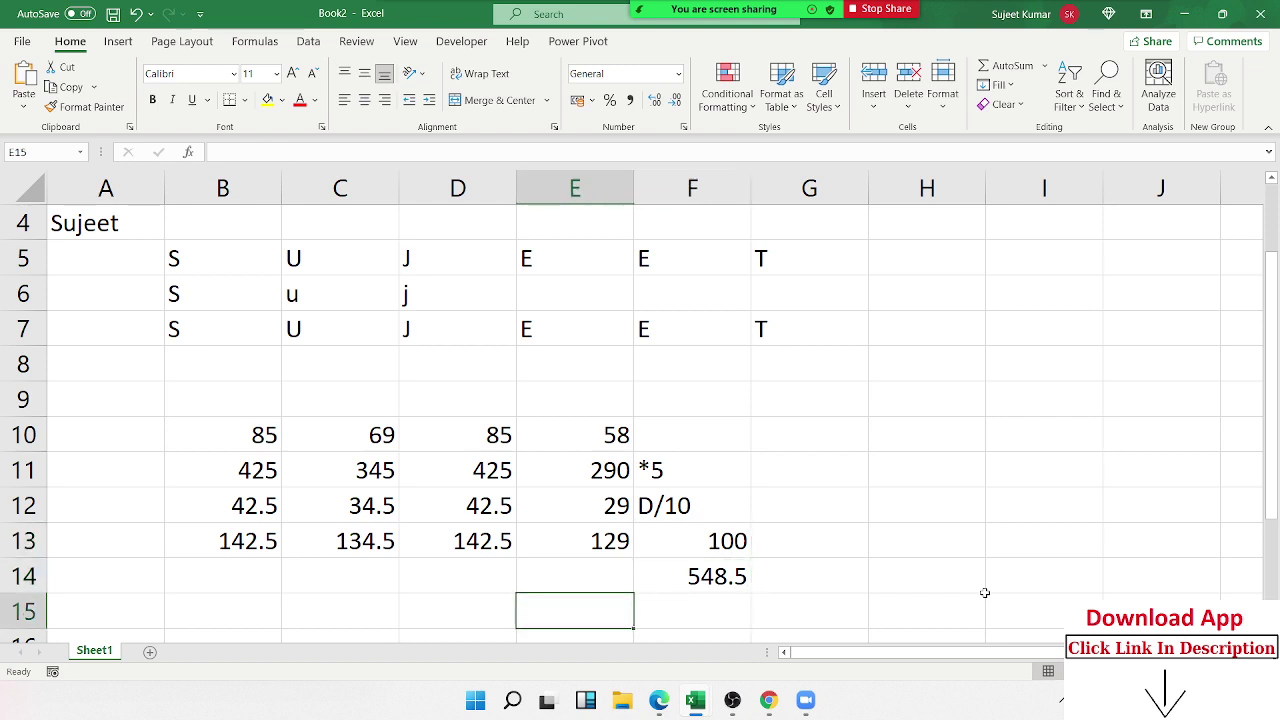
key(Up)
key(Up)
key(Right)
key(Up)
key(Up)
key(Up)
key(Up)
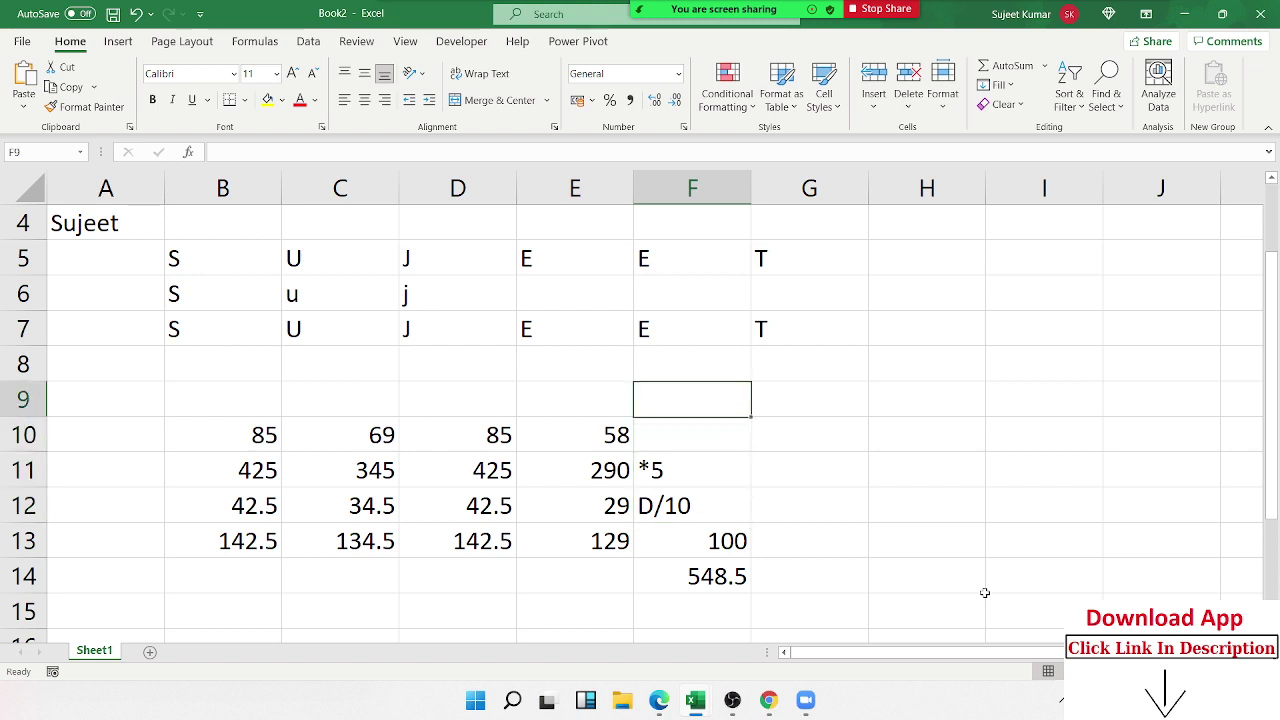
key(Down)
text(=sum)
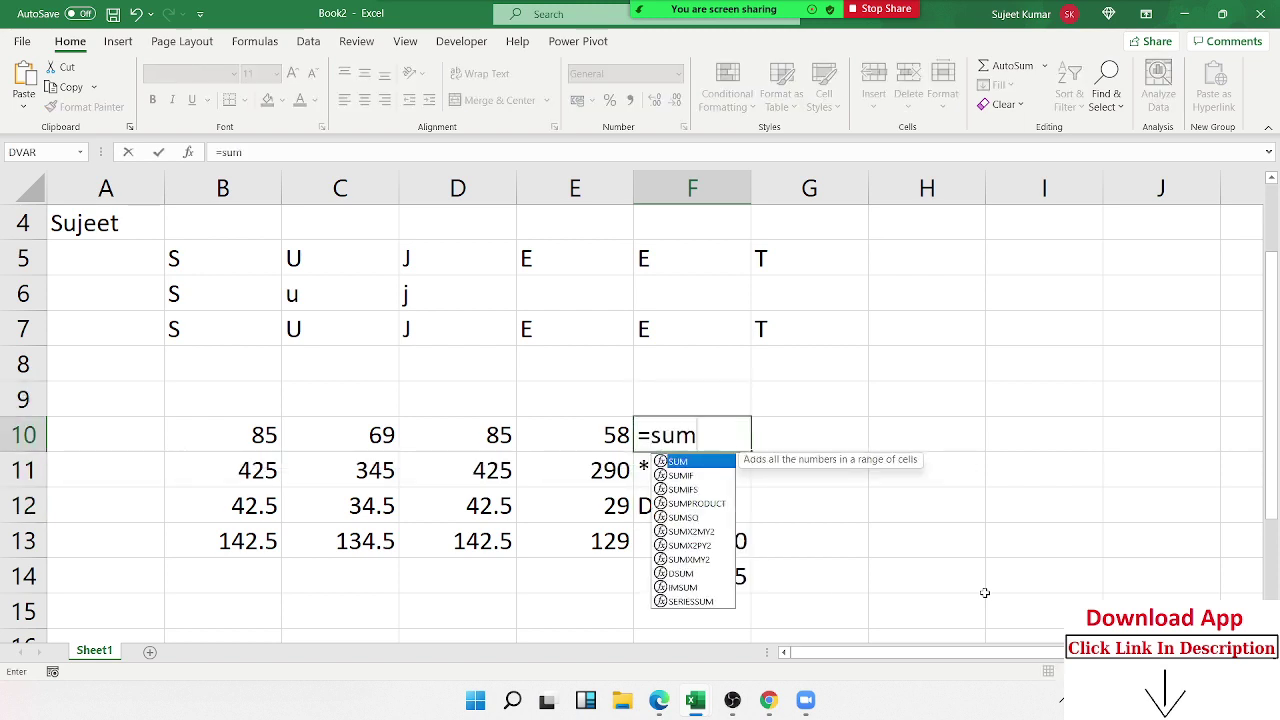
key(Tab)
key(Left)
key(shift+Left)
key(shift+Left)
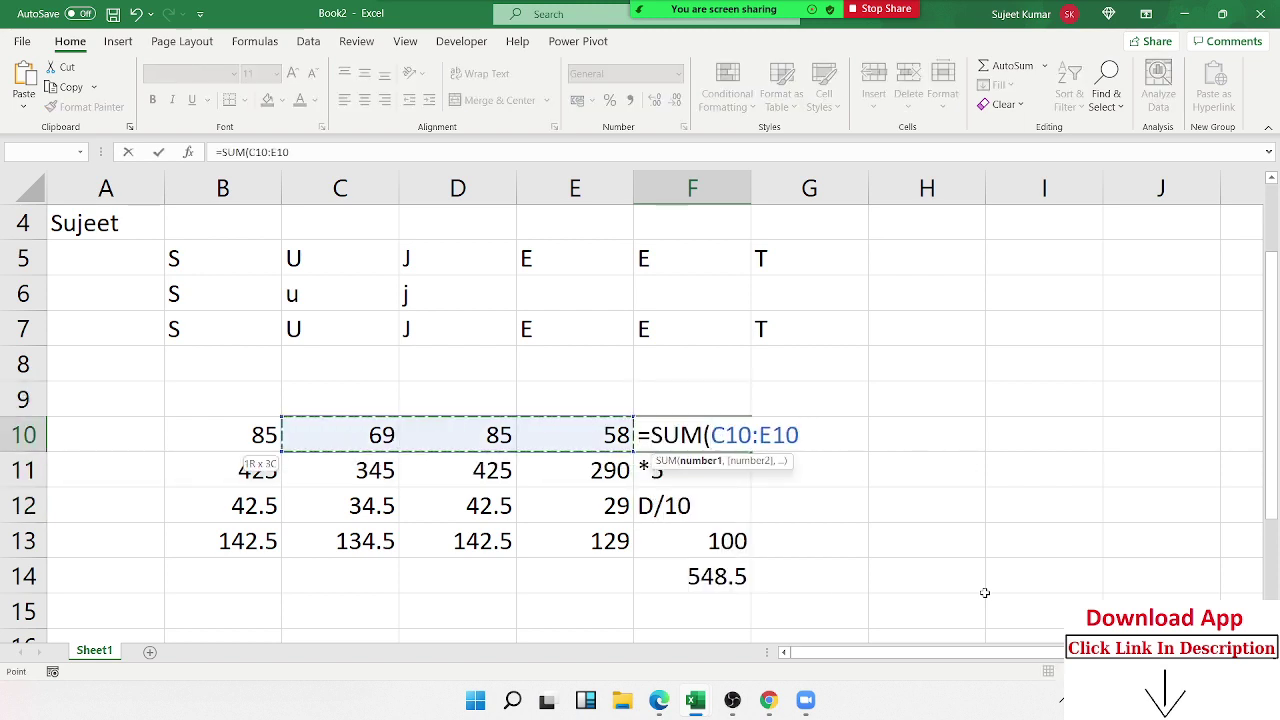
key(shift+Left)
text(*5)
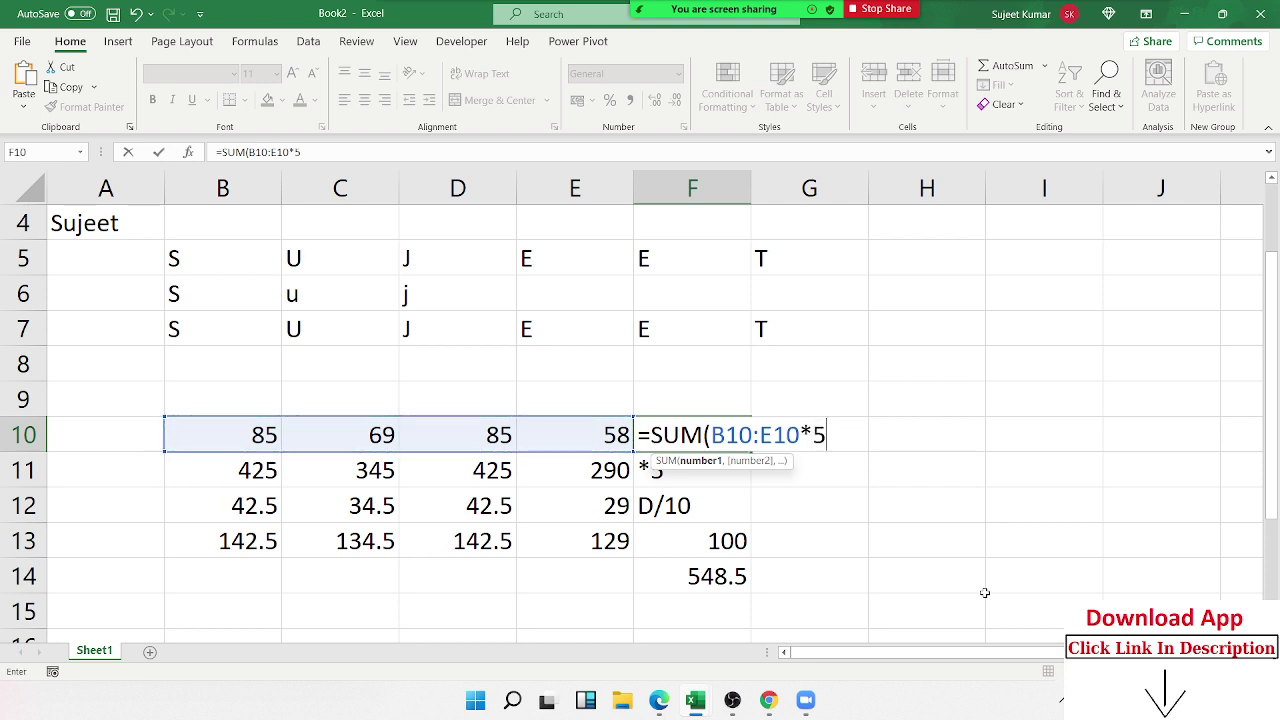
text(/10)
text(+1)
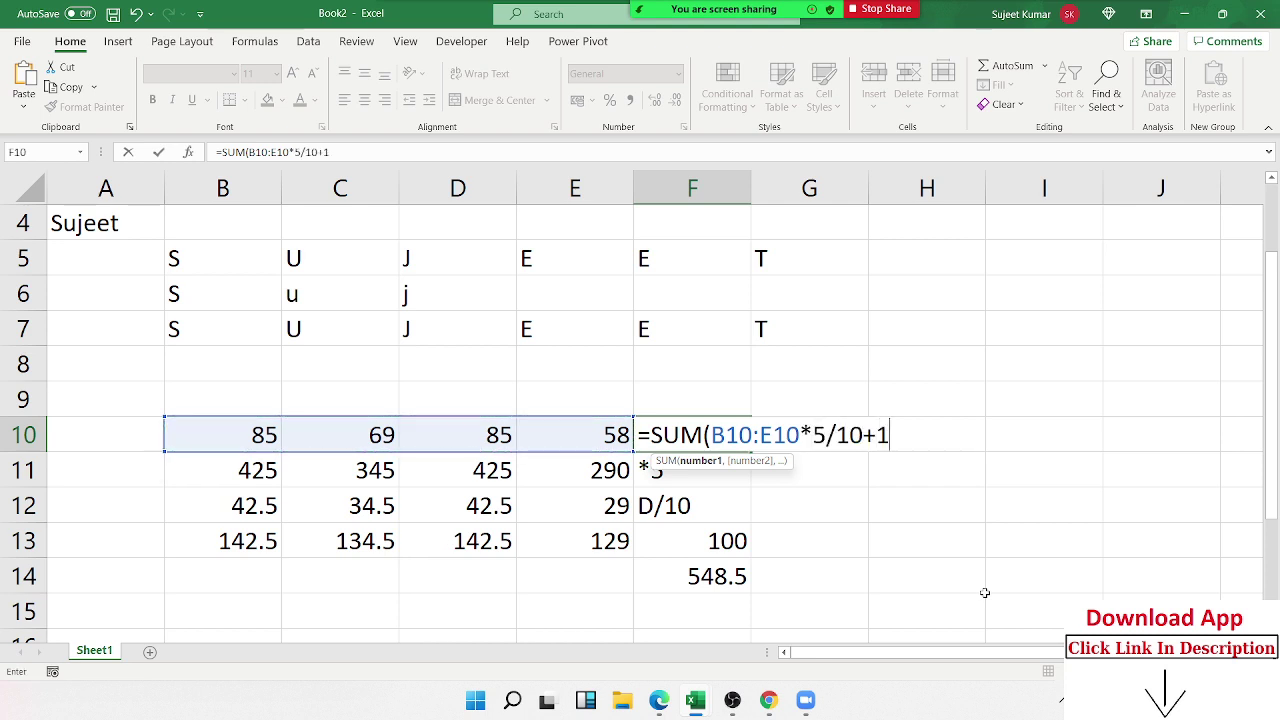
text(00)
Add brackets to make =SUM(((((B10:E10)*5)/10)+100)) and enter it
click(711, 435)
text(()
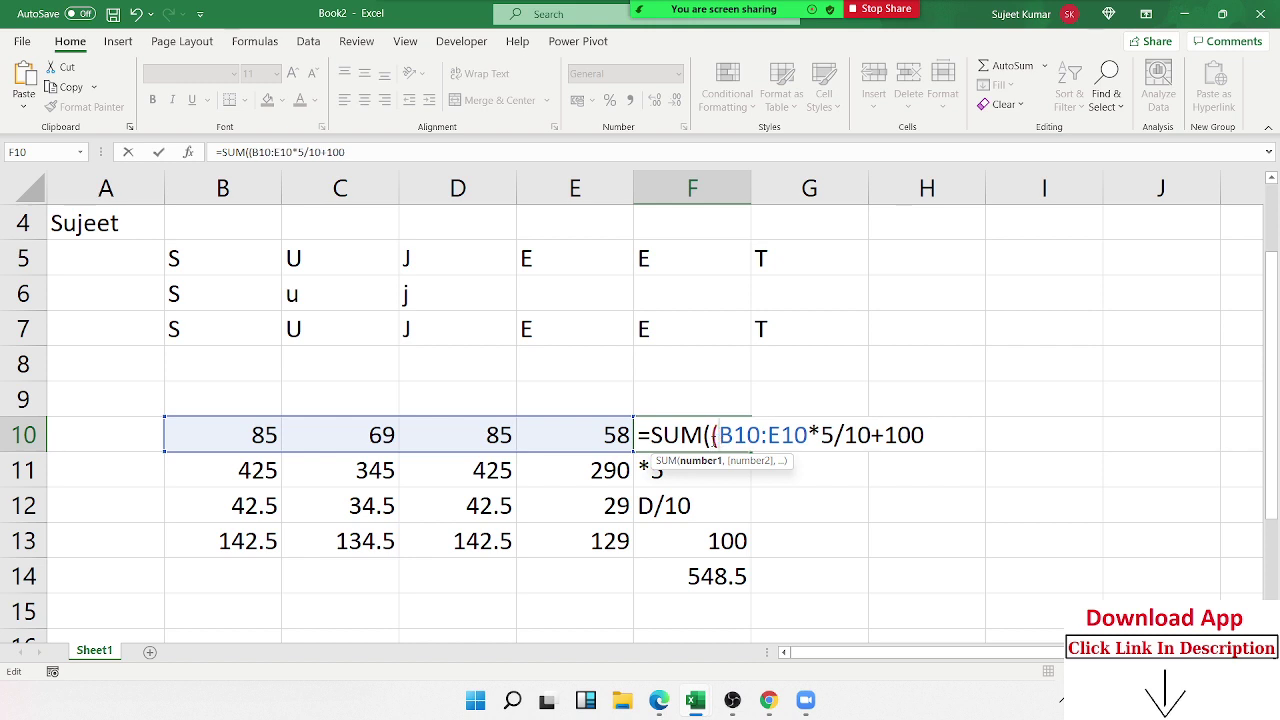
key(Right)
key(Right)
key(Right)
key(Right)
key(Right)
key(Right)
text())
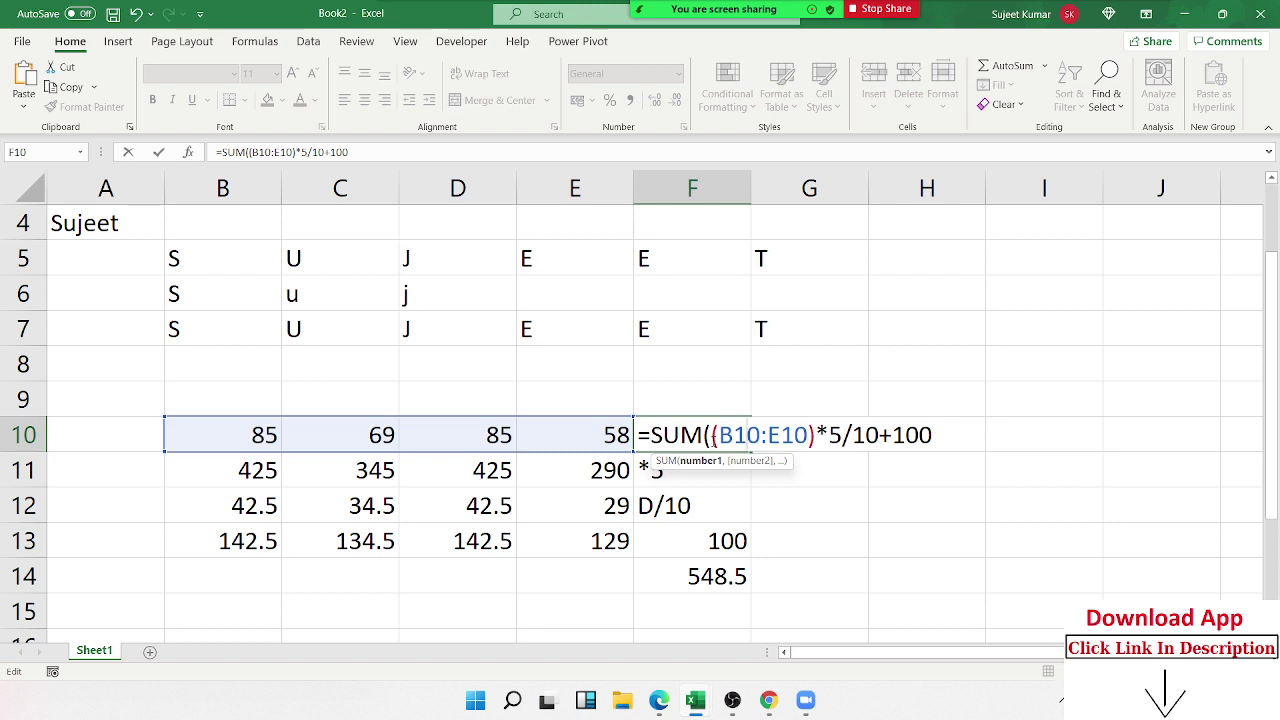
key(Left)
key(Left)
text(()
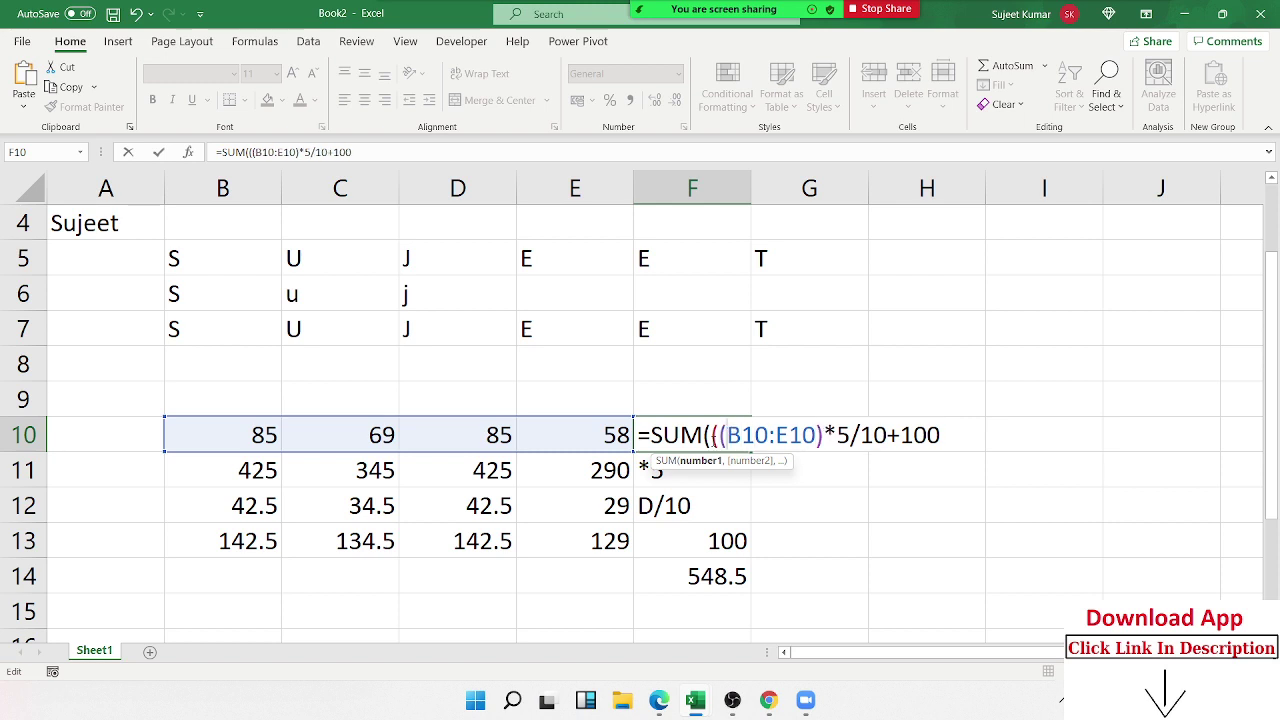
key(Right)
key(Right)
key(Right)
key(Right)
key(Right)
key(Right)
text())
key(Left)
key(Left)
key(Left)
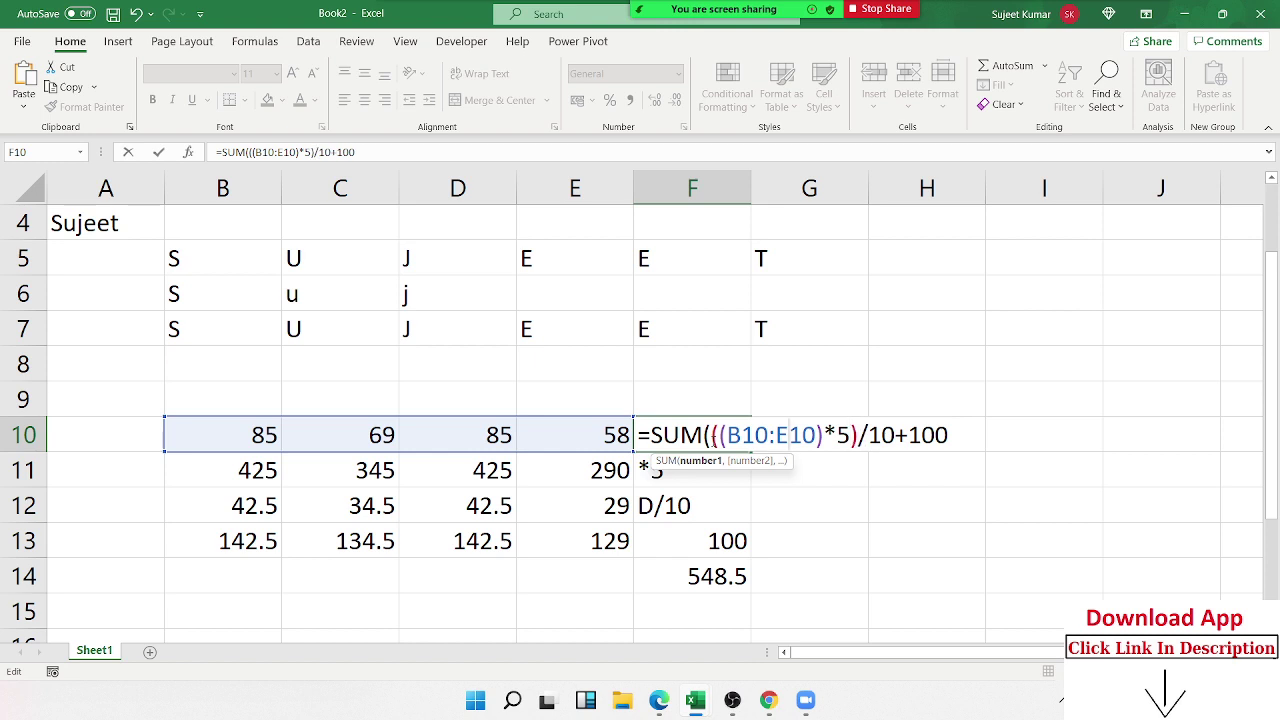
key(Left)
key(Left)
key(Left)
key(Left)
text(()
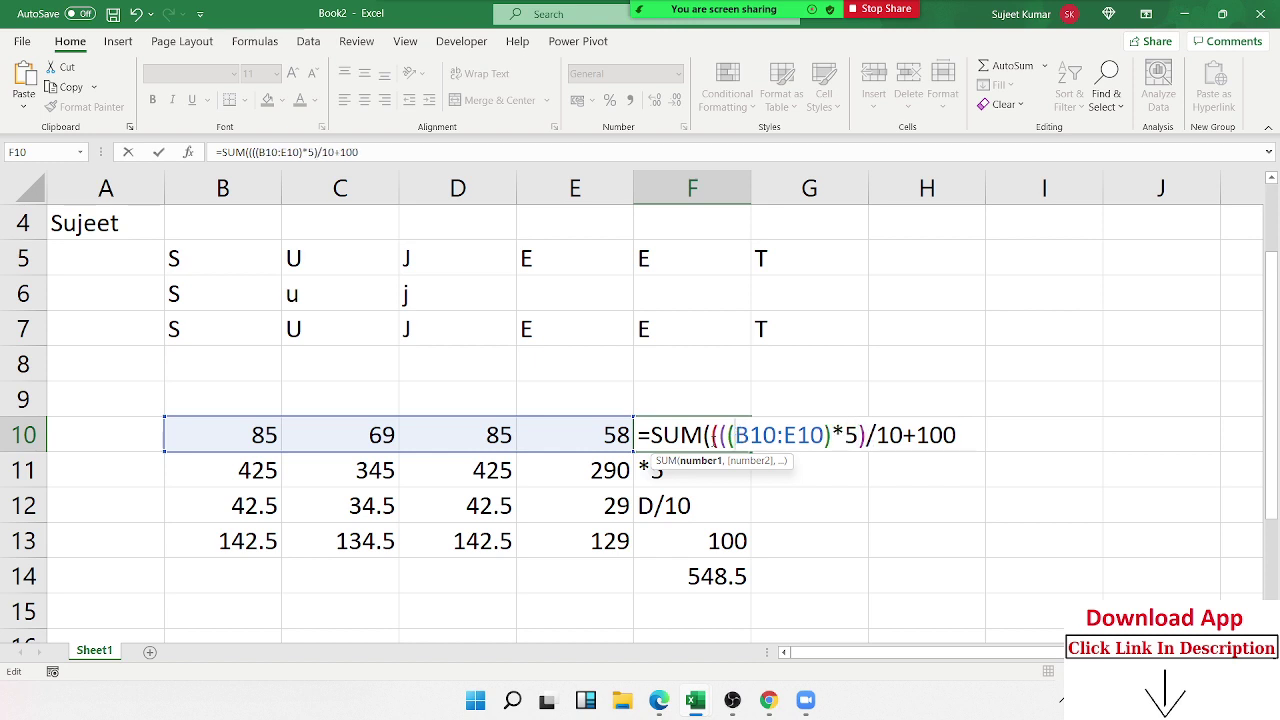
key(Right)
key(Right)
key(Right)
key(Right)
key(Right)
key(Right)
key(Right)
key(Right)
key(Right)
text())
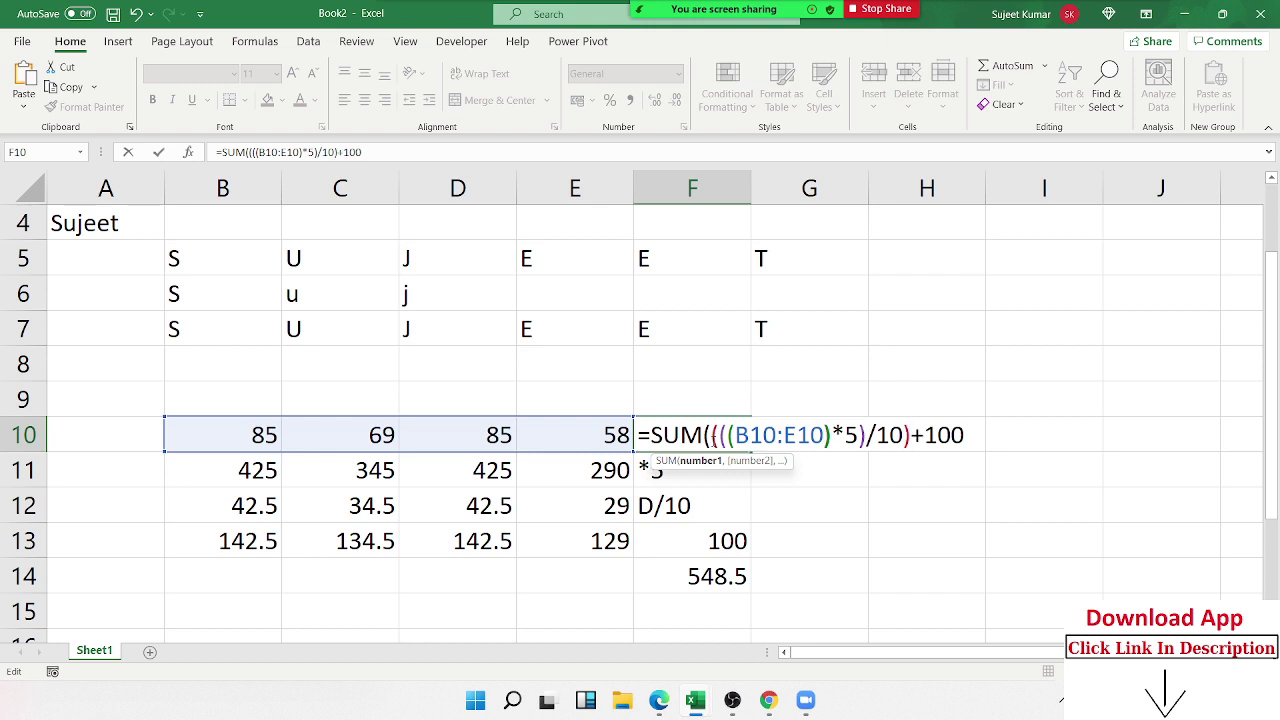
text(()
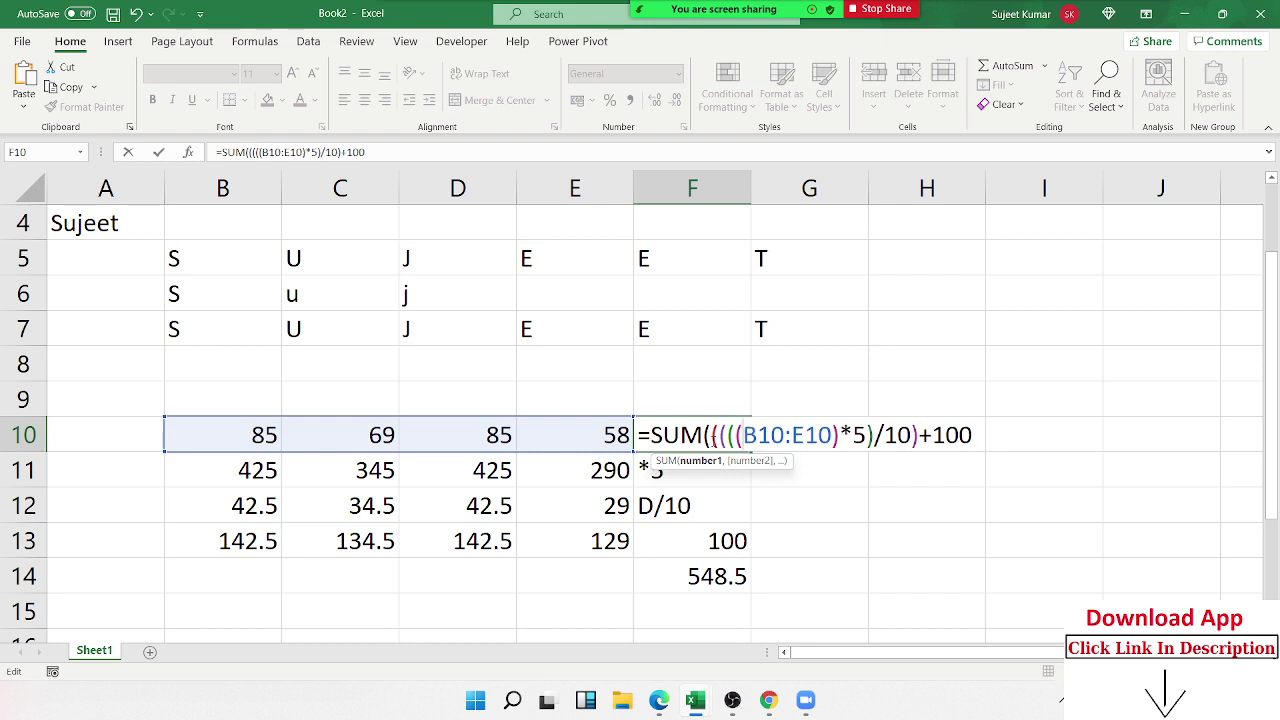
key(Right)
key(Right)
key(Right)
key(Right)
key(Right)
key(Right)
key(Right)
key(Right)
key(Right)
key(Right)
text())
key(Return)
key(Return)
Accept Excel's formula correction, then compare B11:E13 with F10's 548.5 result
click(712, 437)
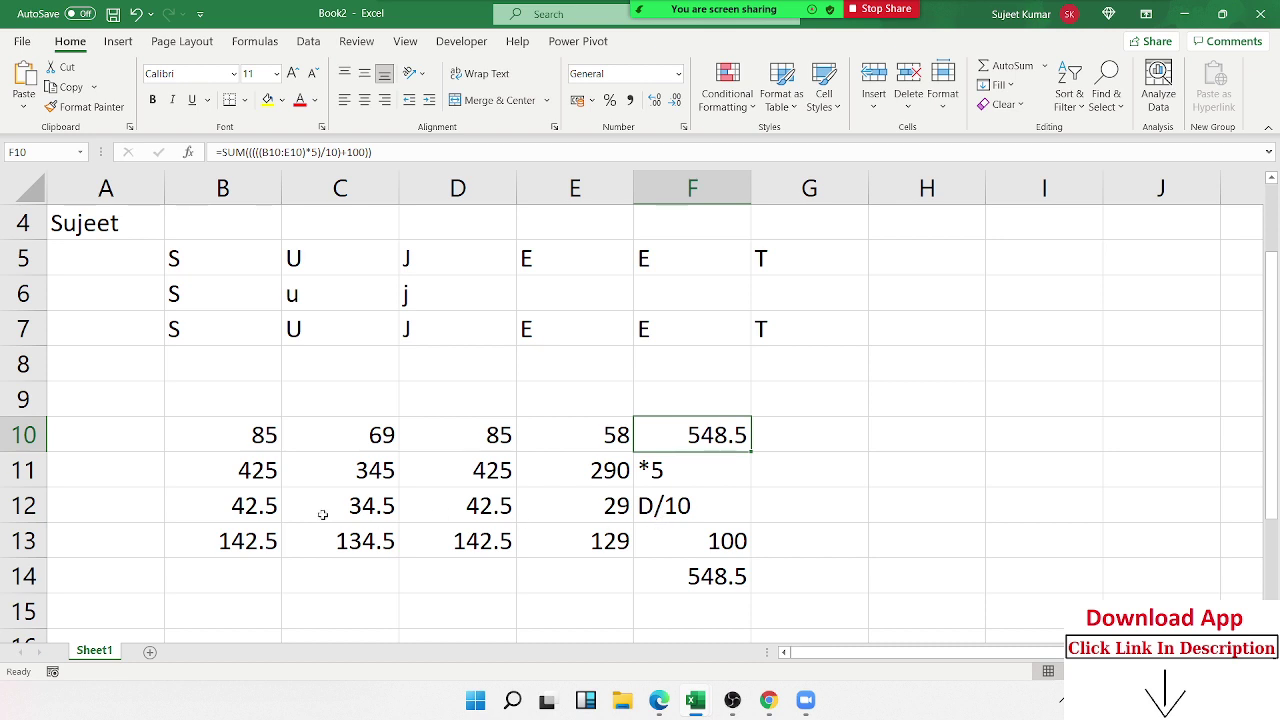
drag(232, 482, 561, 546)
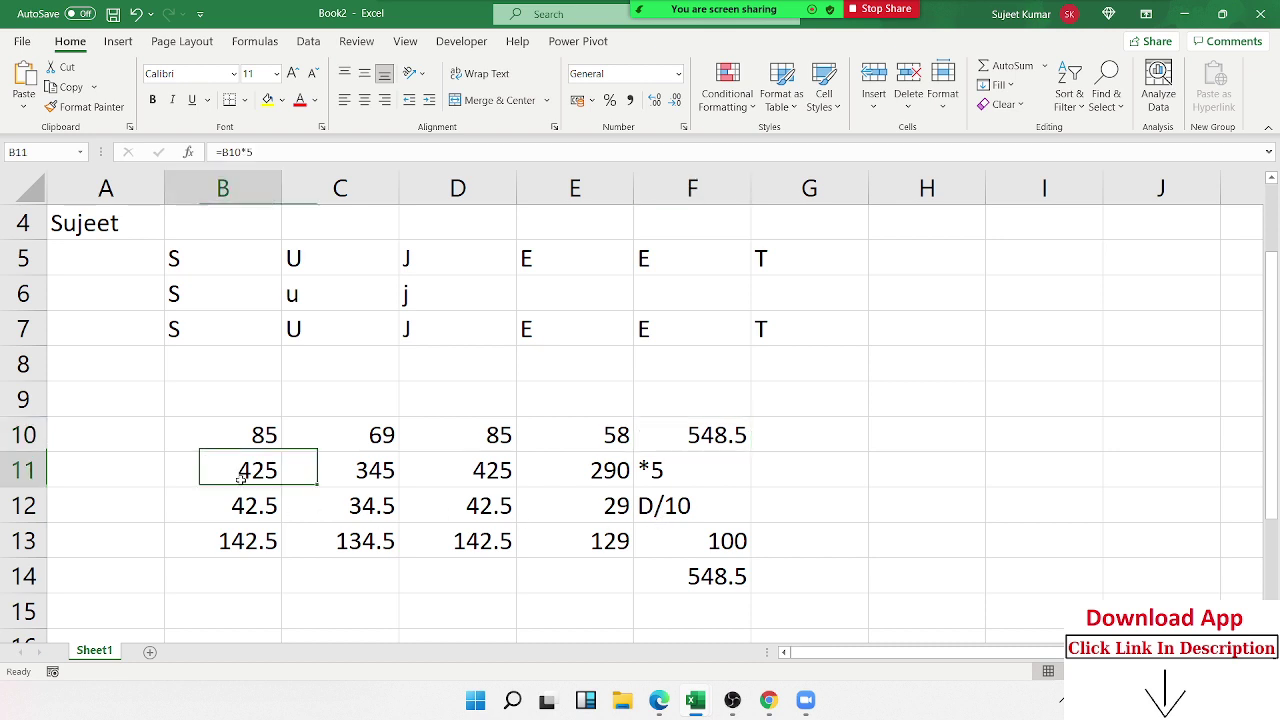
click(668, 442)
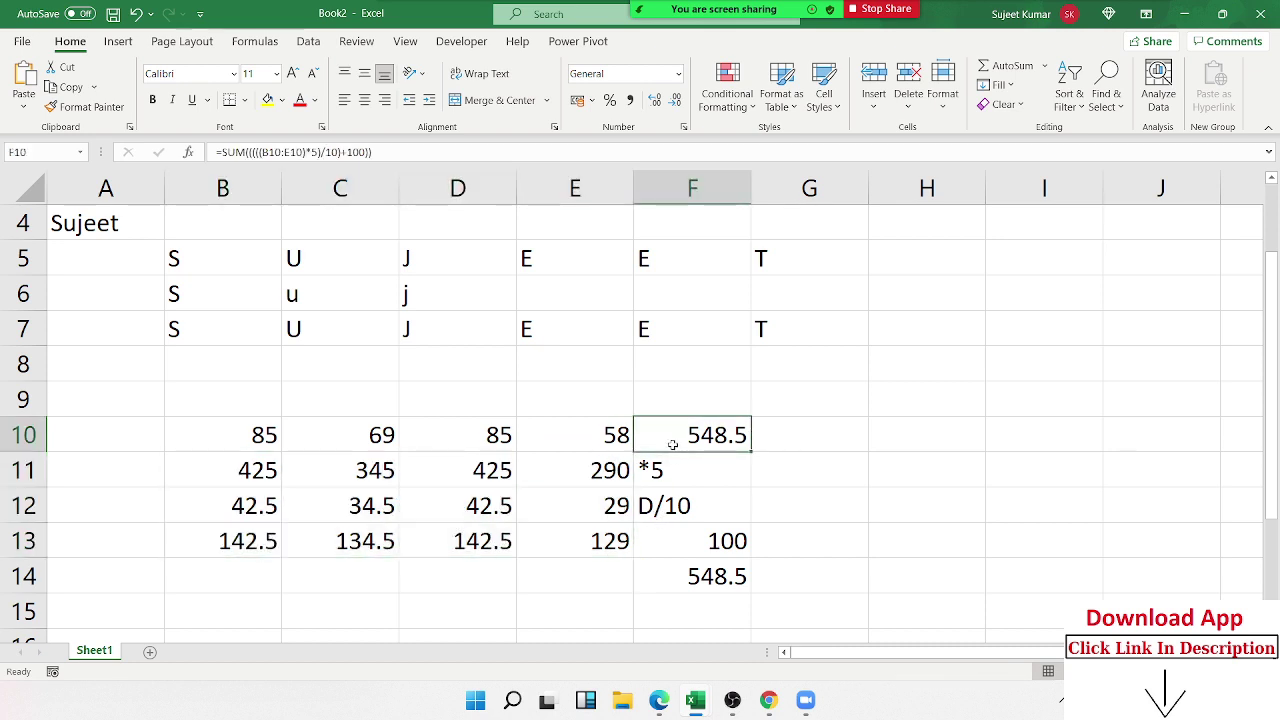